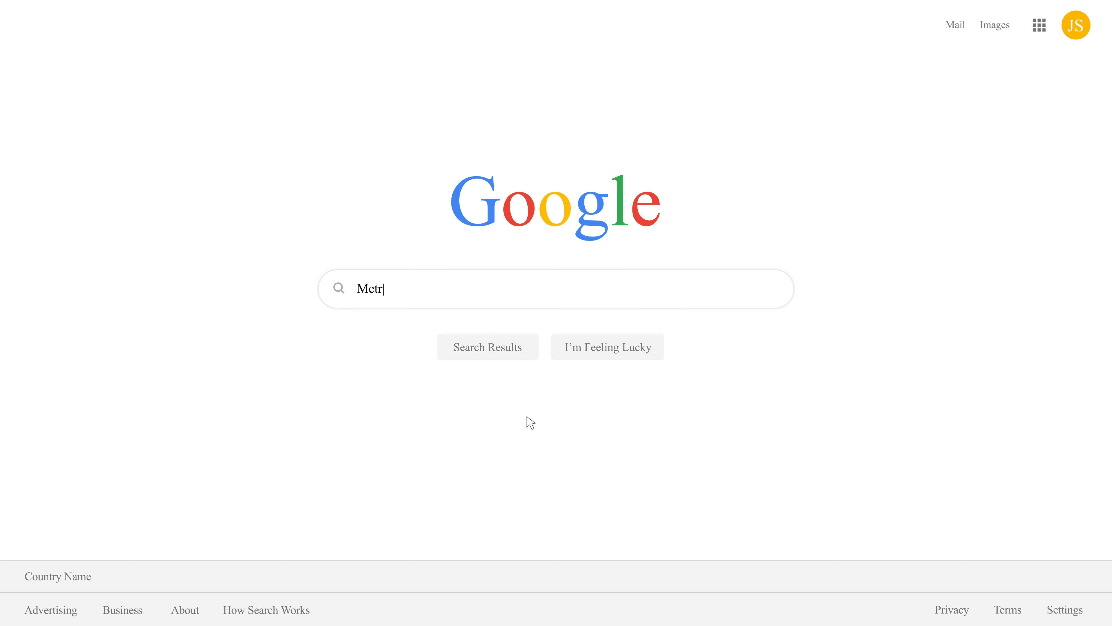
Search Google for 'Metro Nashville GIS' to find the Nashville Parcel Viewer.
{"action": "type", "text": "S"}
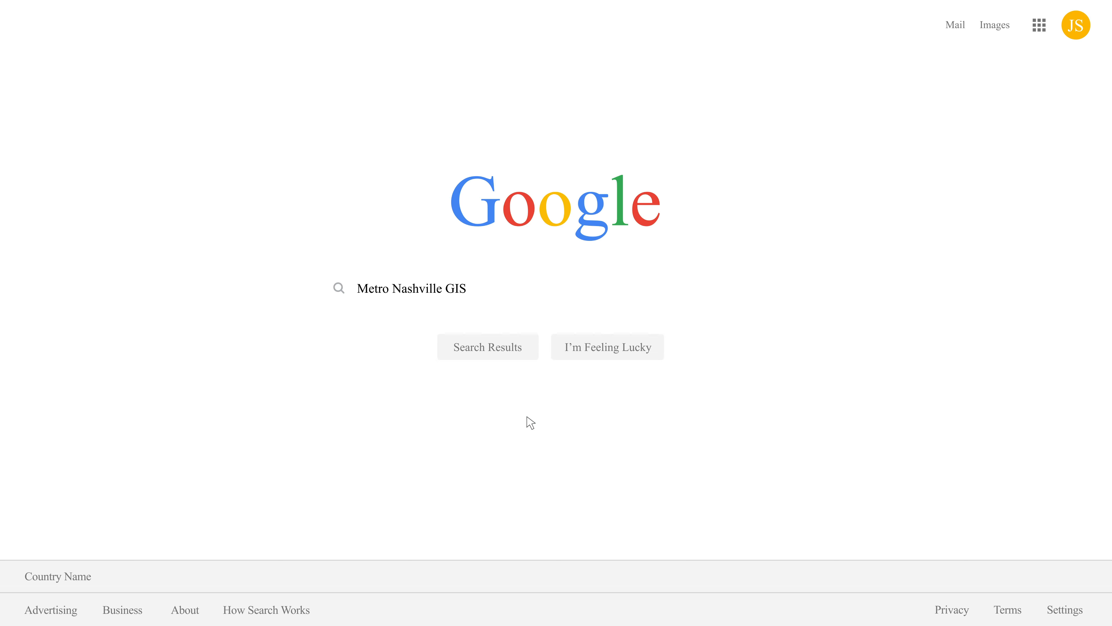
{"action": "left_click", "coordinate": [489, 346]}
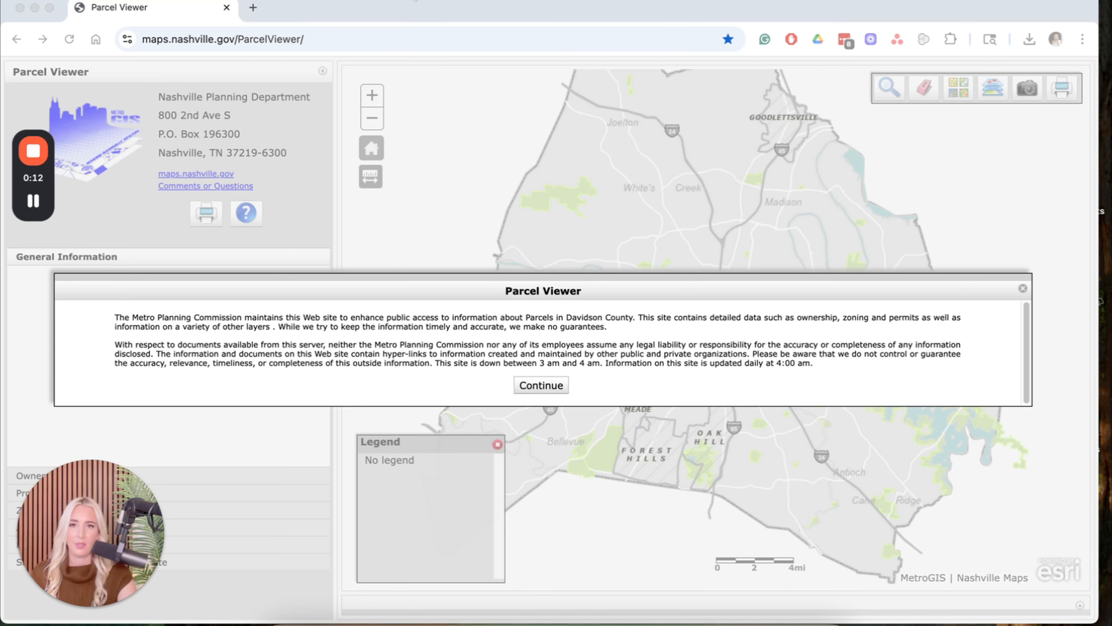
{"action": "left_click", "coordinate": [536, 388]}
{"action": "left_click", "coordinate": [537, 387]}
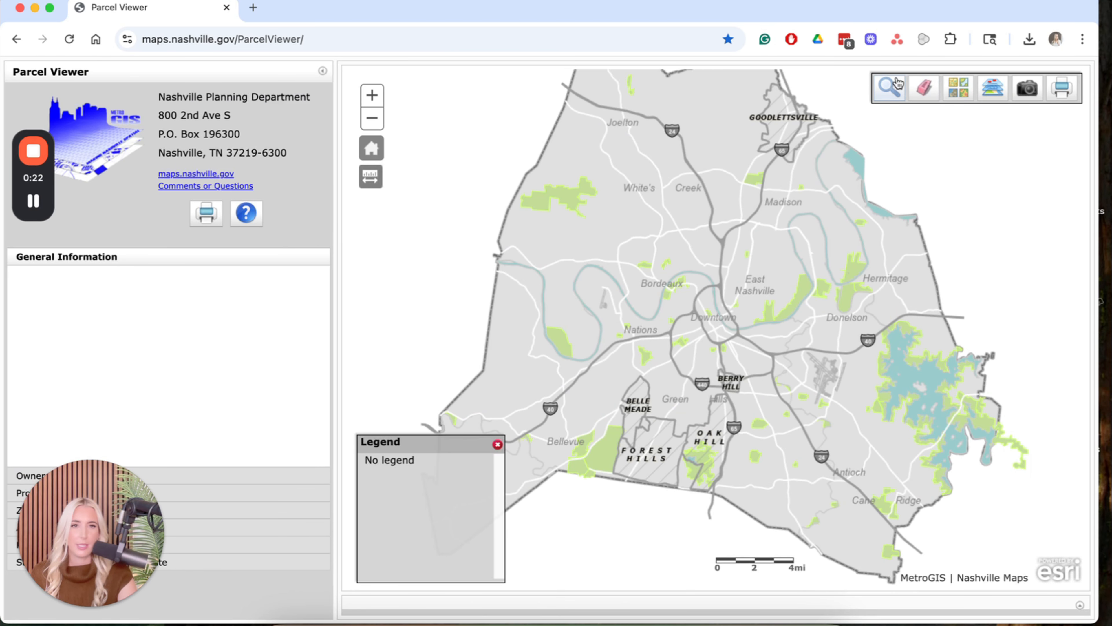
{"action": "left_click", "coordinate": [892, 85]}
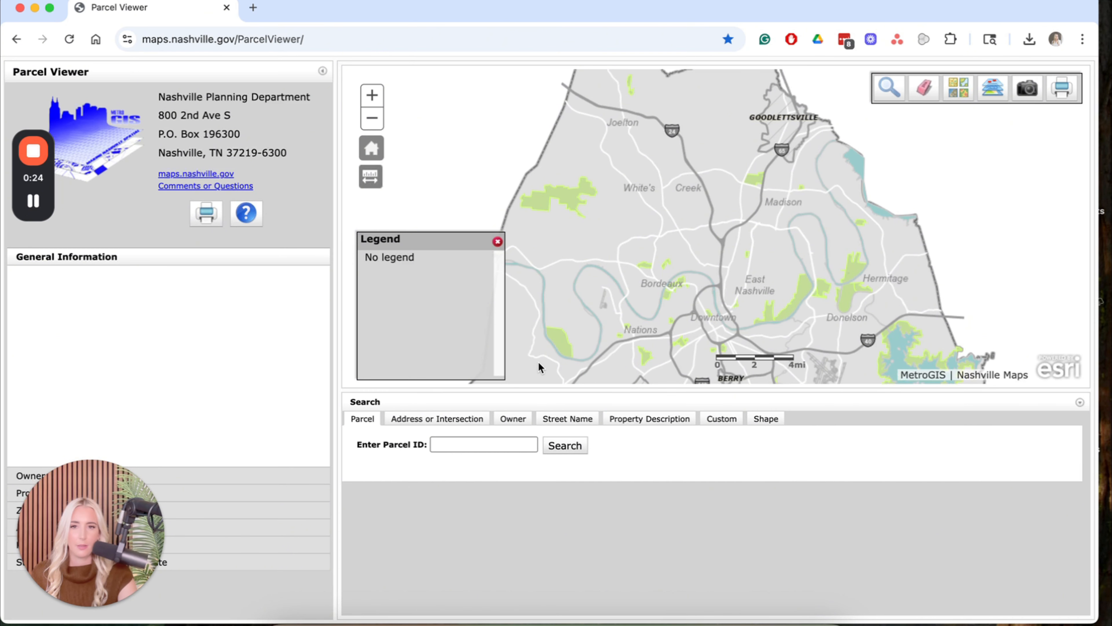
{"action": "left_click", "coordinate": [407, 420]}
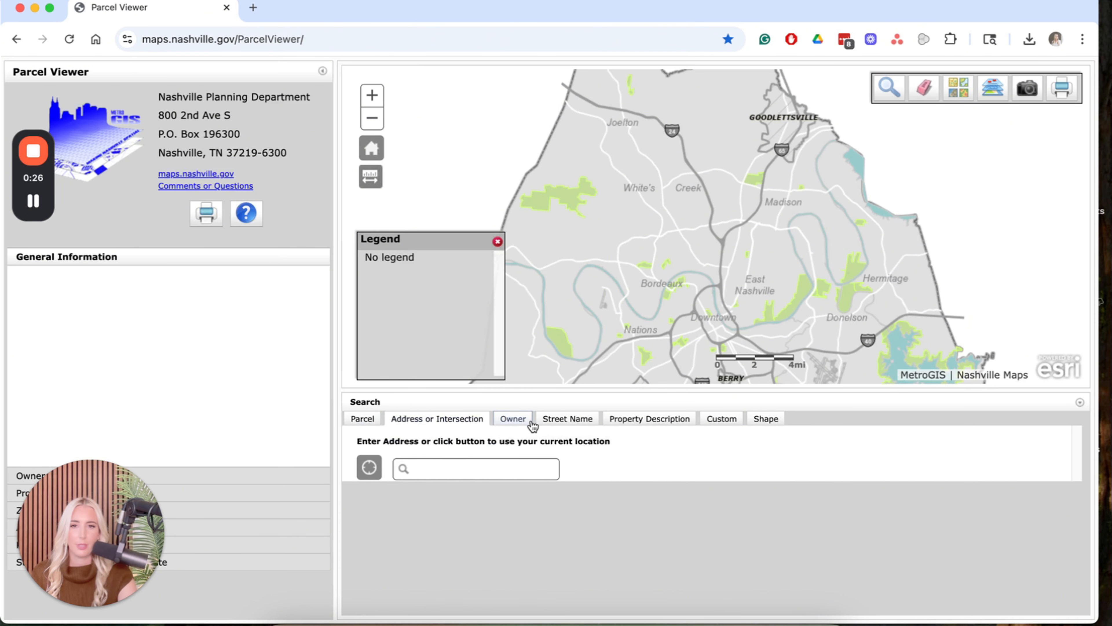
{"action": "left_click", "coordinate": [520, 419]}
{"action": "left_click", "coordinate": [445, 418]}
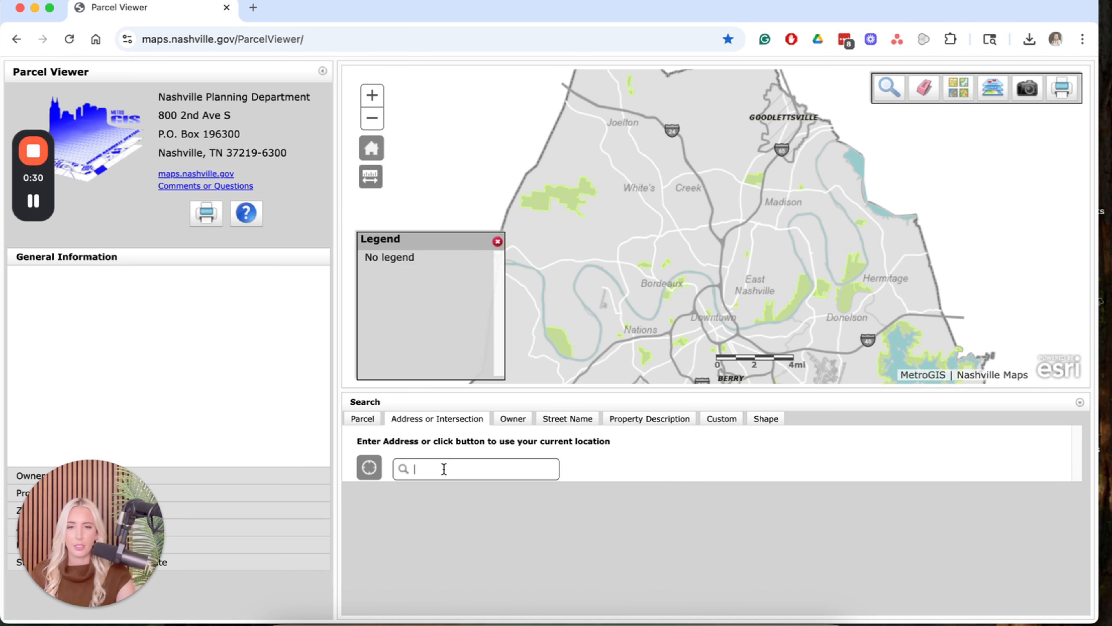
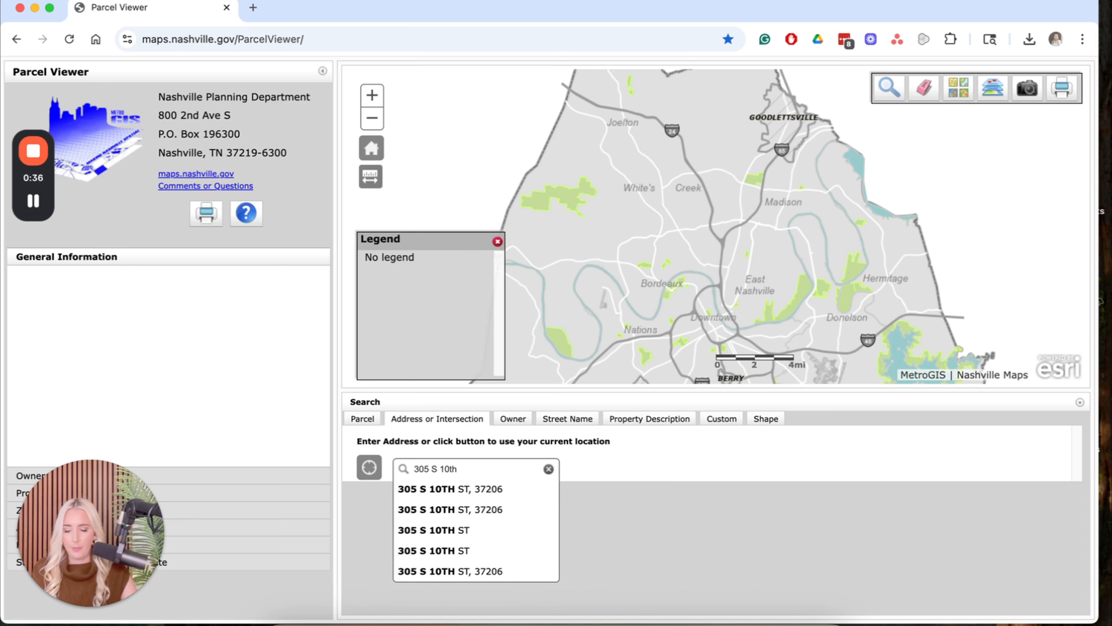
{"action": "left_click", "coordinate": [447, 490]}
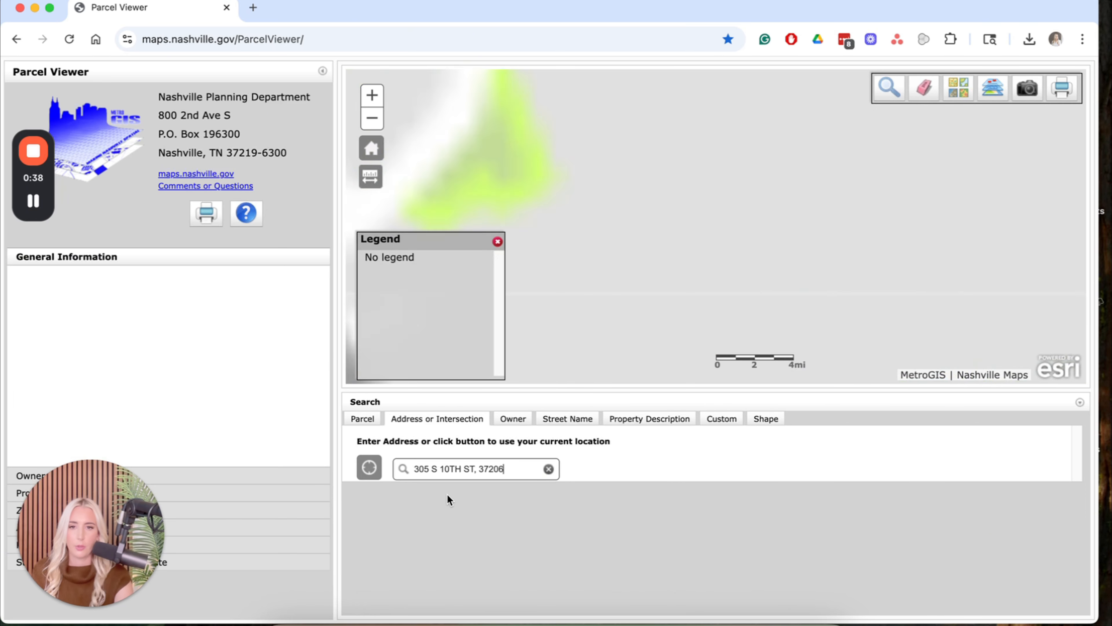
Close the parcel popup and zoom out to show the surrounding block.
{"action": "left_click", "coordinate": [869, 168]}
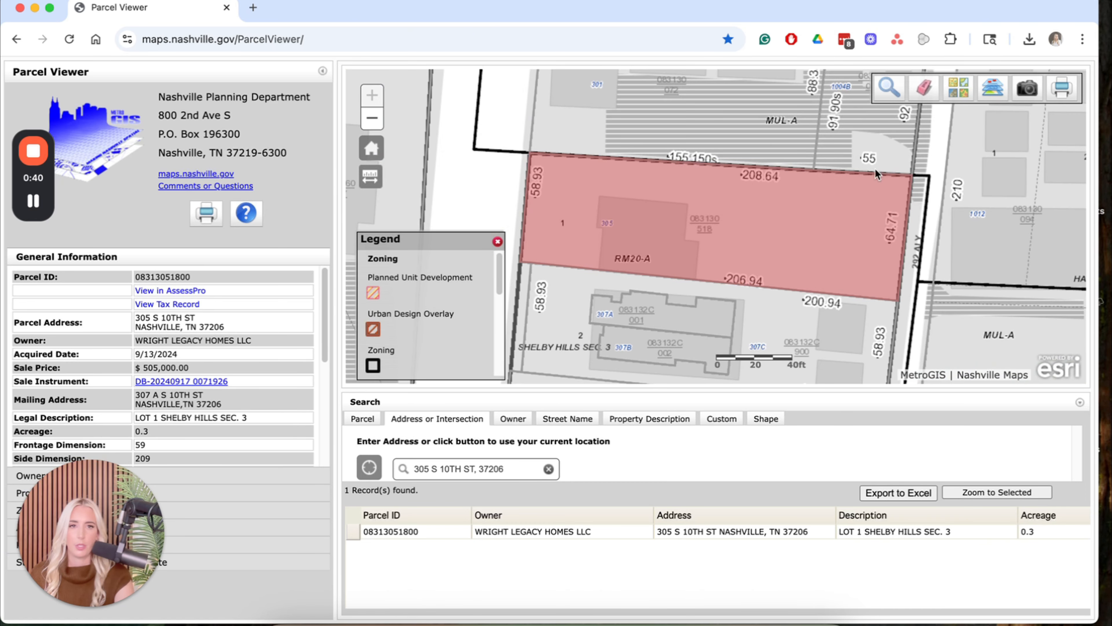
{"action": "left_click_drag", "start_coordinate": [637, 239], "coordinate": [657, 240]}
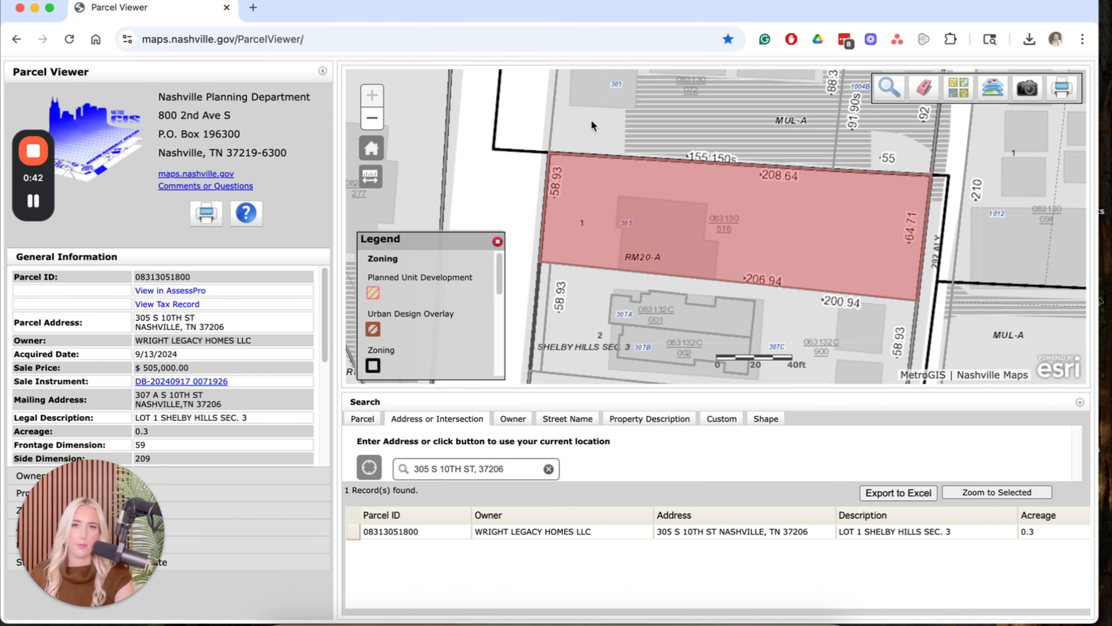
{"action": "left_click", "coordinate": [372, 118]}
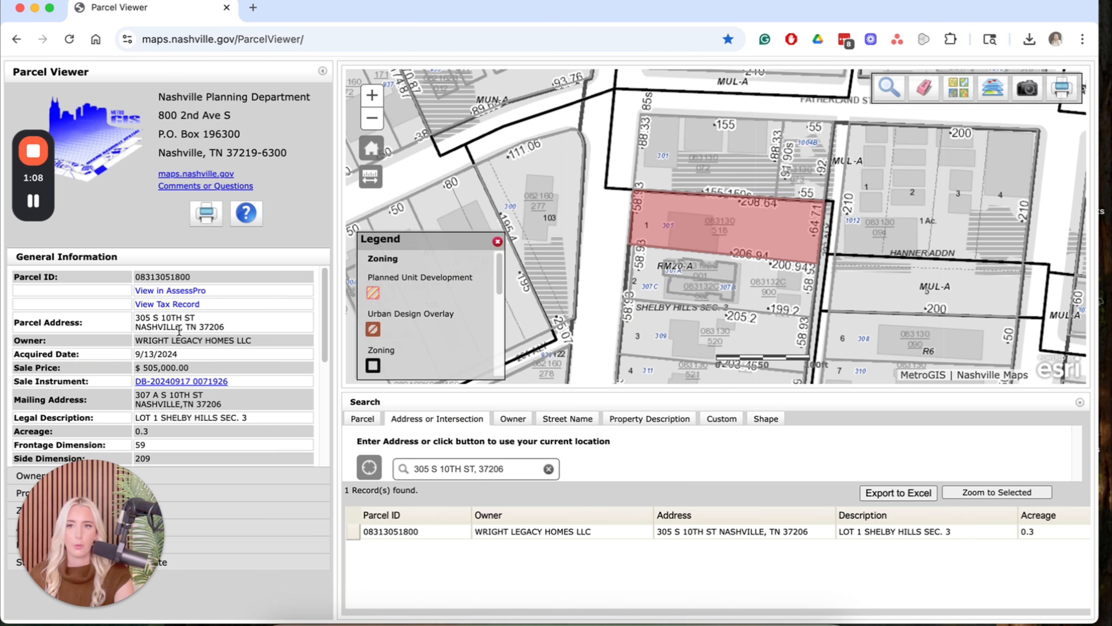
Review the parcel's frontage, side dimension 209, Single Family land use and 12,929 square feet.
{"action": "scroll", "coordinate": [179, 331], "scroll_direction": "down", "scroll_amount": 5}
{"action": "left_click_drag", "start_coordinate": [167, 346], "coordinate": [88, 342]}
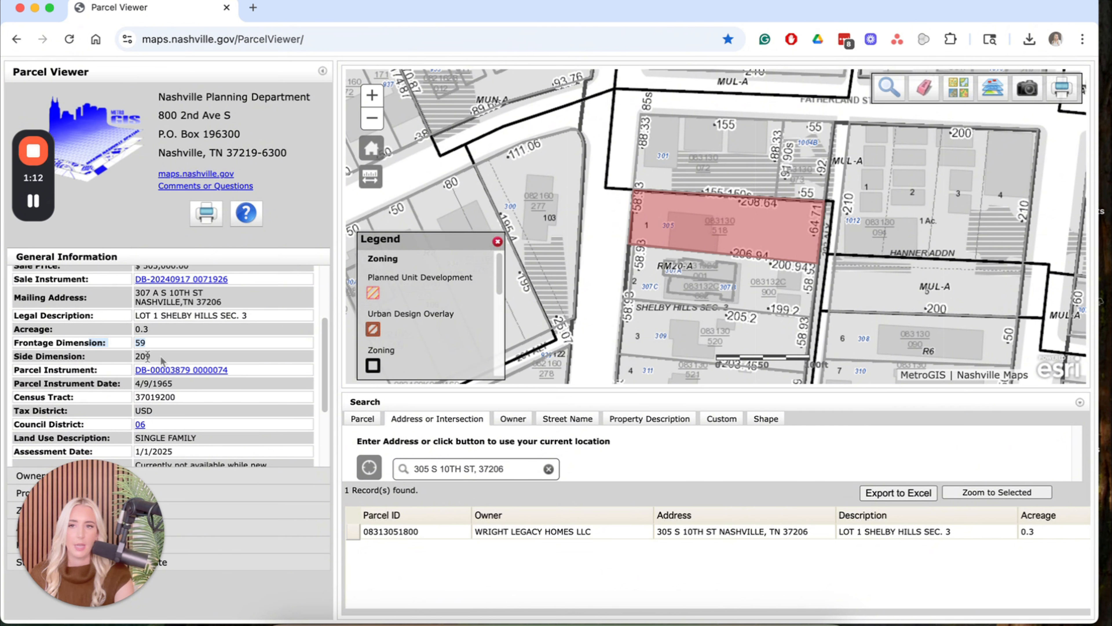
{"action": "left_click_drag", "start_coordinate": [162, 360], "coordinate": [131, 360]}
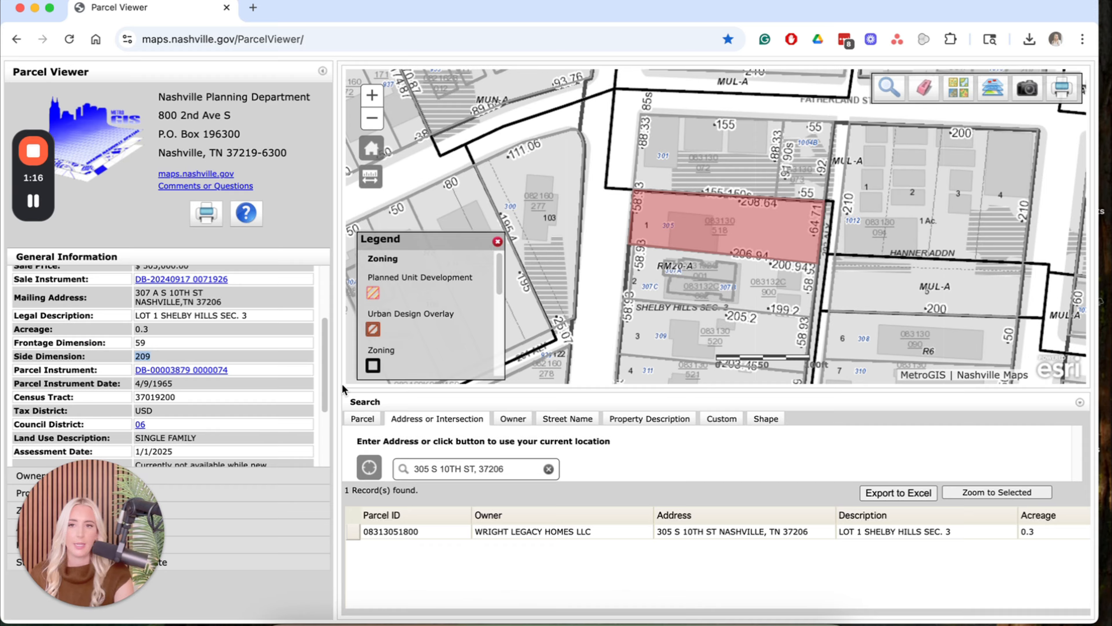
{"action": "scroll", "coordinate": [192, 410], "scroll_direction": "down", "scroll_amount": 3}
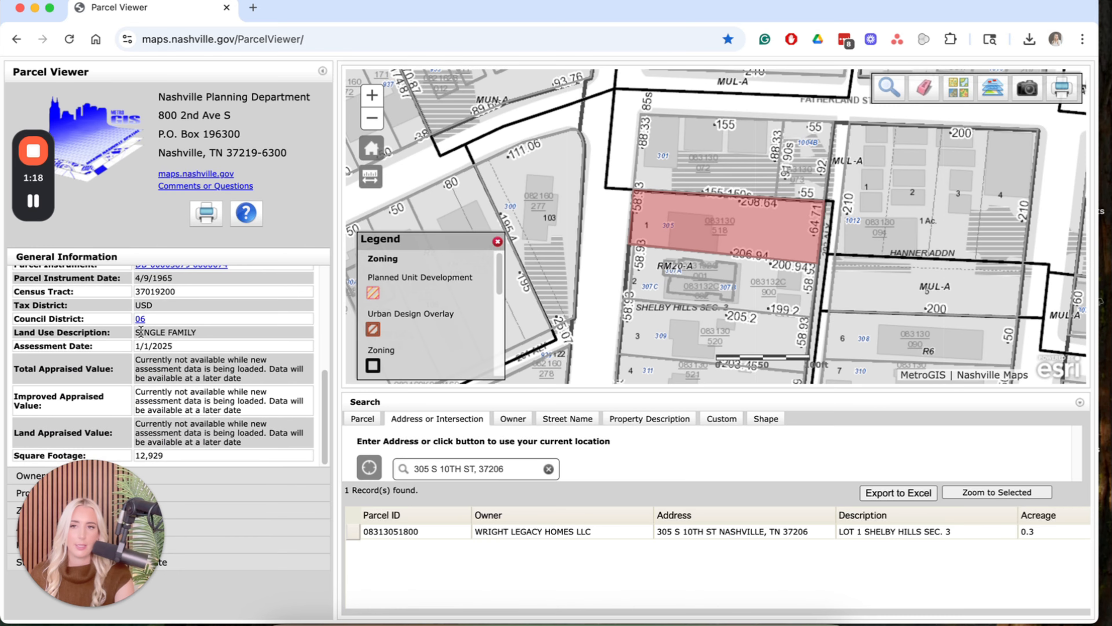
{"action": "left_click_drag", "start_coordinate": [138, 332], "coordinate": [195, 331]}
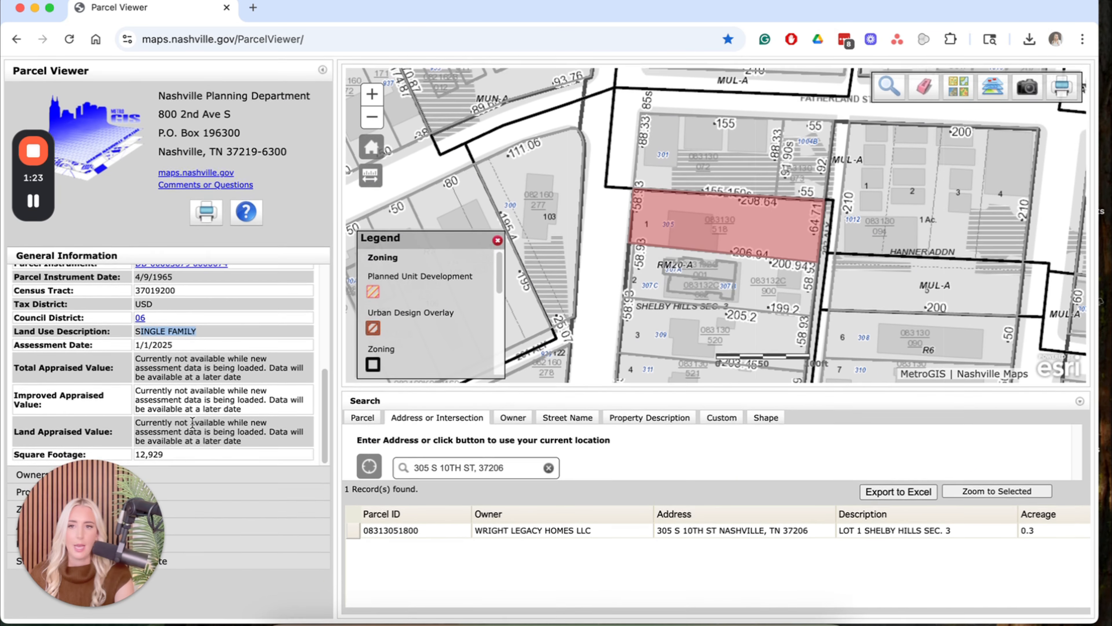
{"action": "left_click_drag", "start_coordinate": [168, 456], "coordinate": [130, 459]}
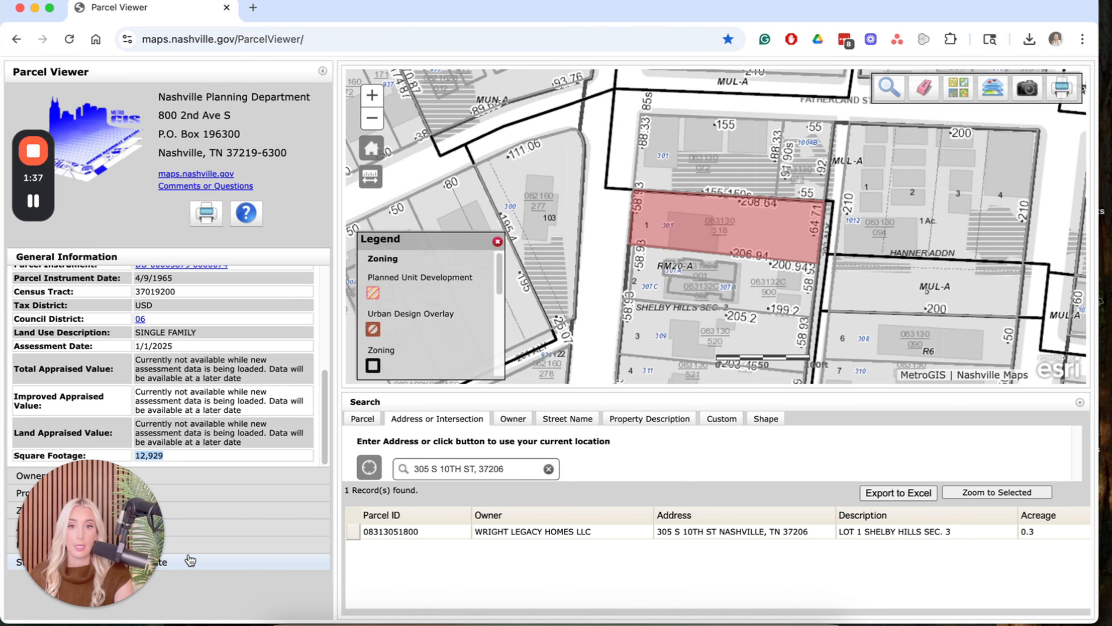
{"action": "left_click_drag", "start_coordinate": [135, 584], "coordinate": [1064, 581]}
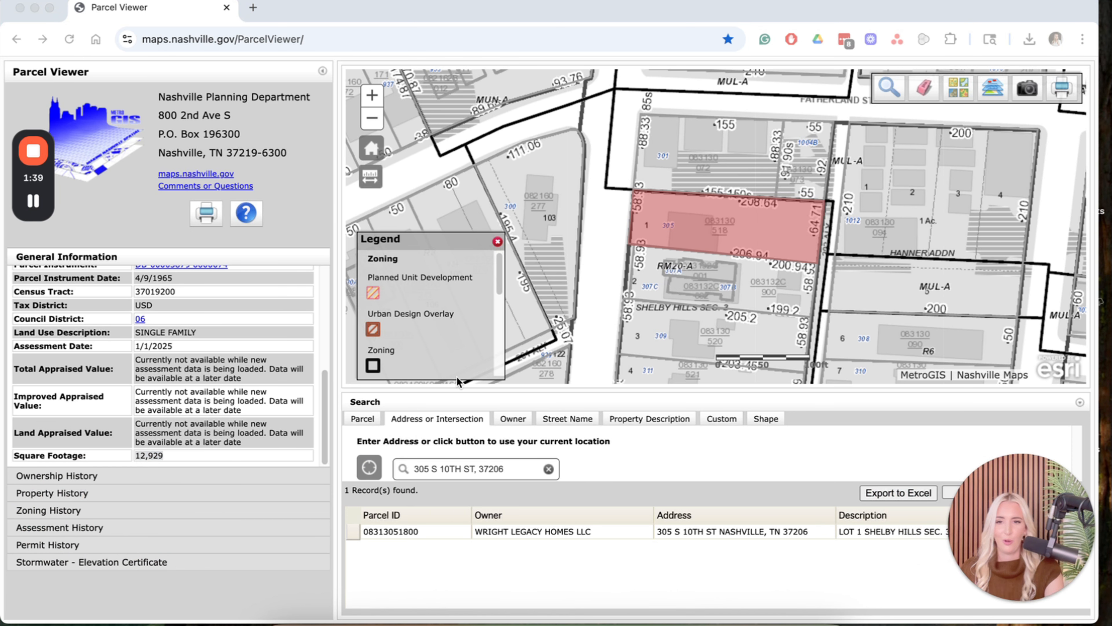
Expand Ownership History and review the $505,000, $0 and $53,000 sale records.
{"action": "left_click", "coordinate": [99, 479]}
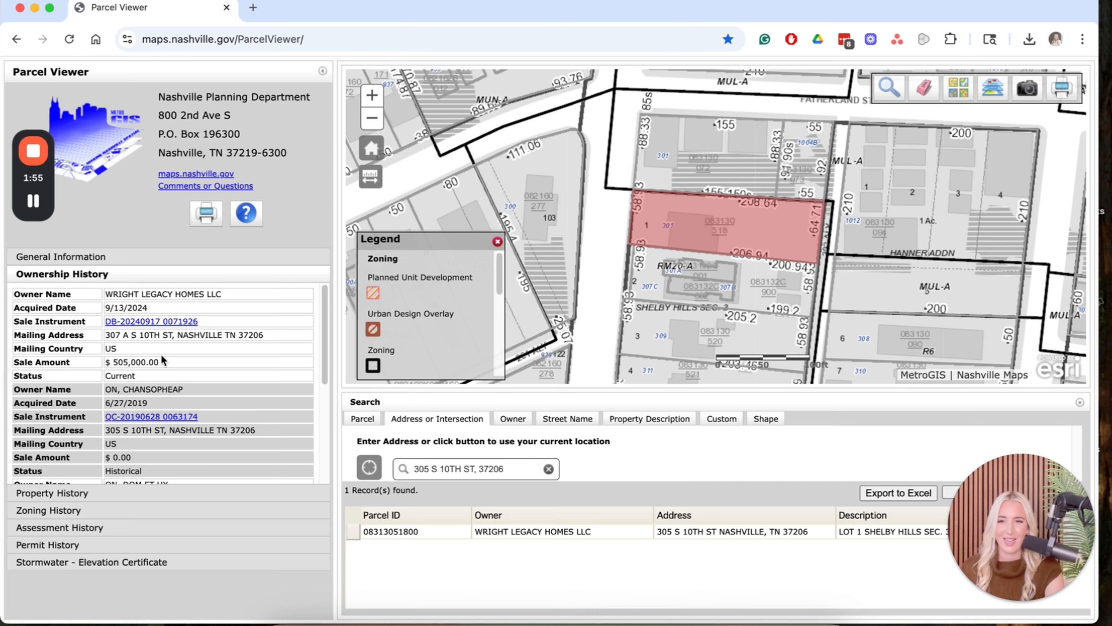
{"action": "scroll", "coordinate": [161, 447], "scroll_direction": "down", "scroll_amount": 2}
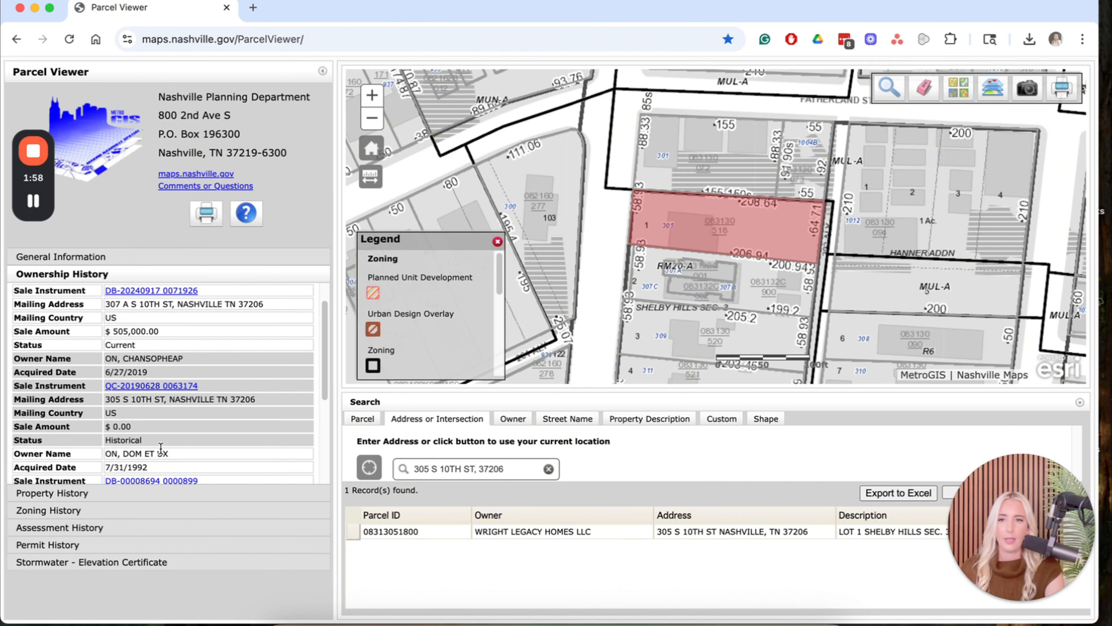
{"action": "scroll", "coordinate": [150, 466], "scroll_direction": "down", "scroll_amount": 3}
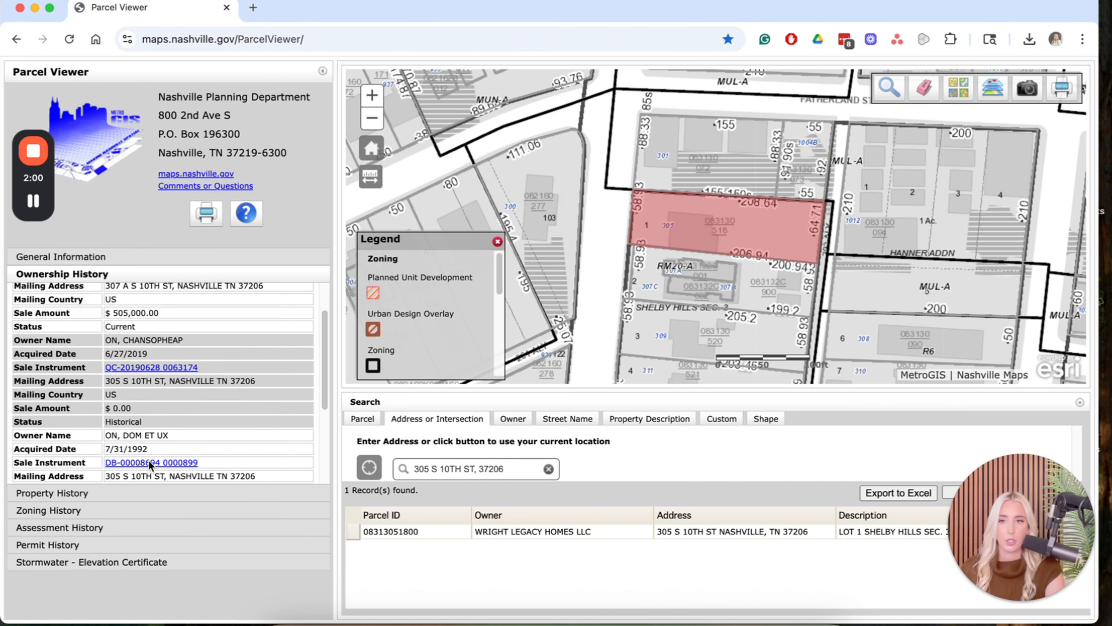
{"action": "scroll", "coordinate": [131, 395], "scroll_direction": "up", "scroll_amount": 5}
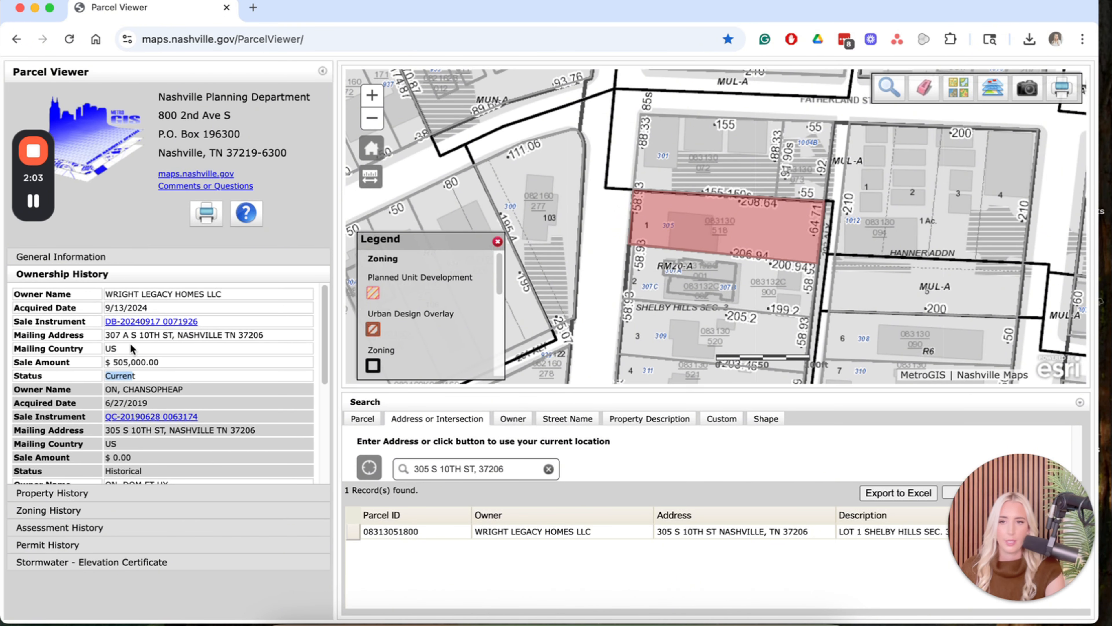
{"action": "scroll", "coordinate": [132, 355], "scroll_direction": "down", "scroll_amount": 5}
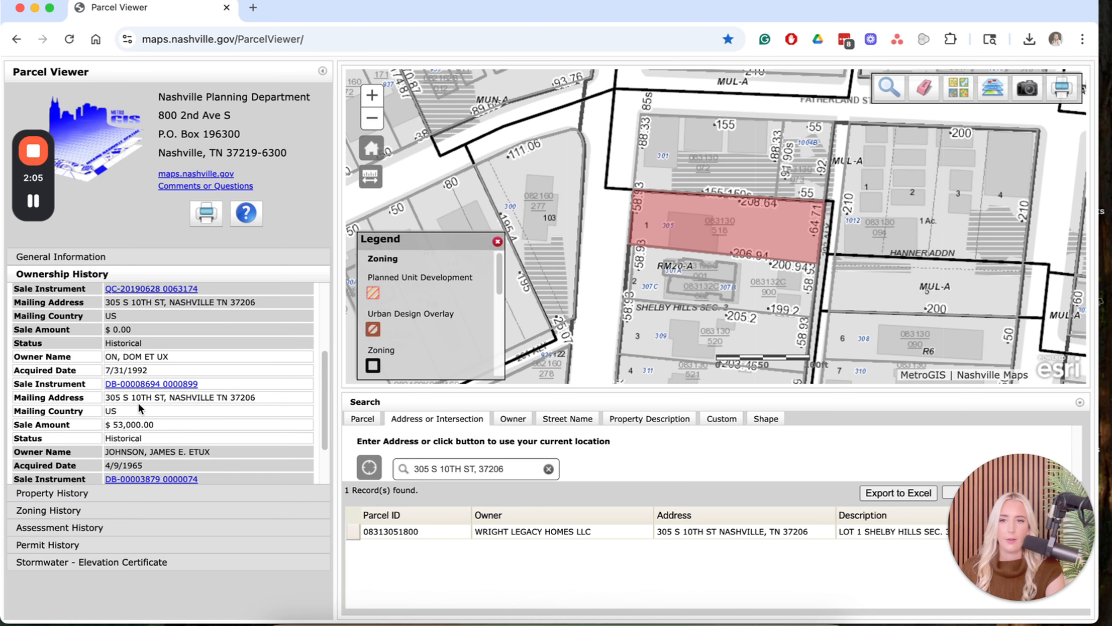
Expand Zoning History and highlight the current OV-NHC and OV-UZO zone codes.
{"action": "left_click", "coordinate": [137, 513]}
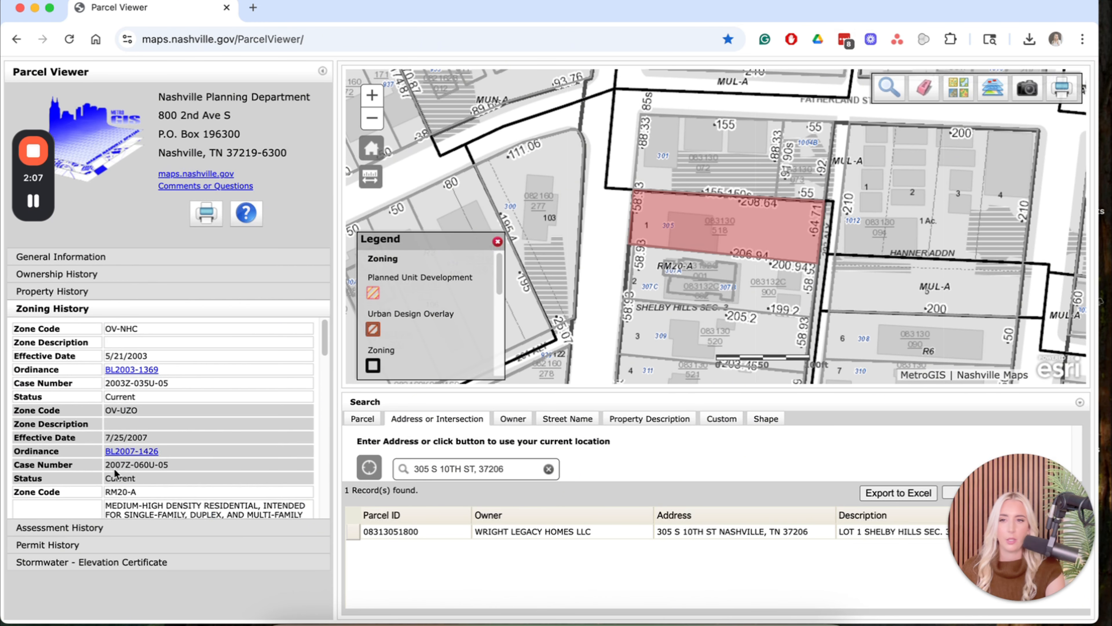
{"action": "left_click_drag", "start_coordinate": [139, 328], "coordinate": [110, 328]}
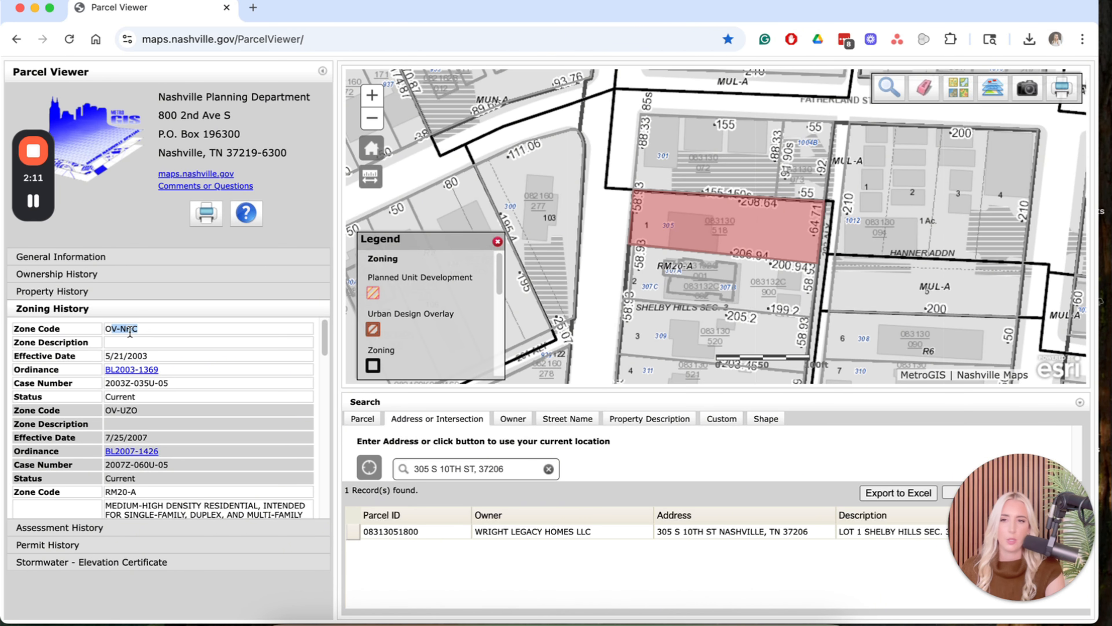
{"action": "left_click", "coordinate": [115, 328]}
{"action": "left_click_drag", "start_coordinate": [133, 329], "coordinate": [141, 330]}
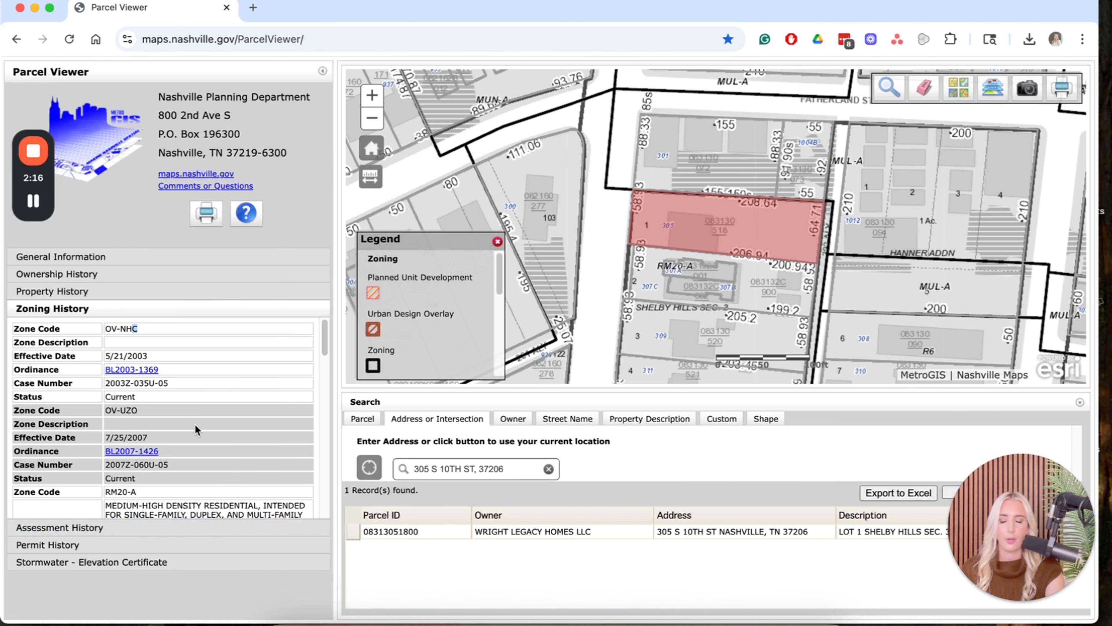
{"action": "left_click_drag", "start_coordinate": [120, 410], "coordinate": [130, 409]}
Scroll down to the older inactive R6 (2000) and R8 (1974) zoning records.
{"action": "scroll", "coordinate": [152, 414], "scroll_direction": "down", "scroll_amount": 3}
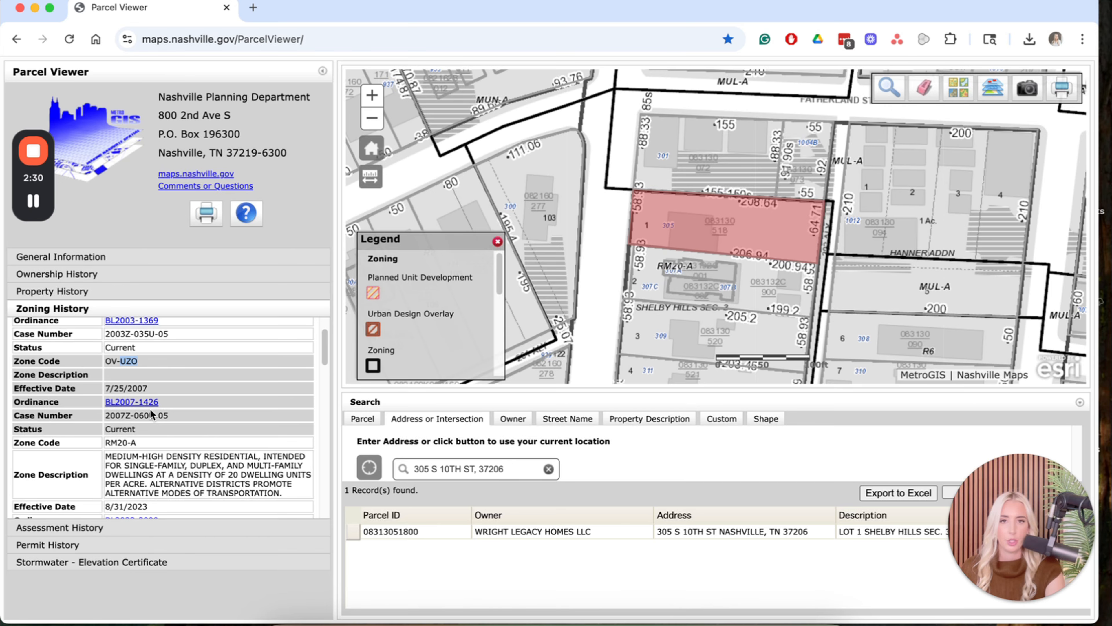
{"action": "scroll", "coordinate": [151, 414], "scroll_direction": "down", "scroll_amount": 4}
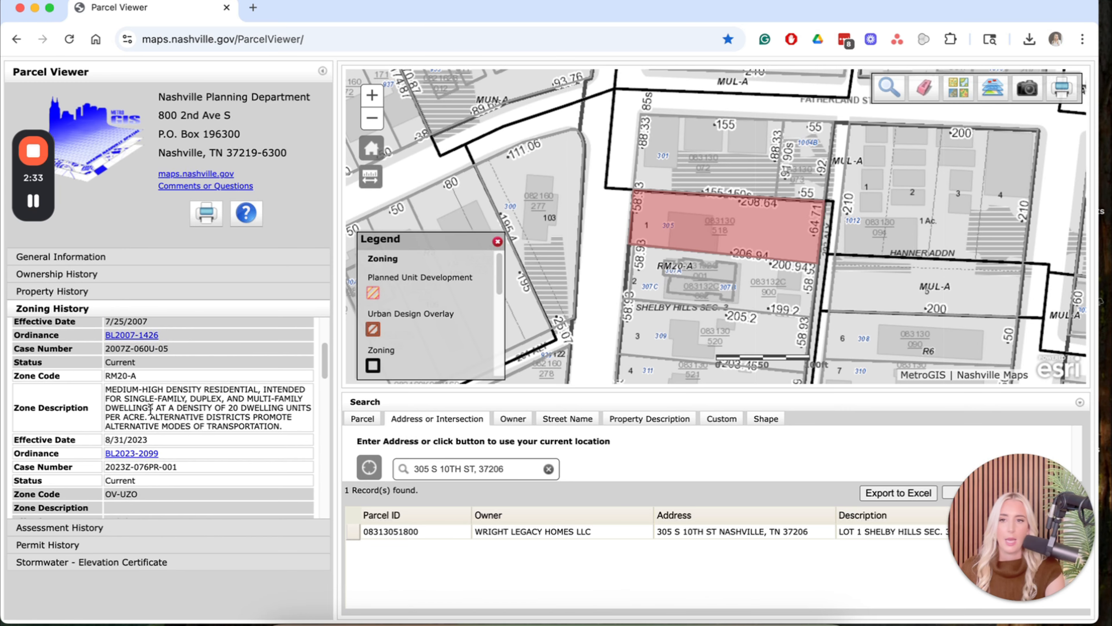
{"action": "left_click_drag", "start_coordinate": [110, 375], "coordinate": [123, 375]}
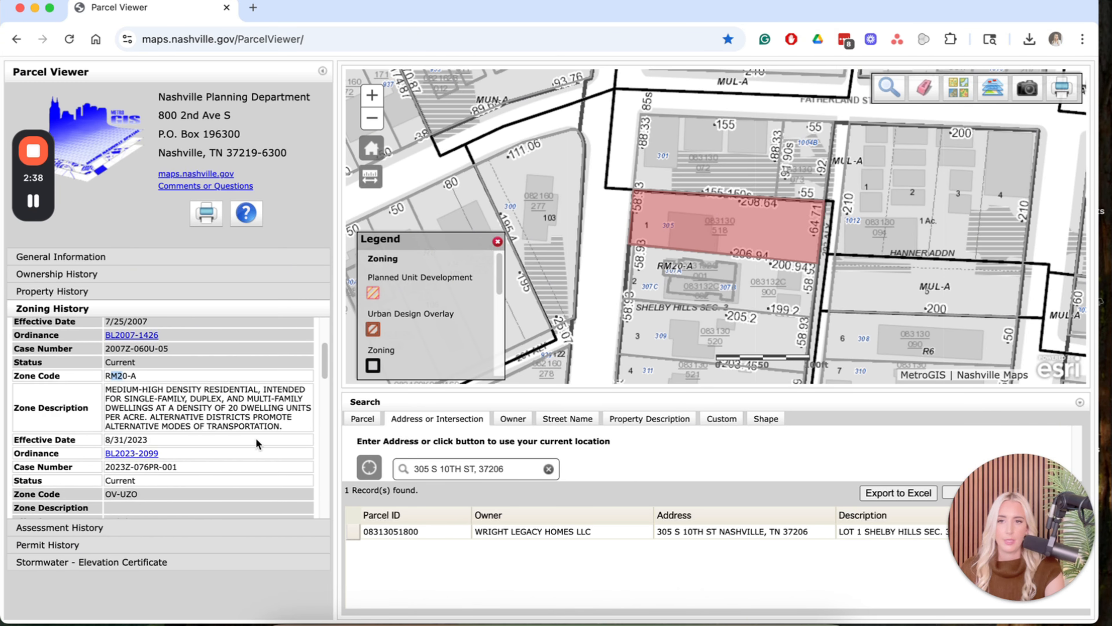
{"action": "left_click_drag", "start_coordinate": [140, 389], "coordinate": [209, 389]}
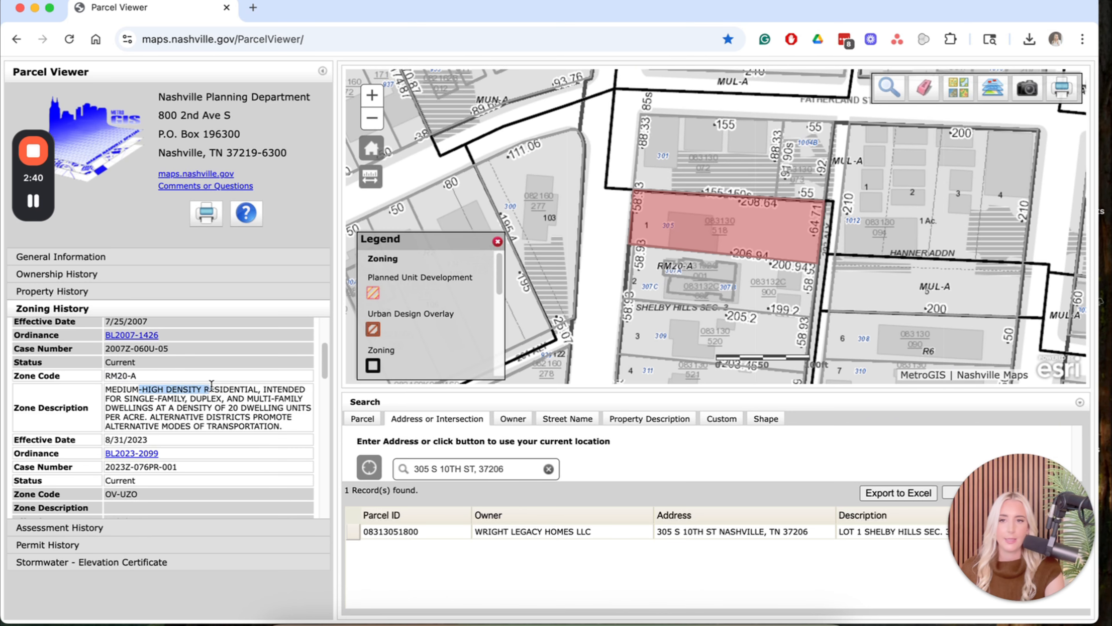
{"action": "scroll", "coordinate": [142, 410], "scroll_direction": "down", "scroll_amount": 10}
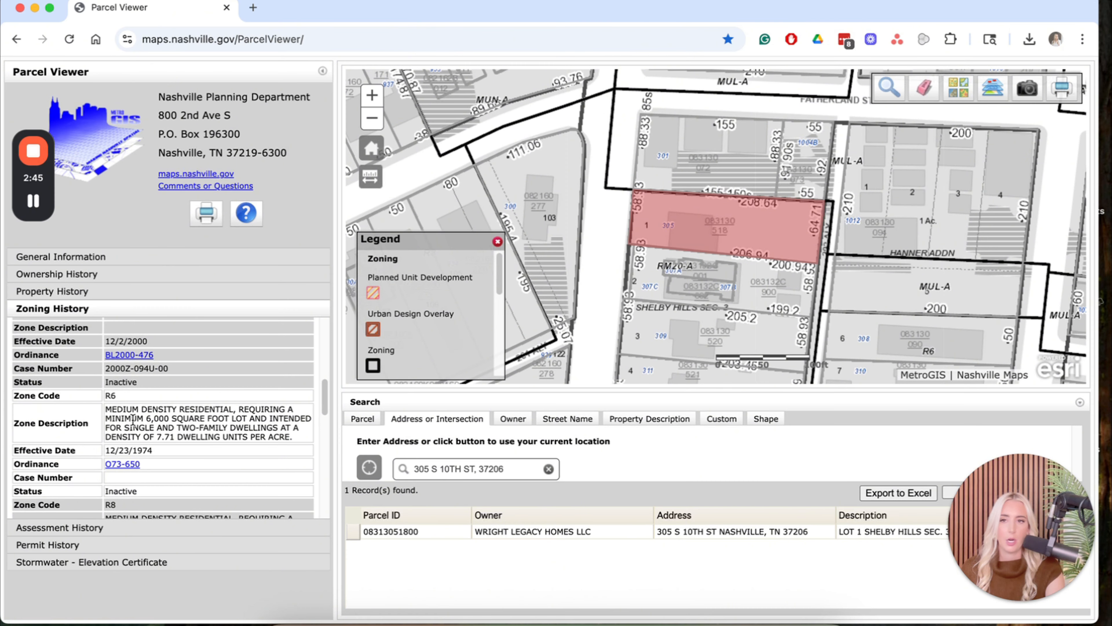
{"action": "scroll", "coordinate": [163, 423], "scroll_direction": "up", "scroll_amount": 5}
{"action": "scroll", "coordinate": [162, 423], "scroll_direction": "down", "scroll_amount": 4}
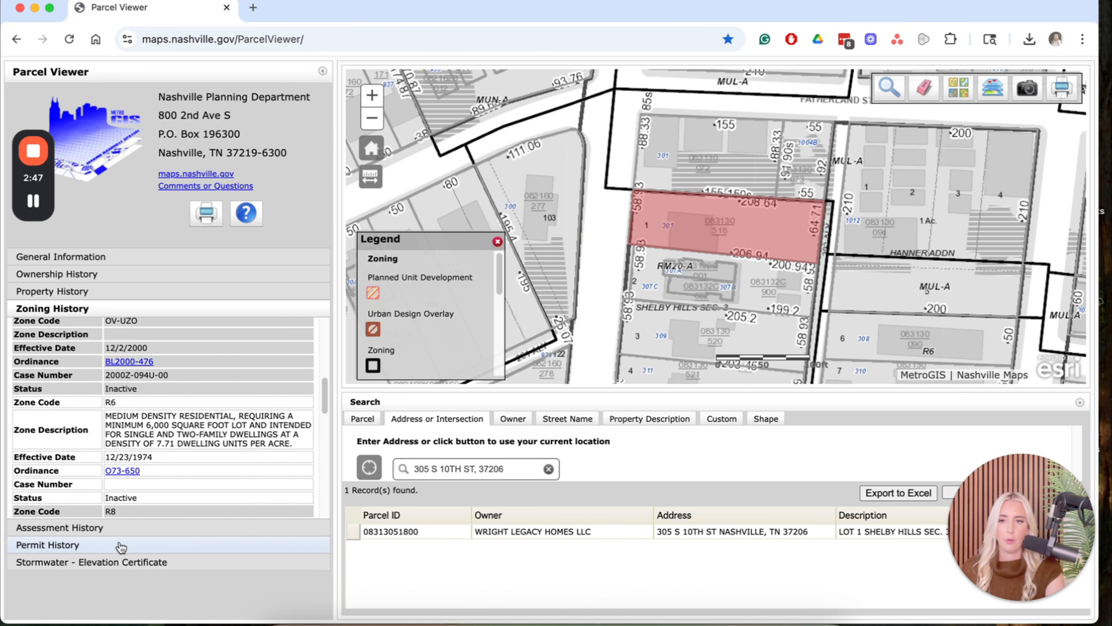
Check the parcel's Permit History, Assessment History and Stormwater - Elevation Certificate sections.
{"action": "left_click", "coordinate": [83, 544]}
{"action": "left_click", "coordinate": [158, 334]}
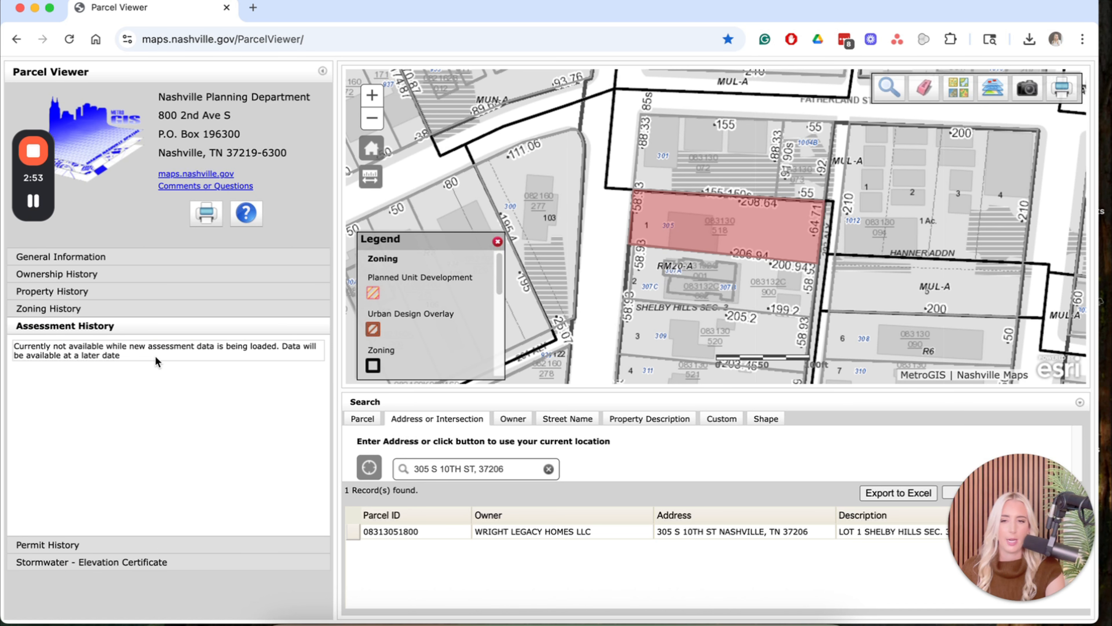
{"action": "left_click", "coordinate": [142, 563]}
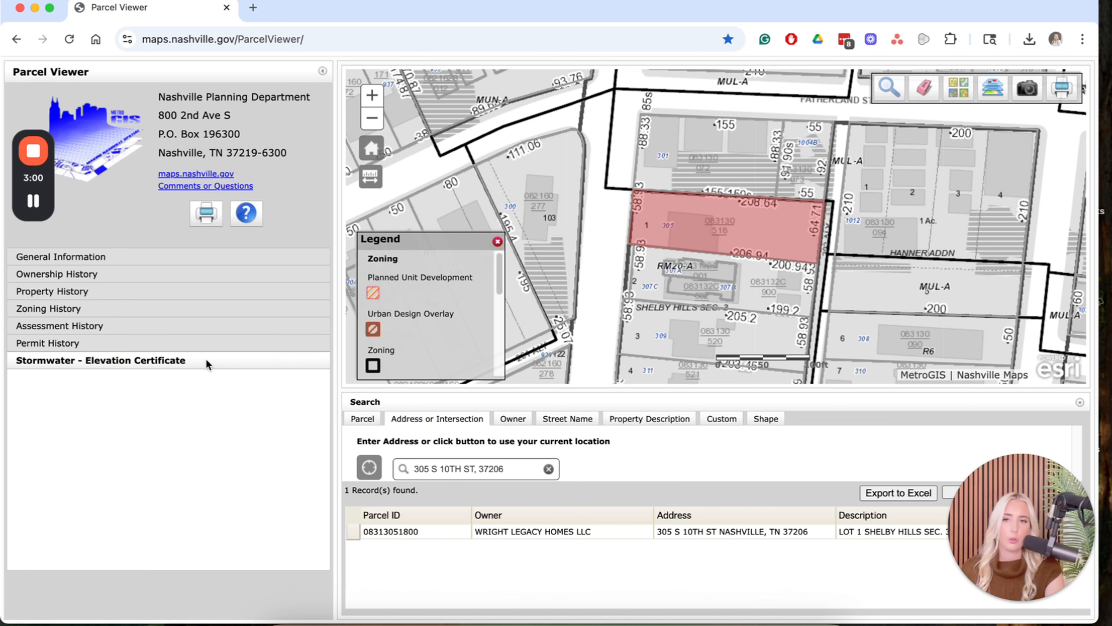
Turn on the FEMA Floodplain / Floodway layer and zoom out toward Shelby Park.
{"action": "left_click", "coordinate": [1000, 92]}
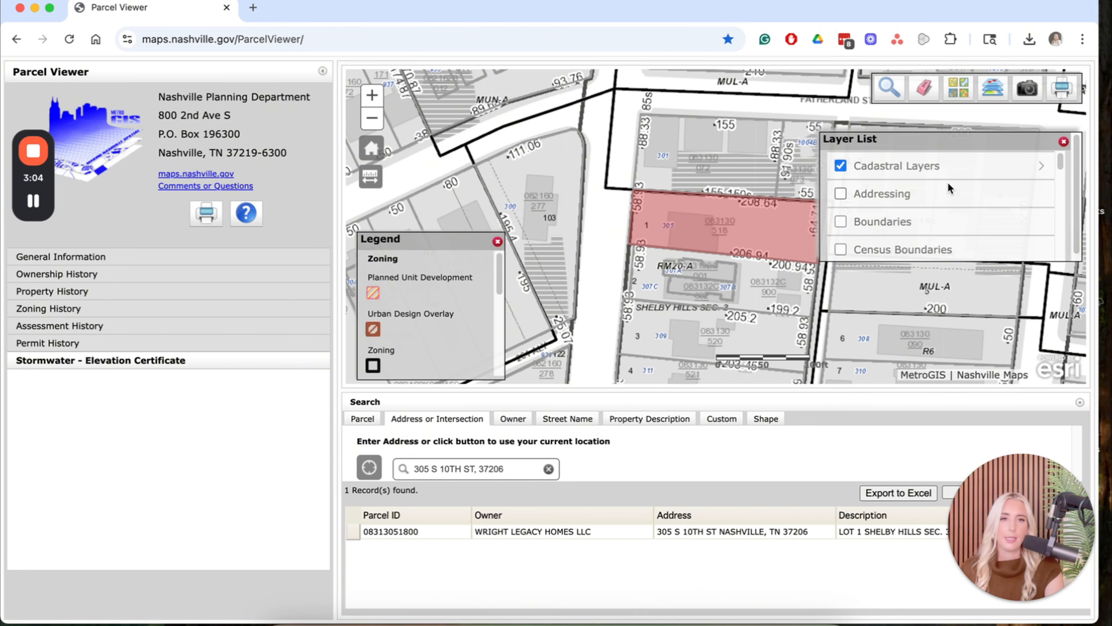
{"action": "scroll", "coordinate": [942, 199], "scroll_direction": "down", "scroll_amount": 5}
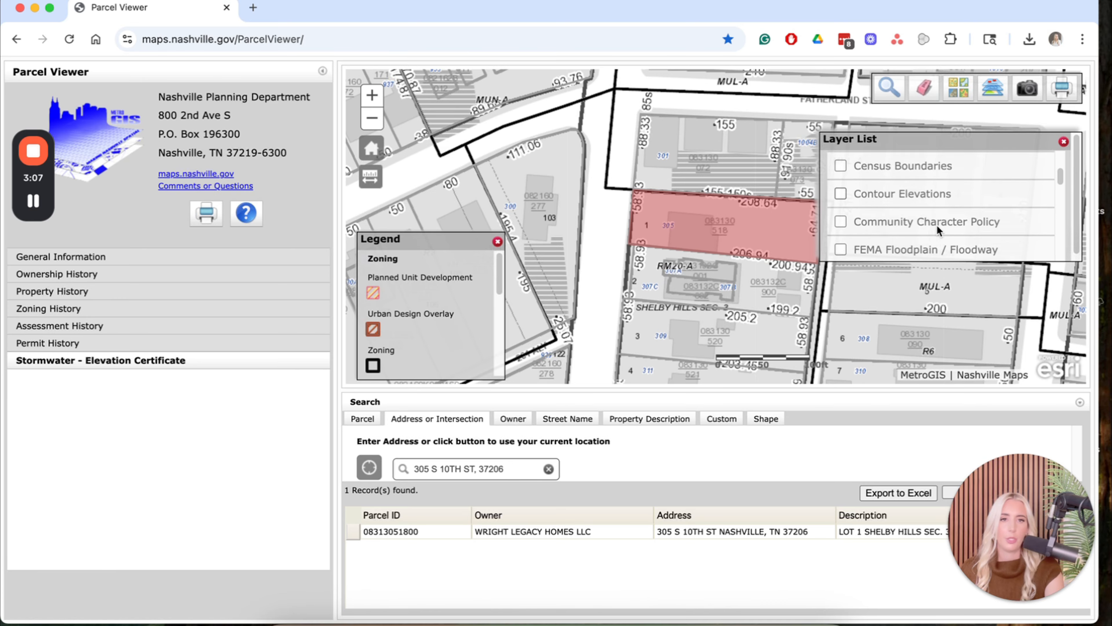
{"action": "left_click", "coordinate": [937, 229]}
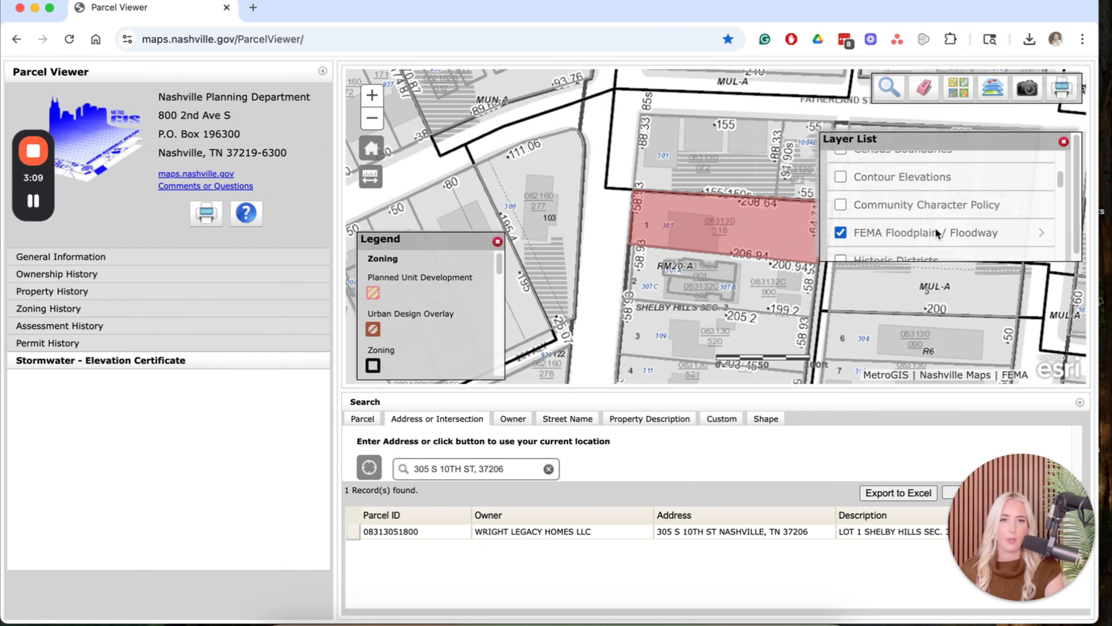
{"action": "left_click", "coordinate": [371, 119]}
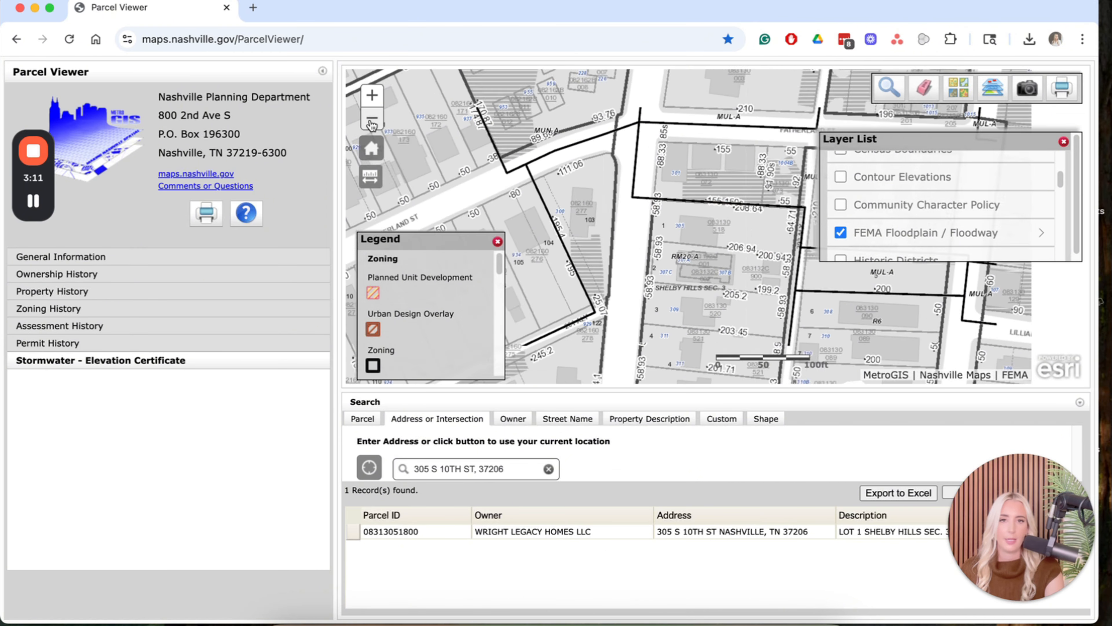
{"action": "left_click", "coordinate": [372, 119]}
{"action": "left_click", "coordinate": [372, 119]}
{"action": "left_click", "coordinate": [372, 122]}
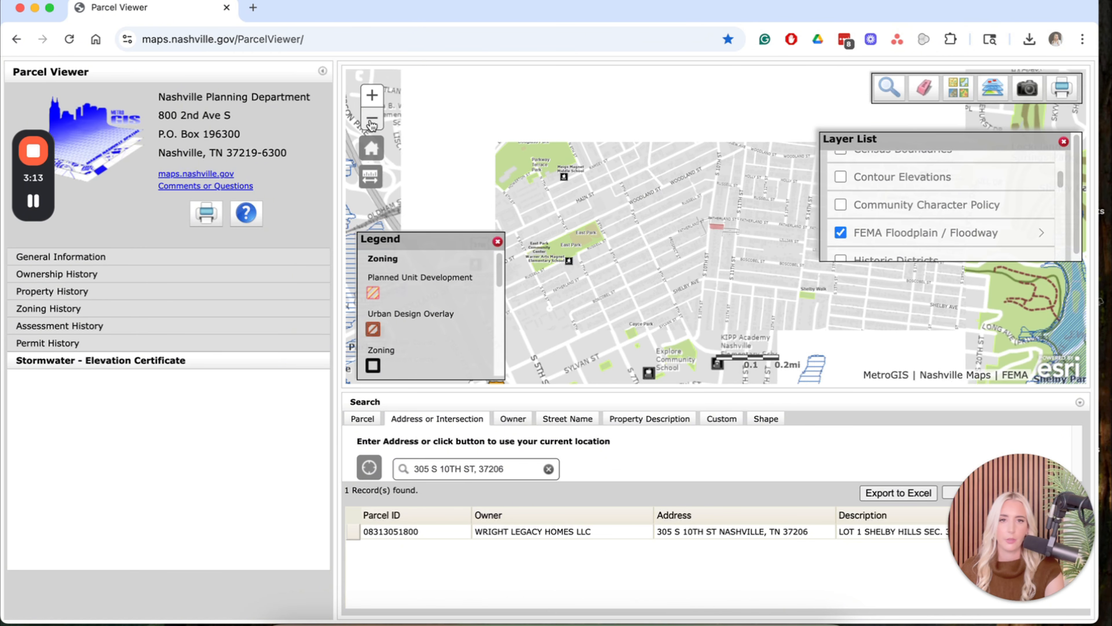
{"action": "left_click", "coordinate": [372, 122]}
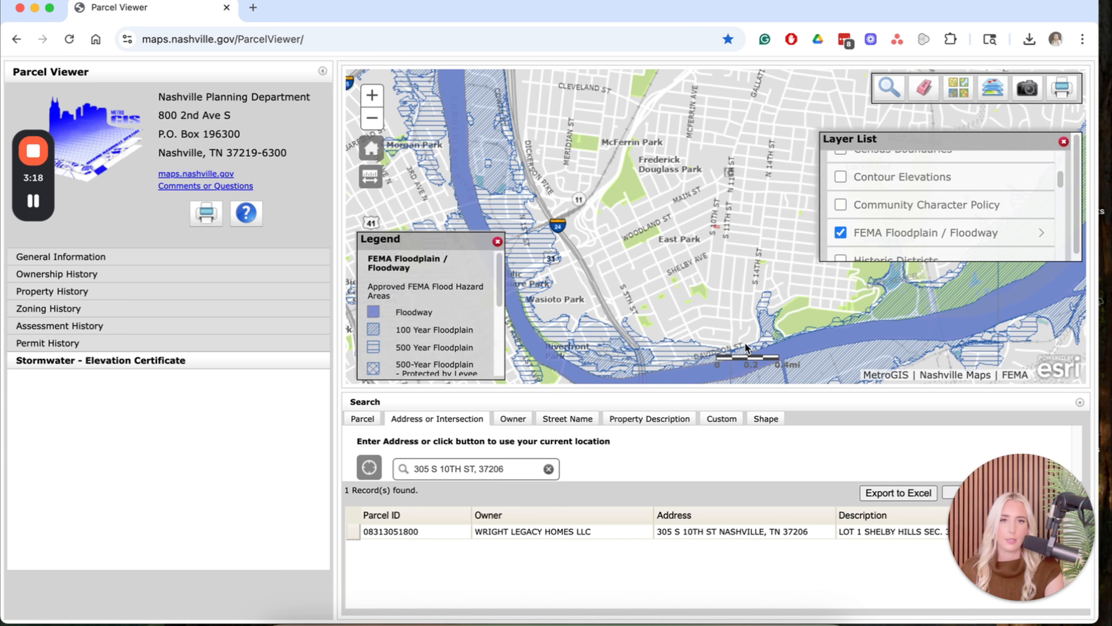
{"action": "left_click_drag", "start_coordinate": [742, 269], "coordinate": [634, 271]}
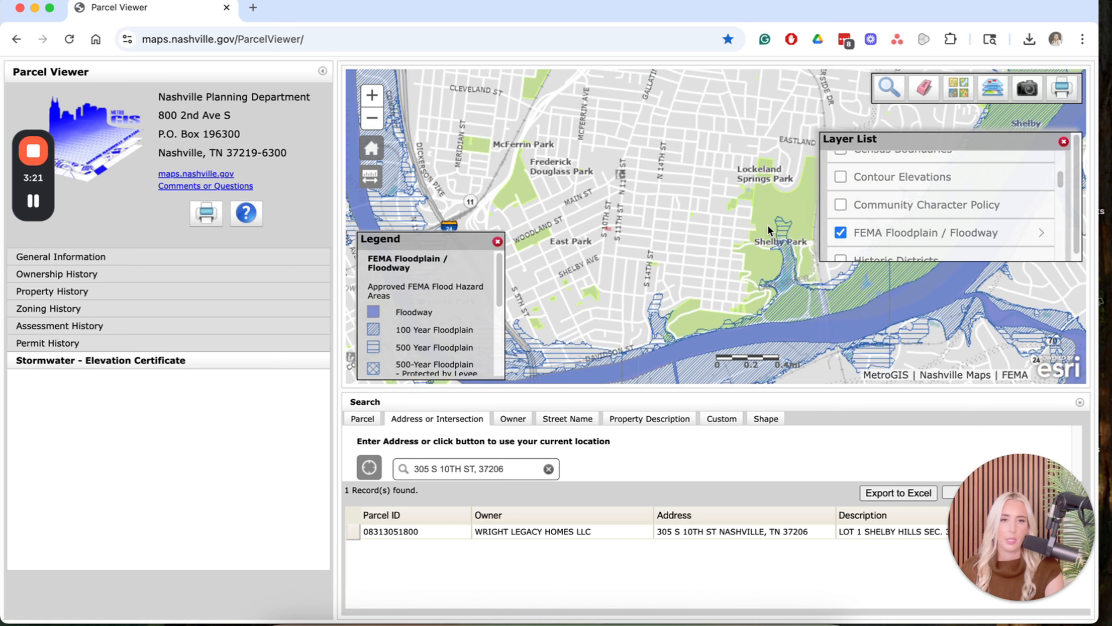
Zoom in on a Shelby Park flood zone and check its flood hazard information.
{"action": "scroll", "coordinate": [628, 223], "scroll_direction": "up", "scroll_amount": 1}
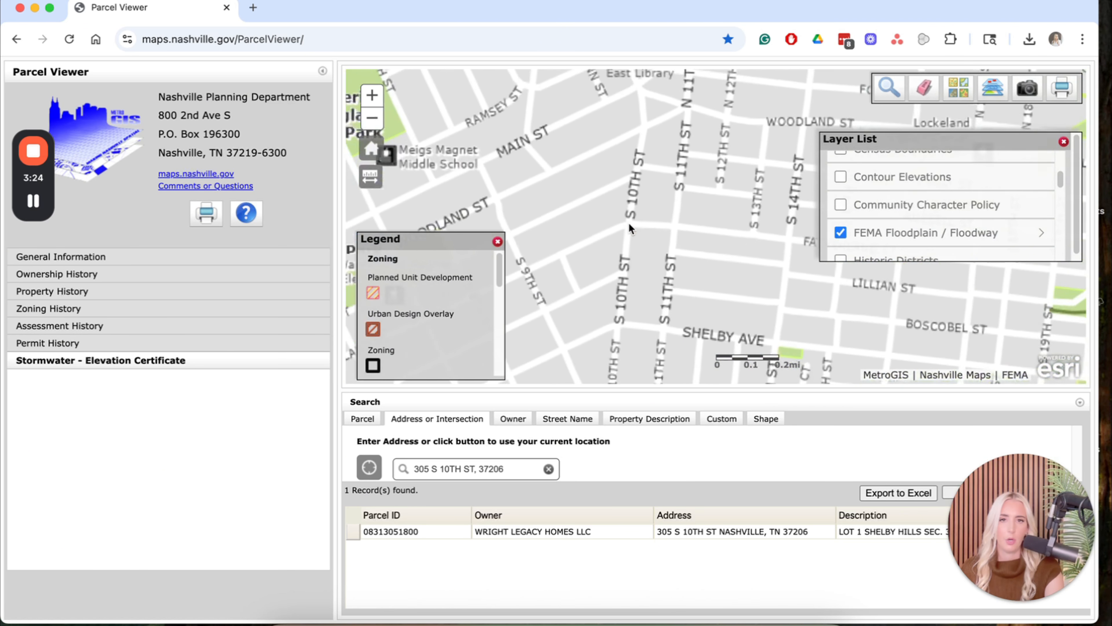
{"action": "double_click", "coordinate": [628, 227]}
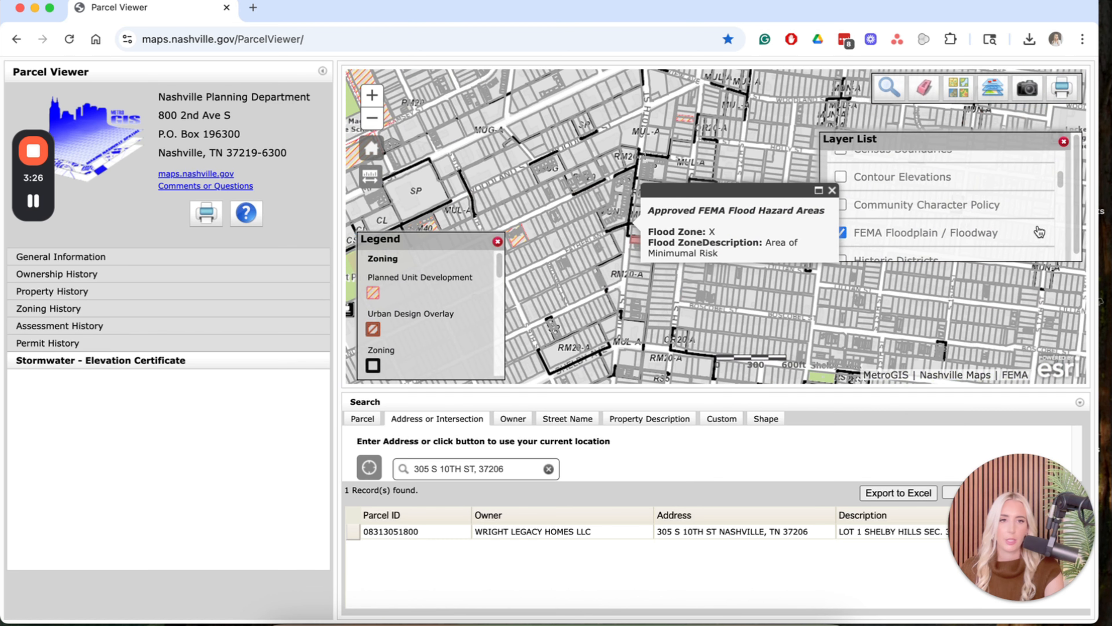
{"action": "left_click", "coordinate": [1040, 232]}
{"action": "scroll", "coordinate": [1037, 232], "scroll_direction": "down", "scroll_amount": 1}
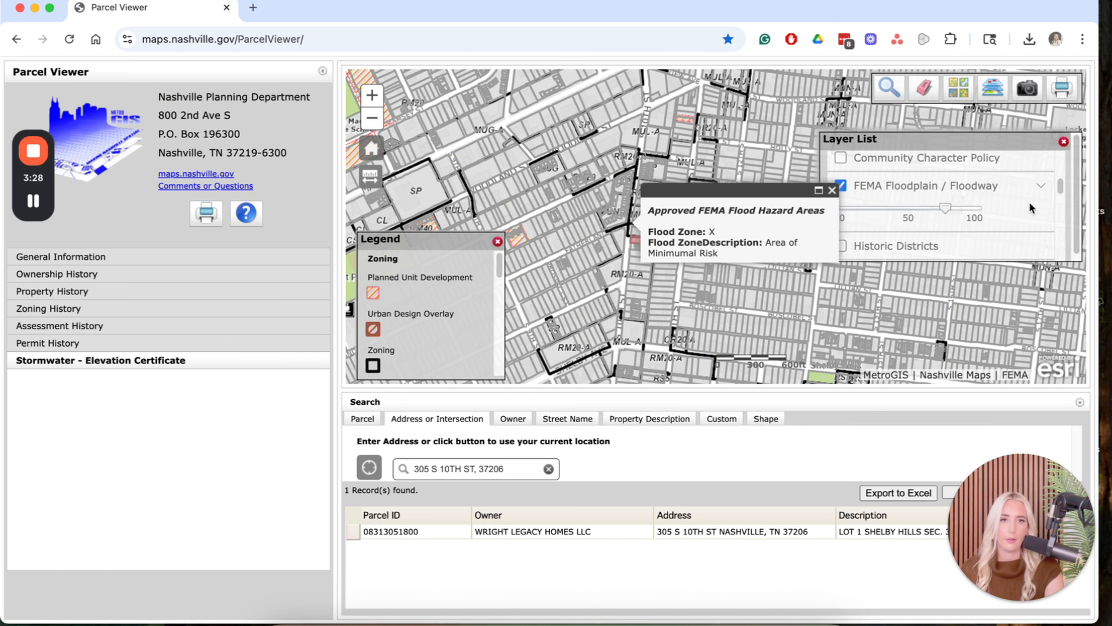
{"action": "left_click", "coordinate": [832, 190]}
{"action": "scroll", "coordinate": [897, 228], "scroll_direction": "down", "scroll_amount": 1}
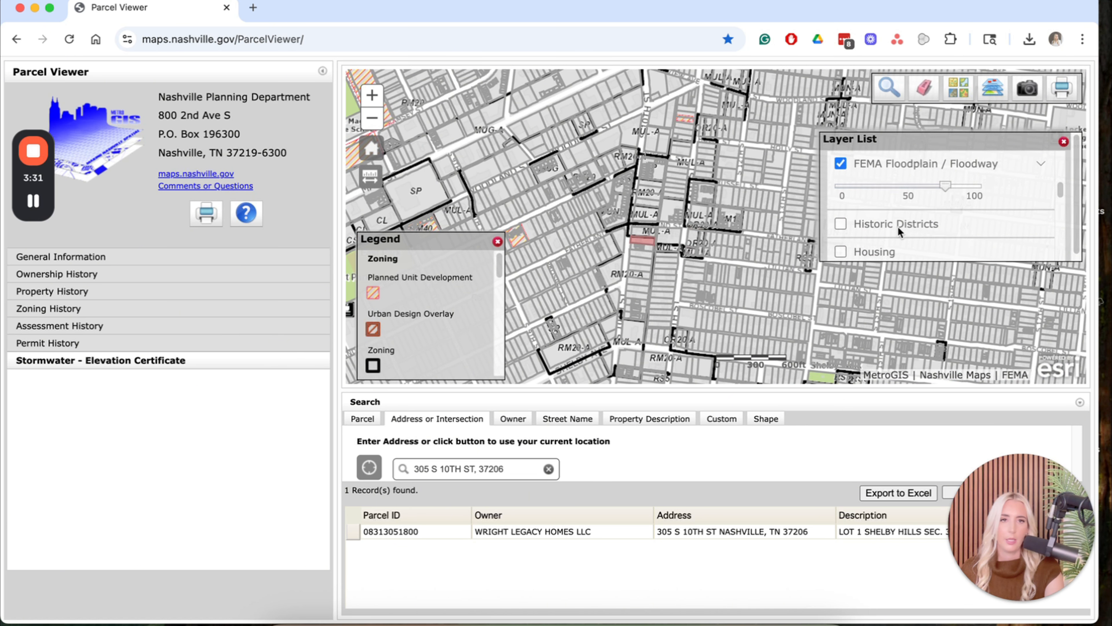
{"action": "scroll", "coordinate": [901, 224], "scroll_direction": "up", "scroll_amount": 1}
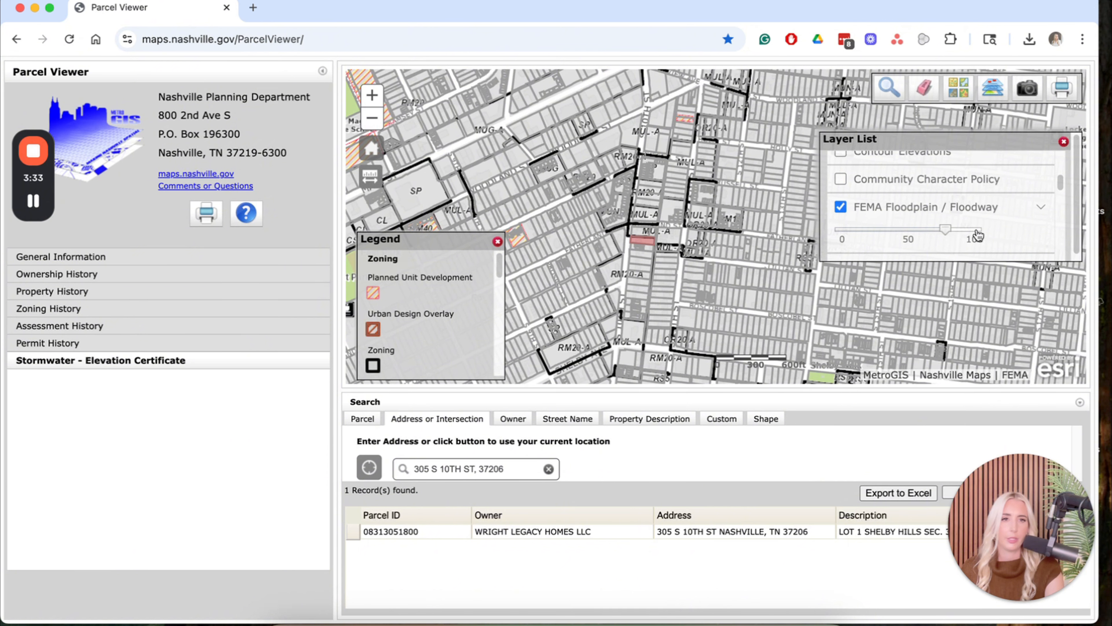
{"action": "scroll", "coordinate": [977, 235], "scroll_direction": "up", "scroll_amount": 1}
Replace the FEMA floodplain layer with the Contour Elevations layer.
{"action": "left_click", "coordinate": [840, 233]}
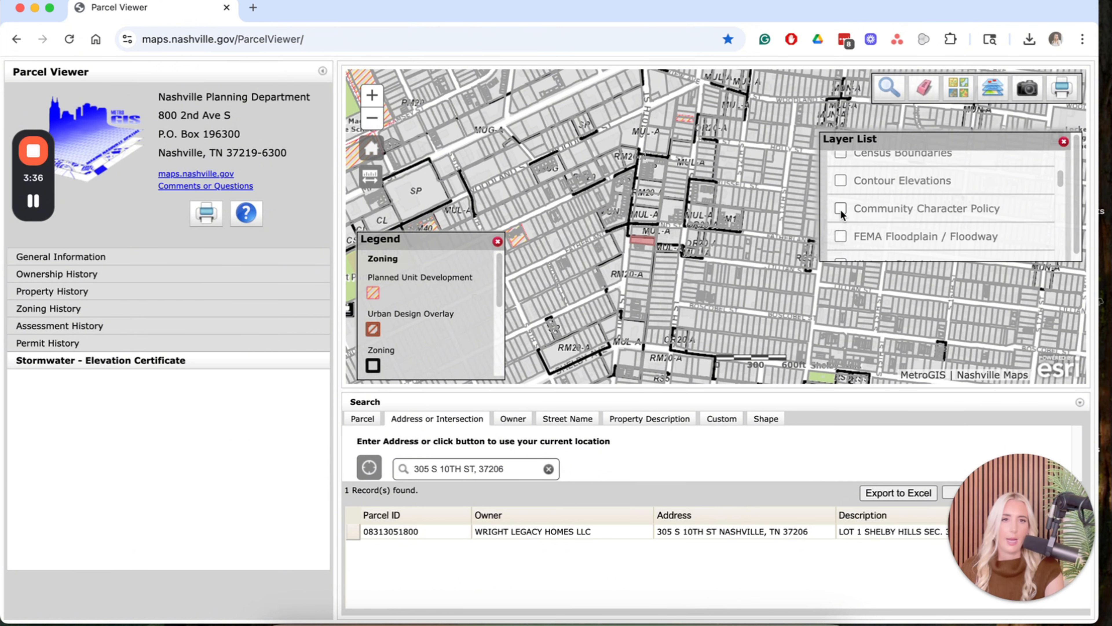
{"action": "scroll", "coordinate": [840, 208], "scroll_direction": "up", "scroll_amount": 1}
{"action": "left_click", "coordinate": [840, 197]}
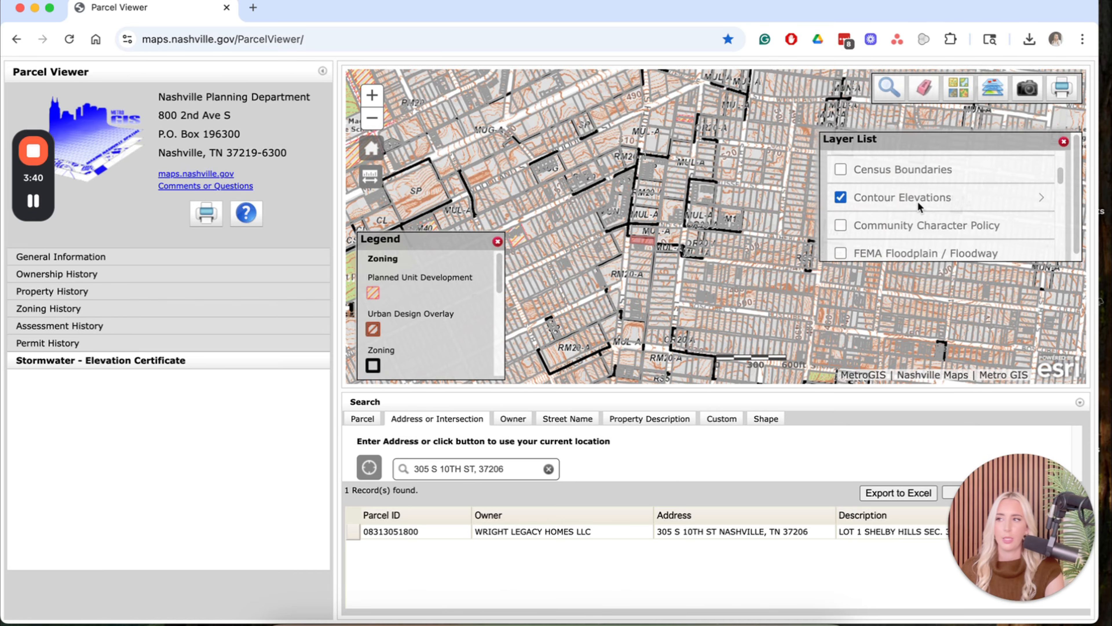
{"action": "left_click", "coordinate": [498, 466]}
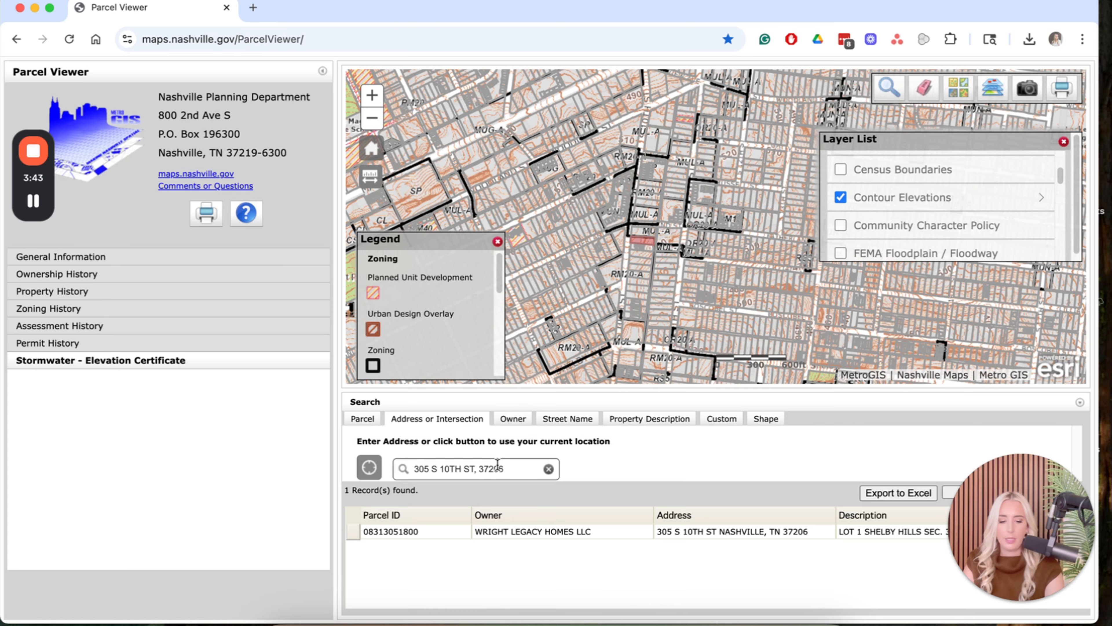
{"action": "key", "text": "Return"}
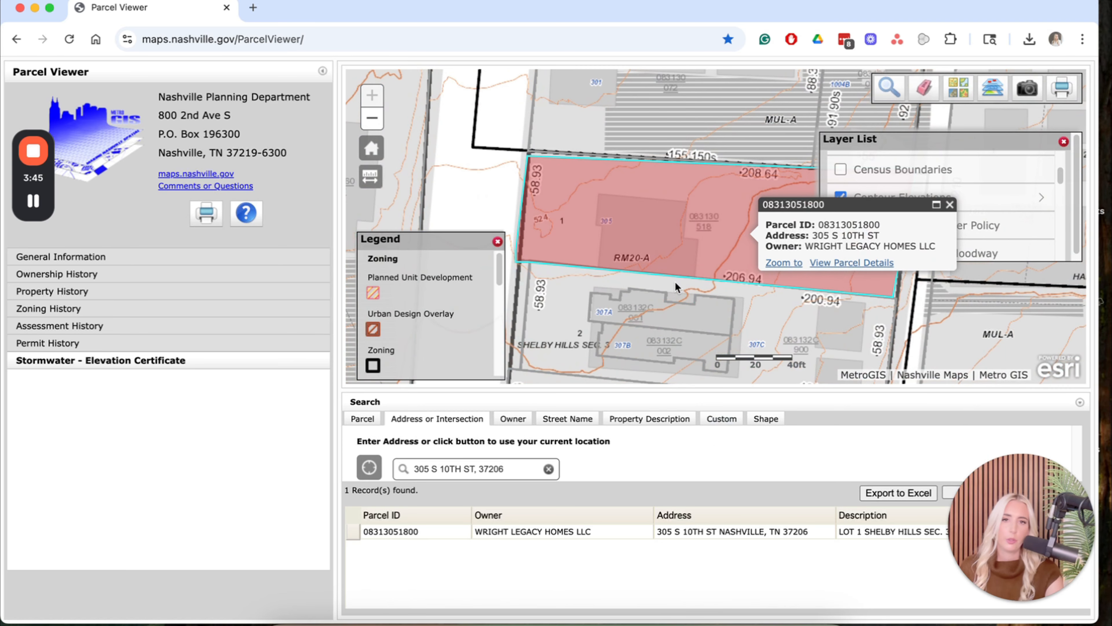
{"action": "left_click_drag", "start_coordinate": [659, 253], "coordinate": [568, 206]}
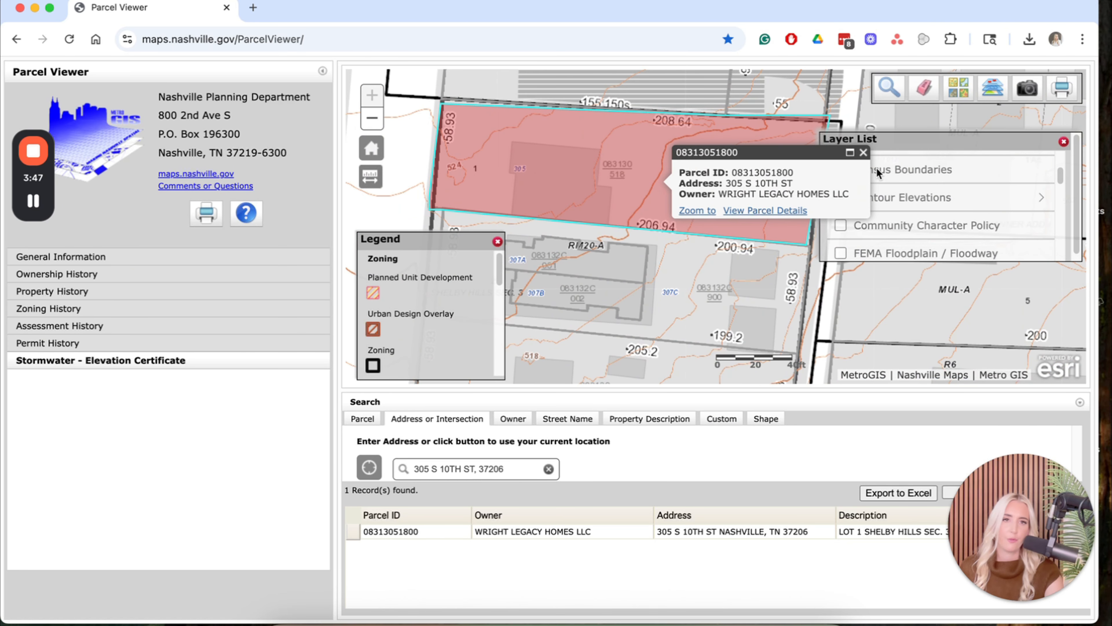
{"action": "left_click", "coordinate": [863, 153]}
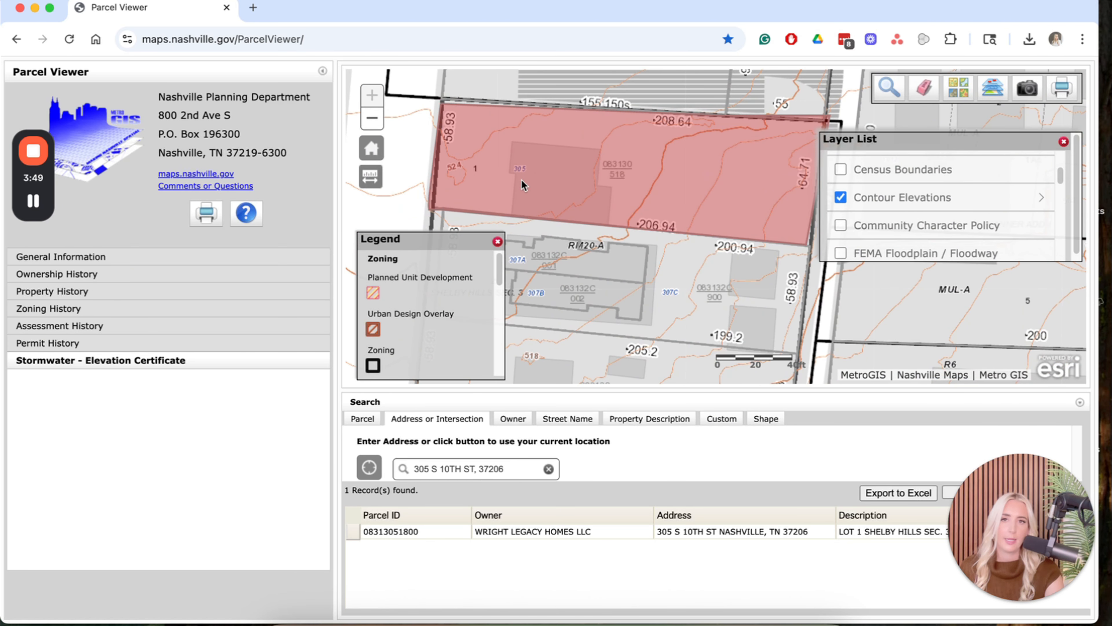
{"action": "left_click_drag", "start_coordinate": [520, 182], "coordinate": [493, 181]}
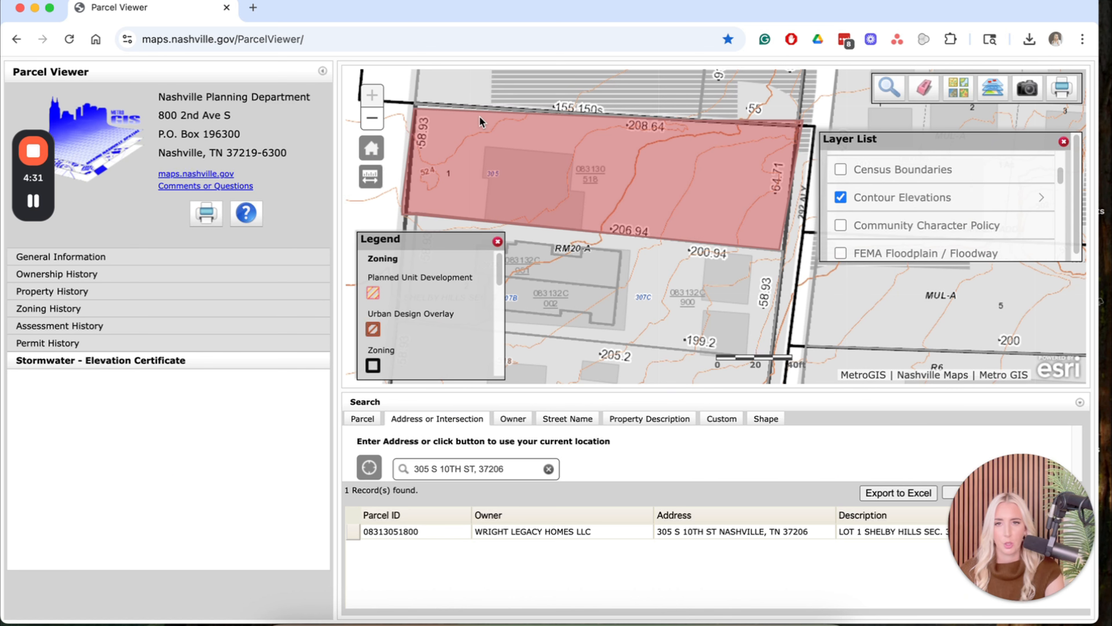
{"action": "left_click", "coordinate": [458, 154]}
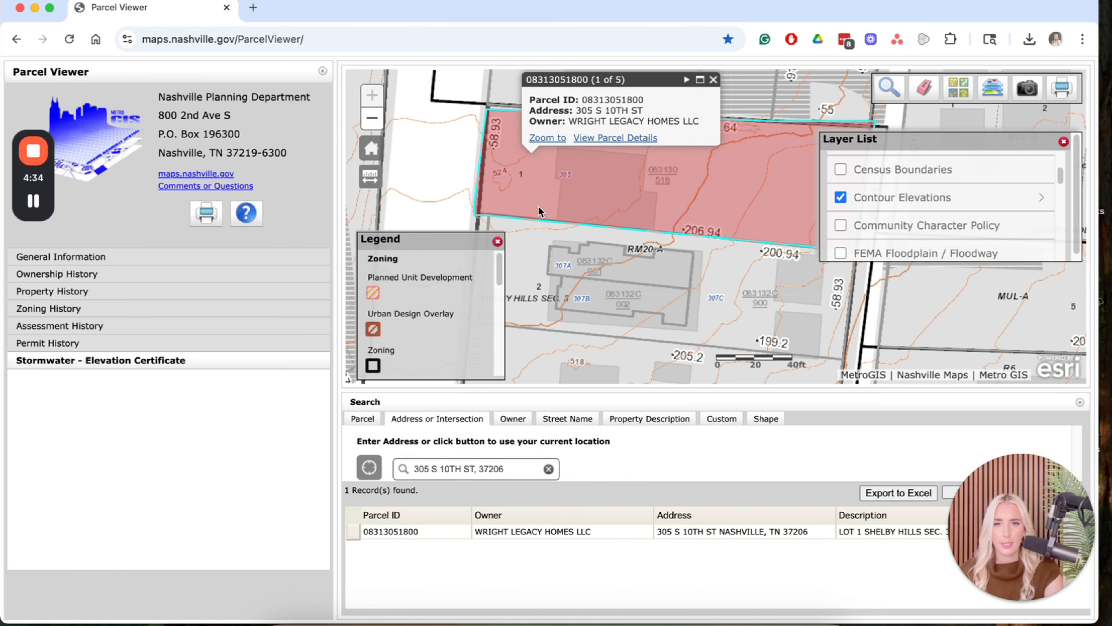
{"action": "scroll", "coordinate": [569, 210], "scroll_direction": "down", "scroll_amount": 1}
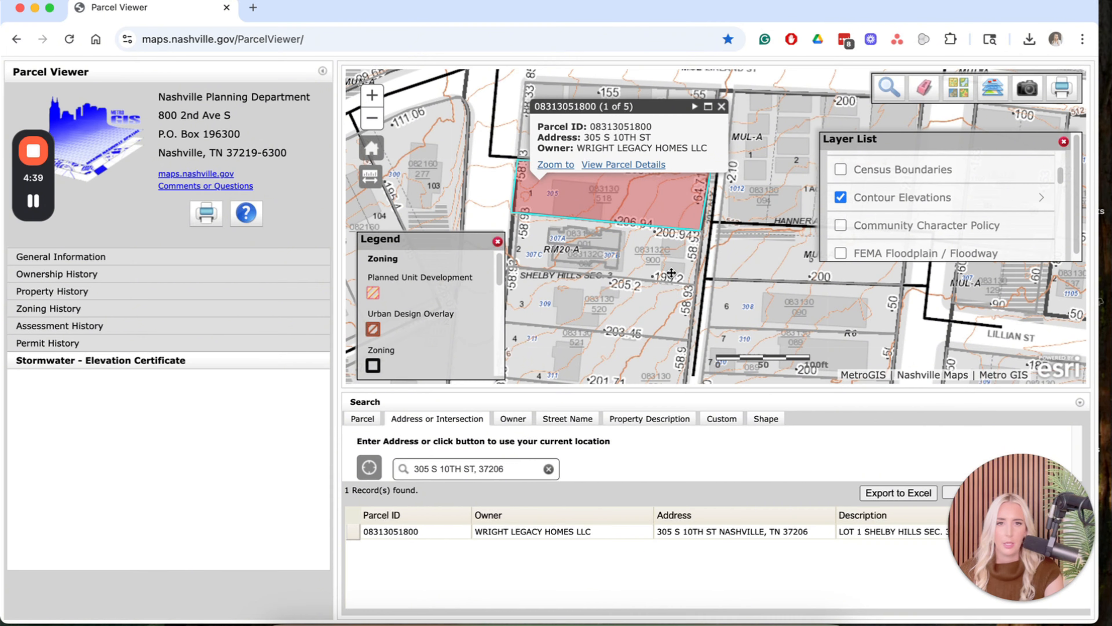
{"action": "double_click", "coordinate": [619, 213]}
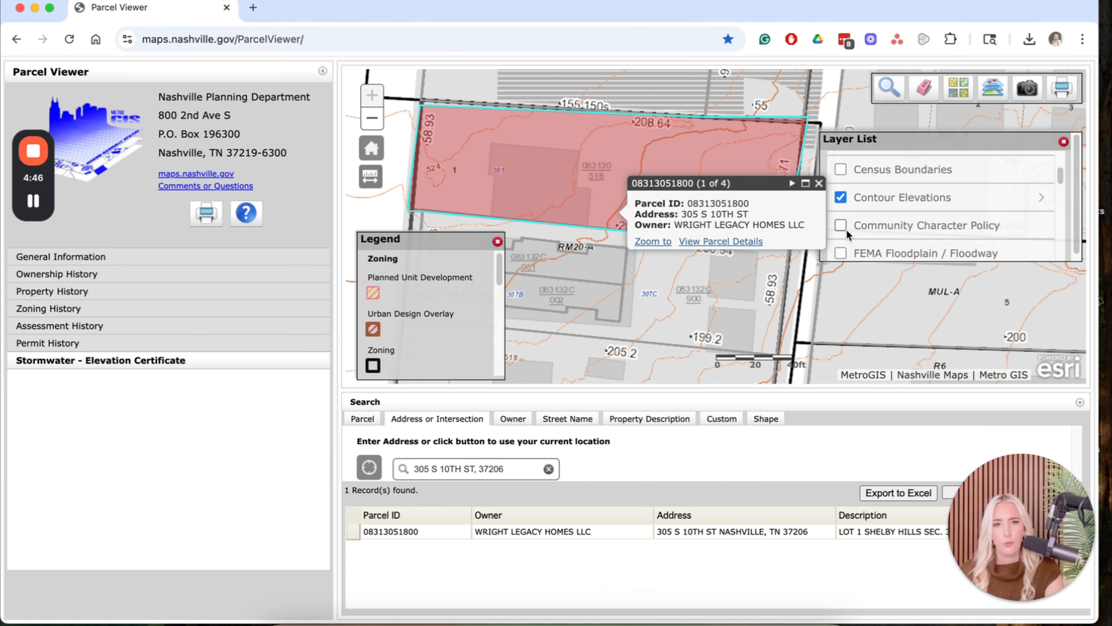
{"action": "left_click", "coordinate": [819, 184]}
Pan around the nearby lots and Fatherland St blocks, then recentre on the red parcel.
{"action": "left_click_drag", "start_coordinate": [763, 250], "coordinate": [695, 226]}
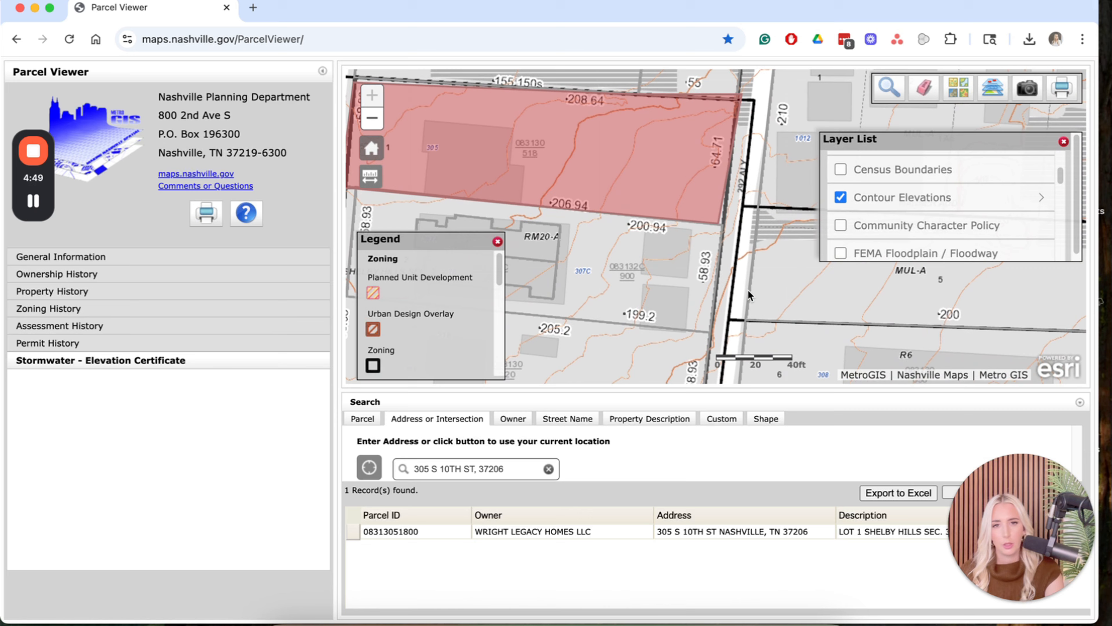
{"action": "left_click_drag", "start_coordinate": [748, 289], "coordinate": [466, 284]}
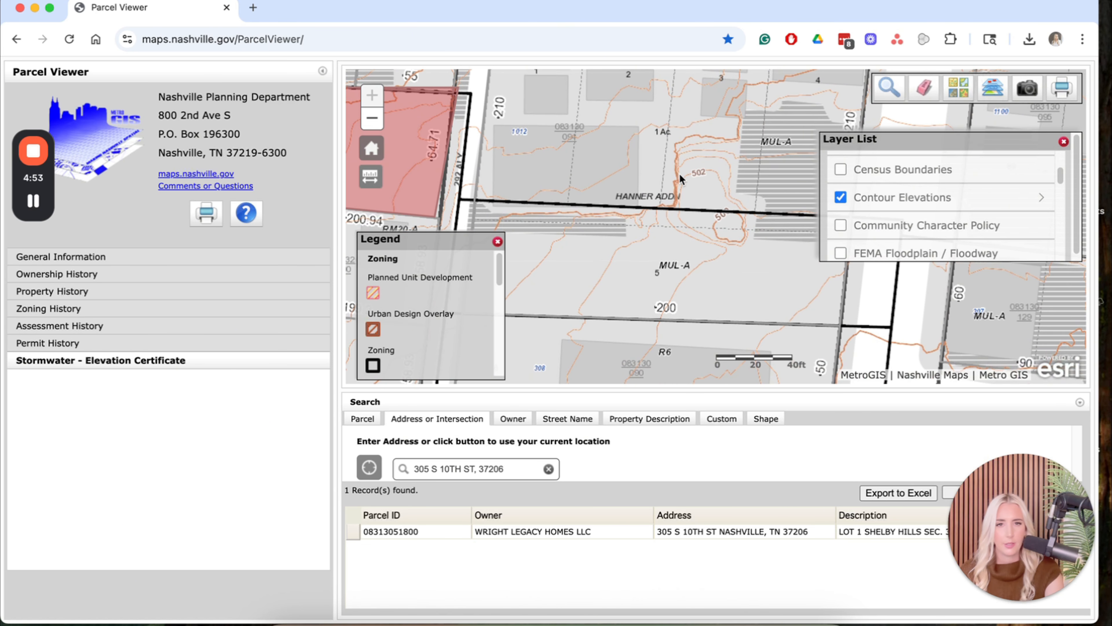
{"action": "left_click_drag", "start_coordinate": [604, 168], "coordinate": [766, 291]}
{"action": "left_click_drag", "start_coordinate": [739, 188], "coordinate": [737, 293]}
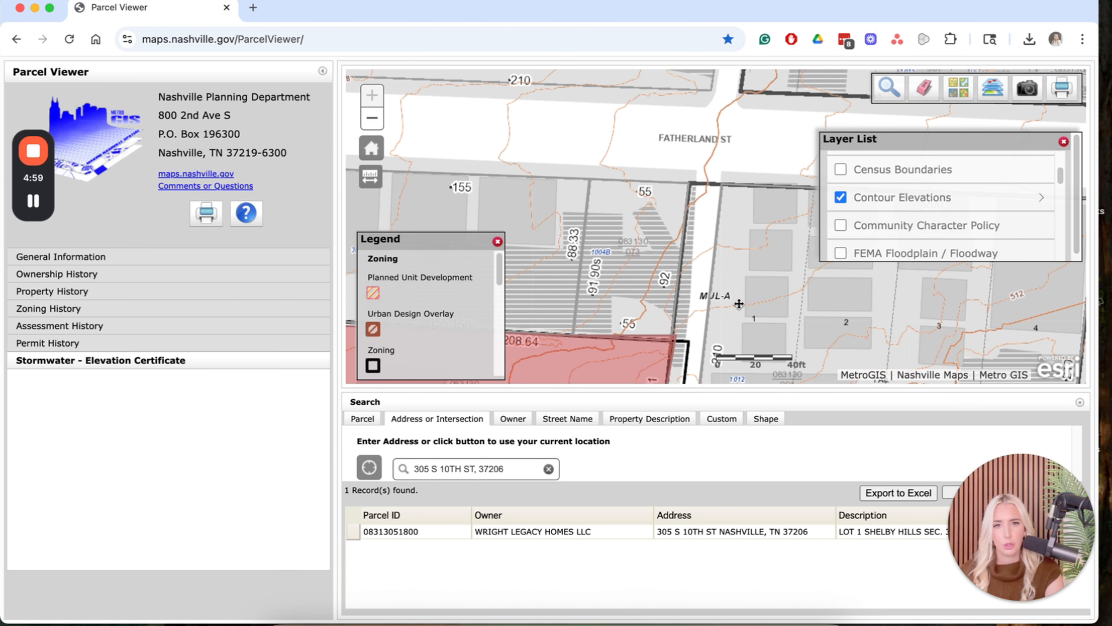
{"action": "left_click_drag", "start_coordinate": [618, 307], "coordinate": [790, 102]}
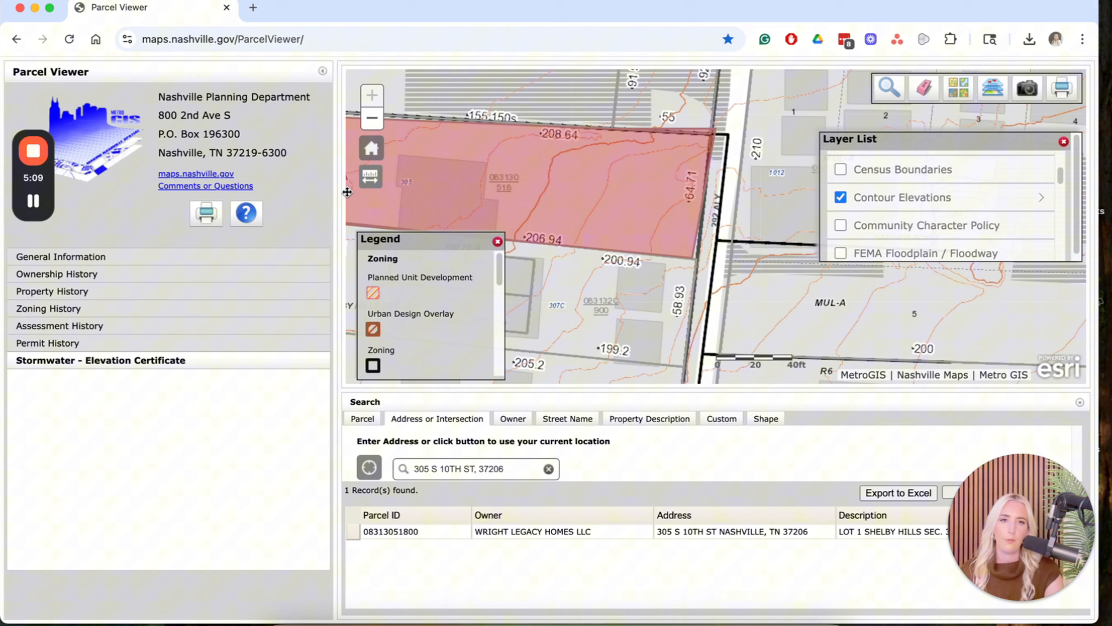
{"action": "left_click_drag", "start_coordinate": [498, 193], "coordinate": [438, 193]}
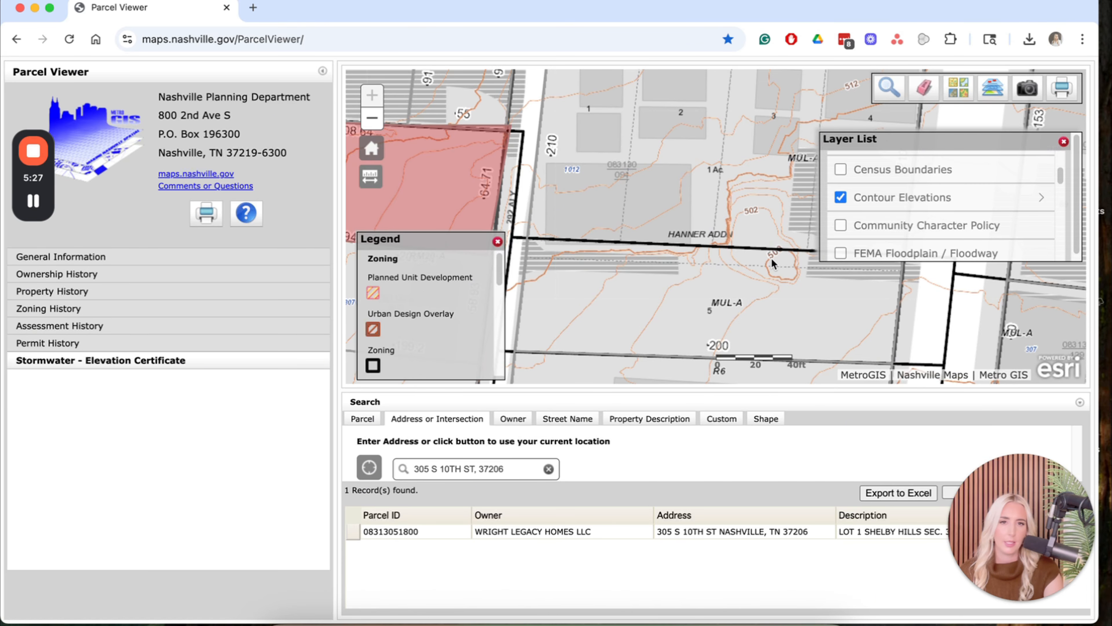
{"action": "left_click_drag", "start_coordinate": [482, 229], "coordinate": [811, 236]}
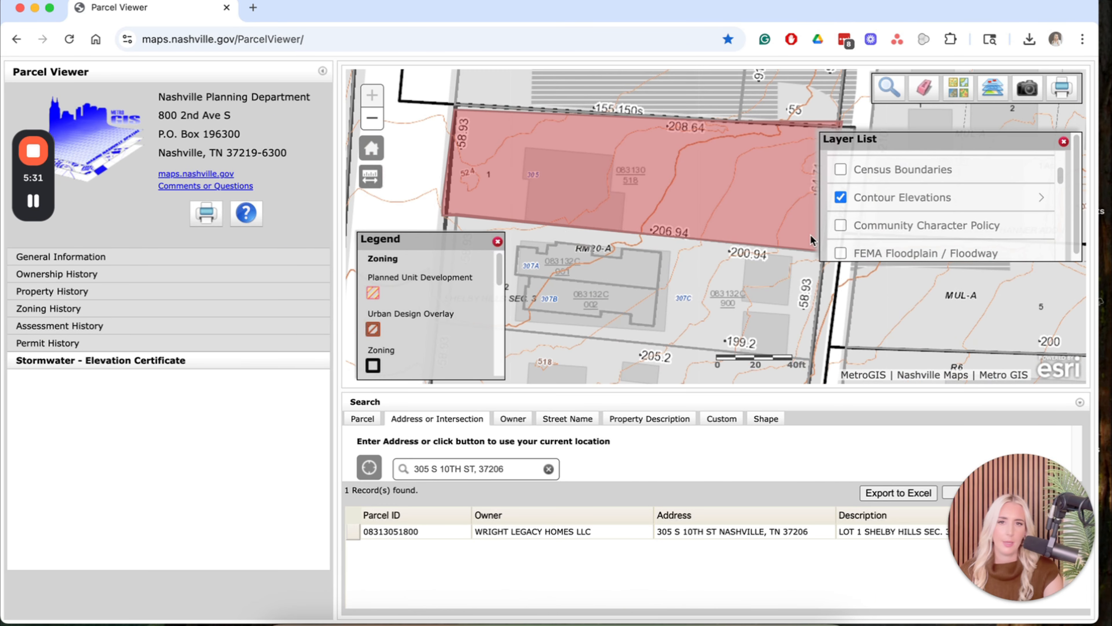
{"action": "left_click_drag", "start_coordinate": [570, 236], "coordinate": [667, 230]}
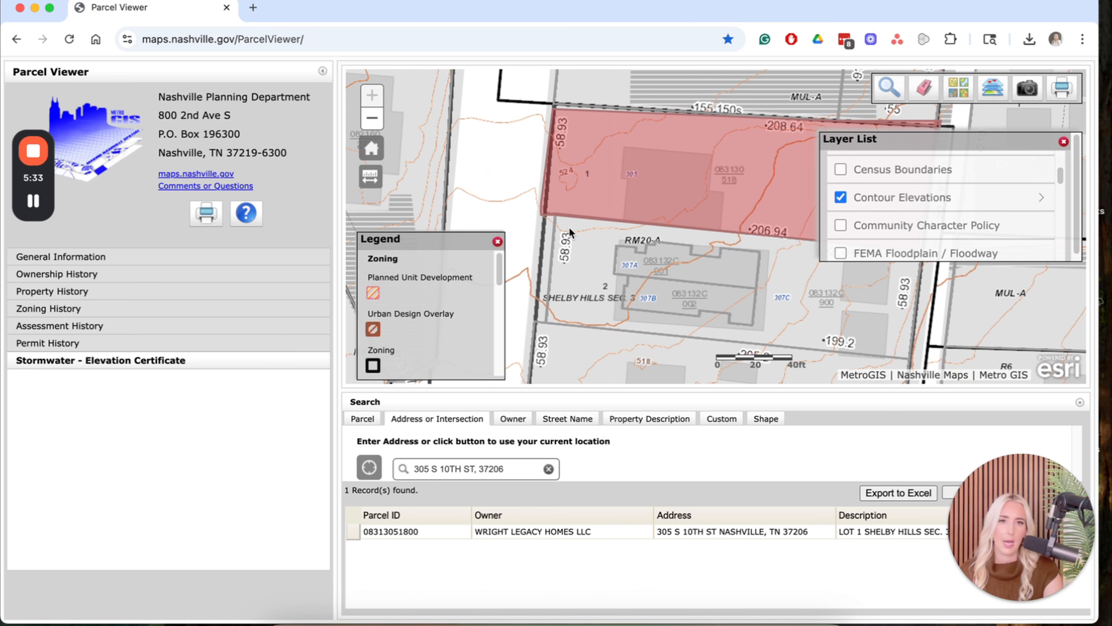
Turn on the Historic Districts layer and zoom out to the blue districts west of the parcel.
{"action": "scroll", "coordinate": [920, 201], "scroll_direction": "up", "scroll_amount": 3}
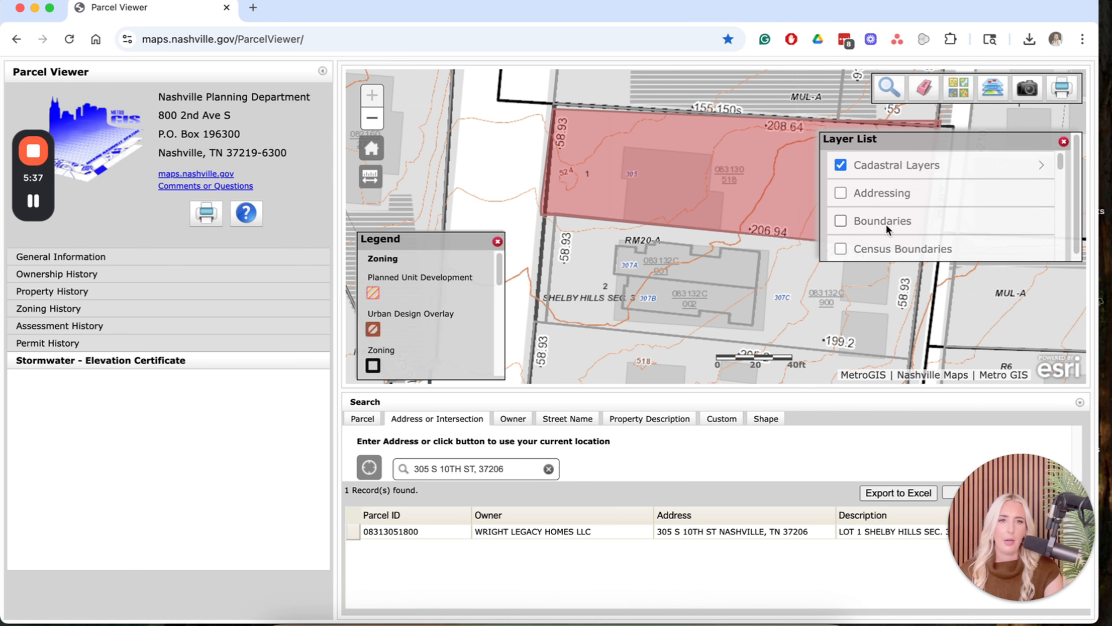
{"action": "scroll", "coordinate": [887, 228], "scroll_direction": "down", "scroll_amount": 3}
{"action": "scroll", "coordinate": [885, 226], "scroll_direction": "down", "scroll_amount": 2}
{"action": "scroll", "coordinate": [885, 223], "scroll_direction": "down", "scroll_amount": 2}
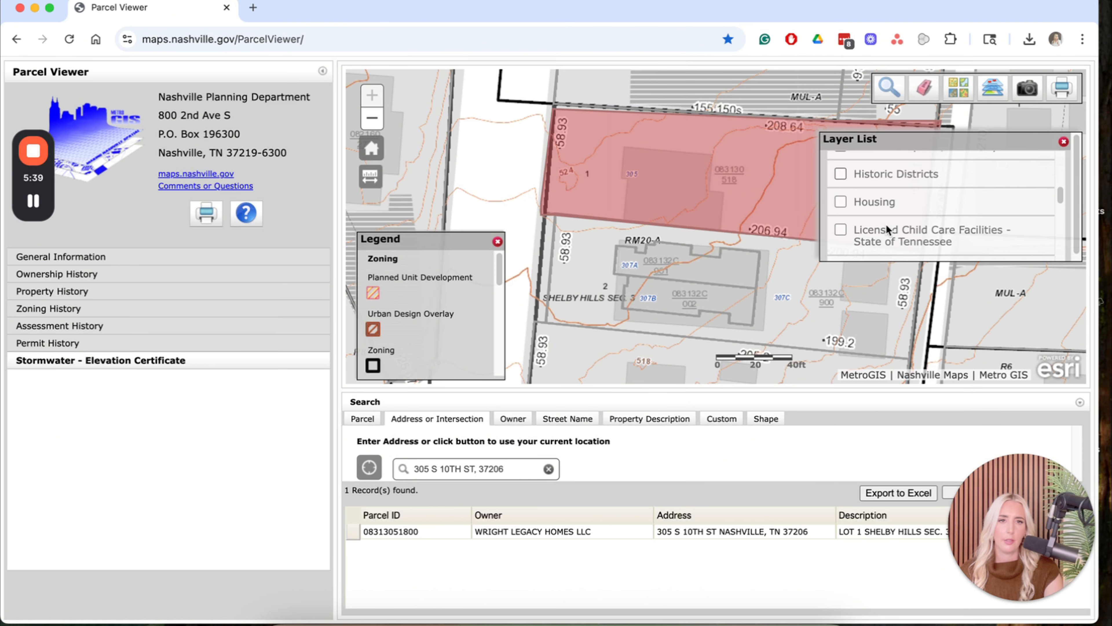
{"action": "left_click", "coordinate": [843, 171]}
{"action": "left_click", "coordinate": [375, 119]}
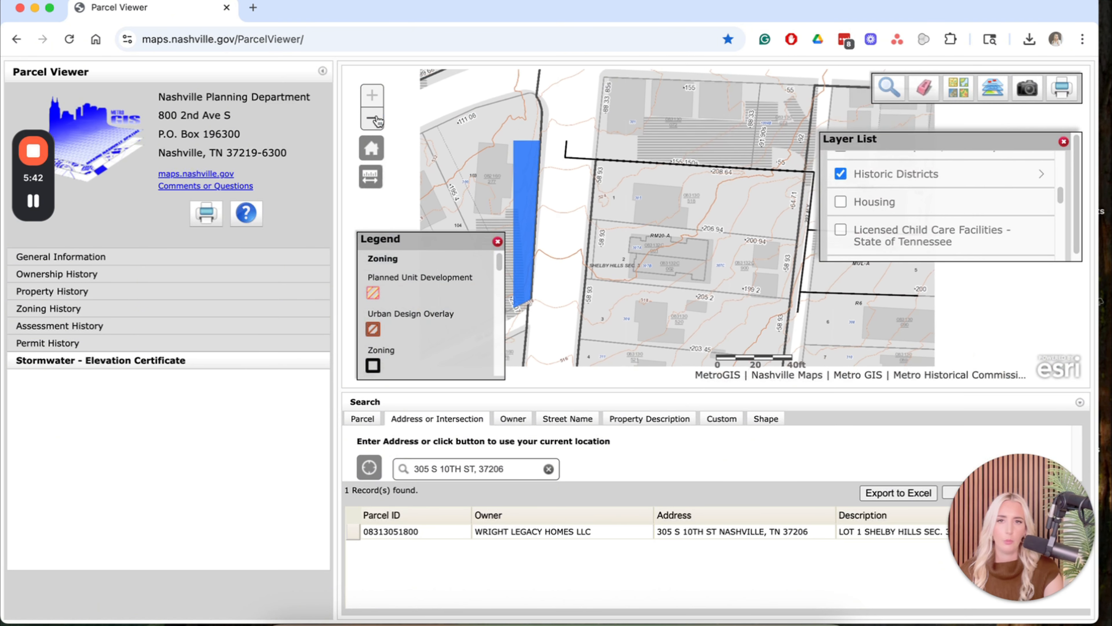
{"action": "left_click", "coordinate": [376, 119]}
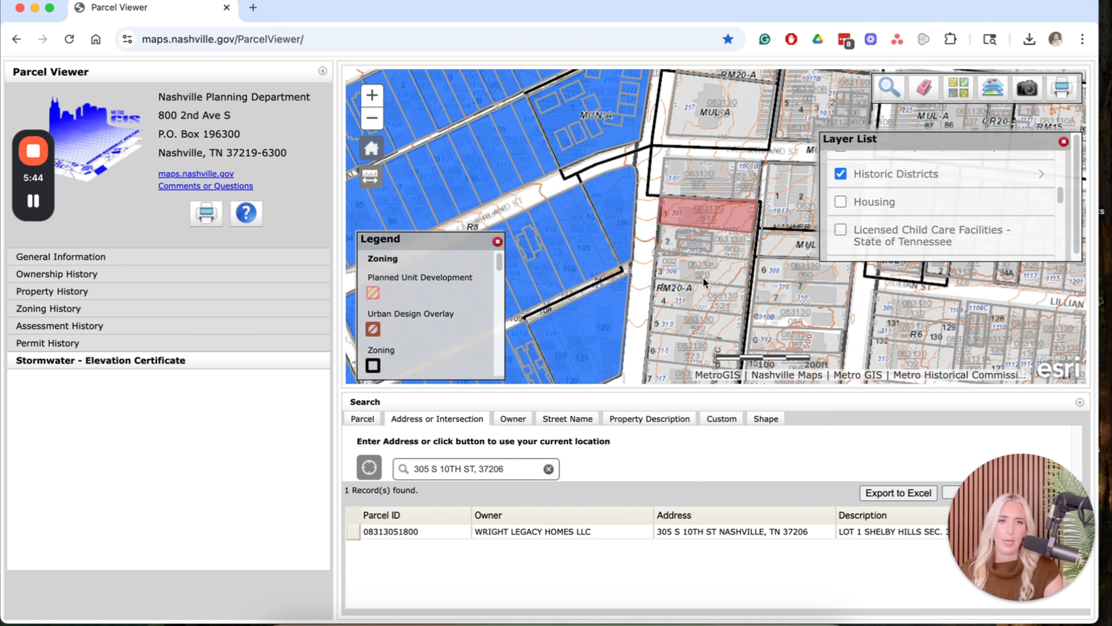
{"action": "left_click_drag", "start_coordinate": [698, 278], "coordinate": [672, 271]}
Expand and review the Historic Districts sublayers.
{"action": "left_click", "coordinate": [1033, 175]}
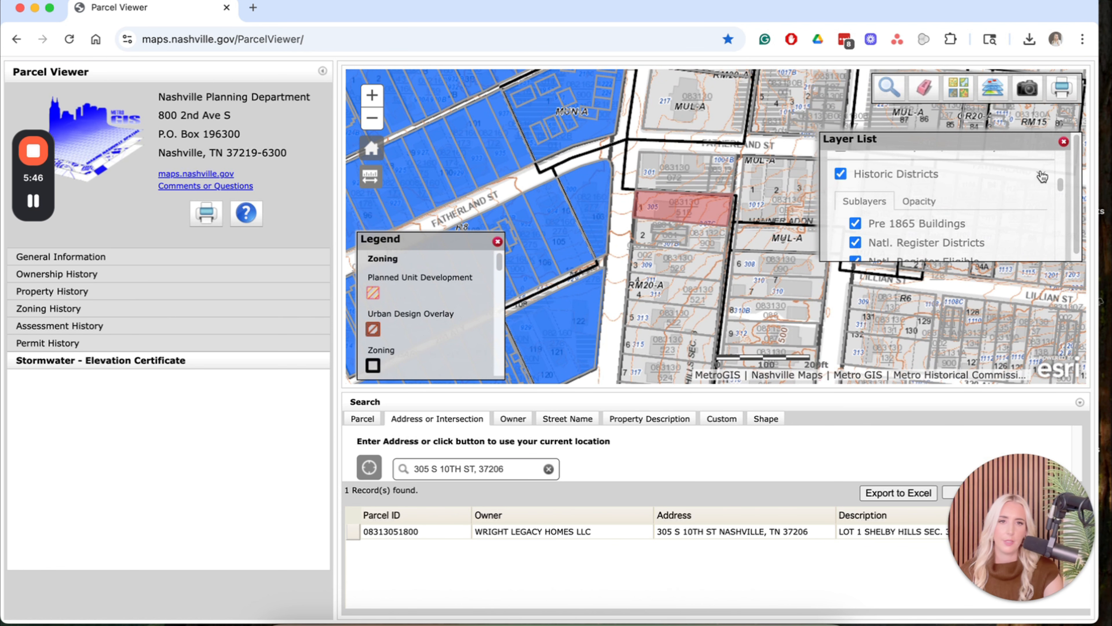
{"action": "scroll", "coordinate": [986, 251], "scroll_direction": "down", "scroll_amount": 5}
{"action": "scroll", "coordinate": [986, 251], "scroll_direction": "up", "scroll_amount": 3}
{"action": "scroll", "coordinate": [986, 251], "scroll_direction": "up", "scroll_amount": 2}
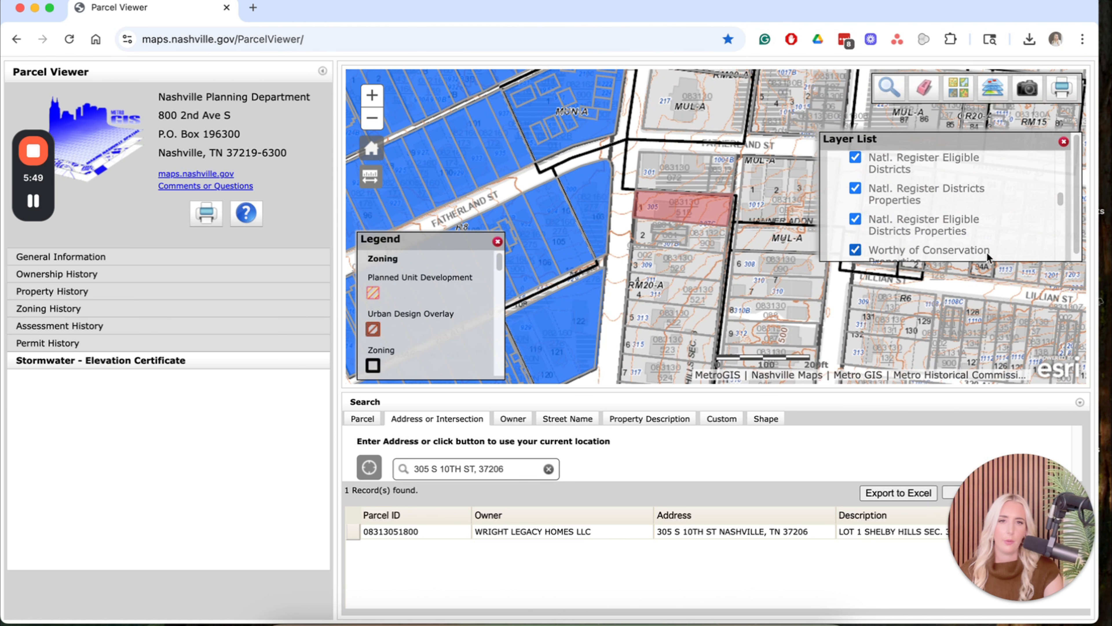
{"action": "scroll", "coordinate": [940, 228], "scroll_direction": "up", "scroll_amount": 3}
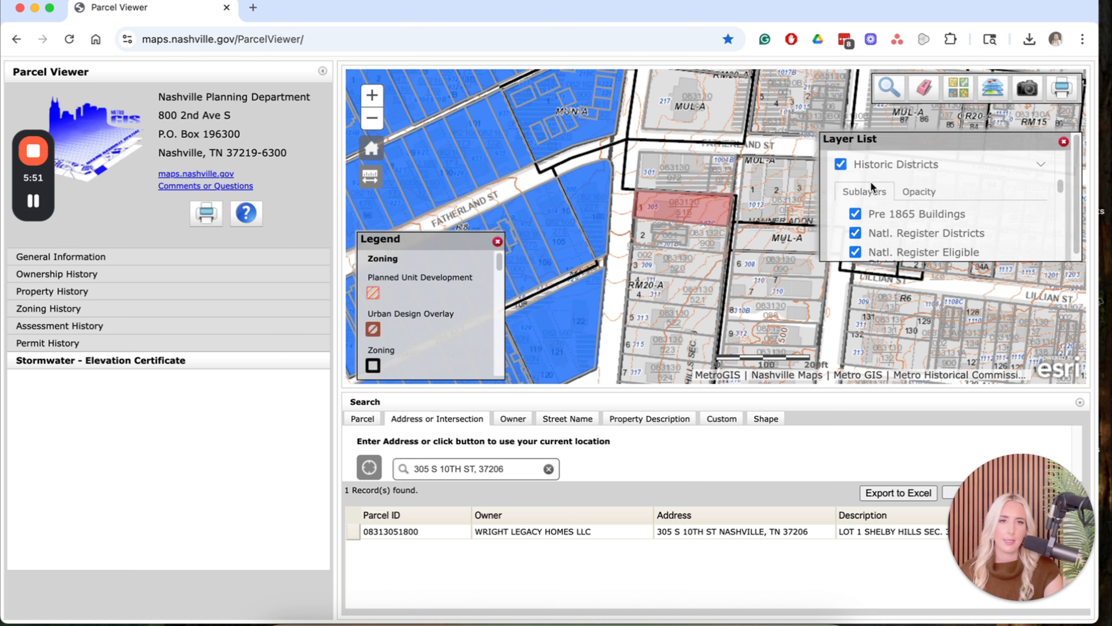
Swap Historic Districts for the Major and Collector Street Plan layer.
{"action": "left_click", "coordinate": [840, 164]}
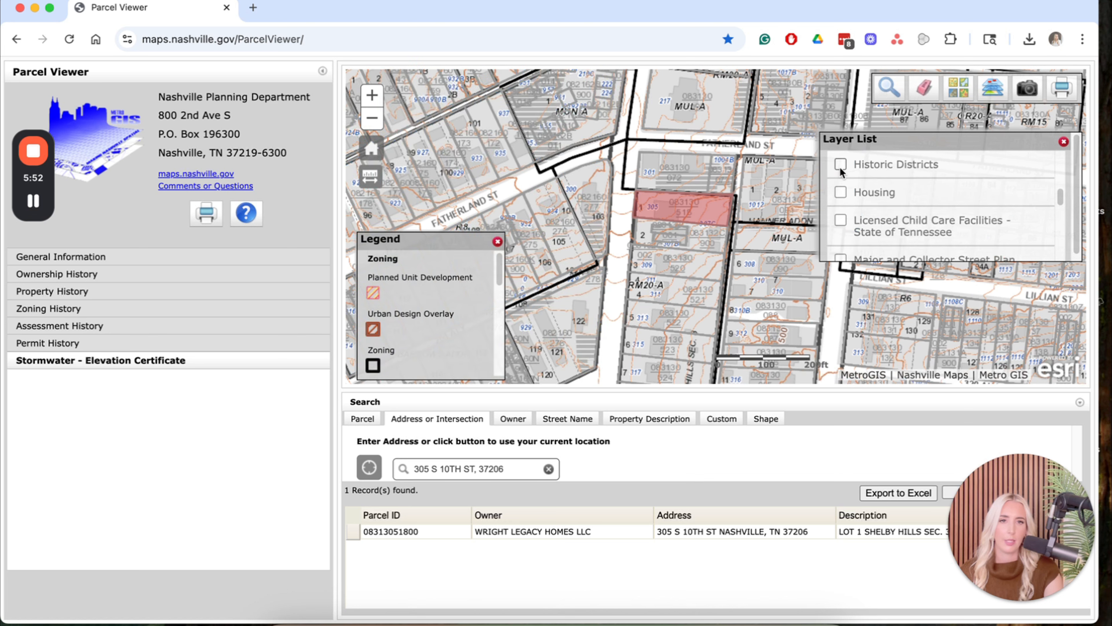
{"action": "scroll", "coordinate": [898, 215], "scroll_direction": "down", "scroll_amount": 3}
{"action": "left_click", "coordinate": [894, 209]}
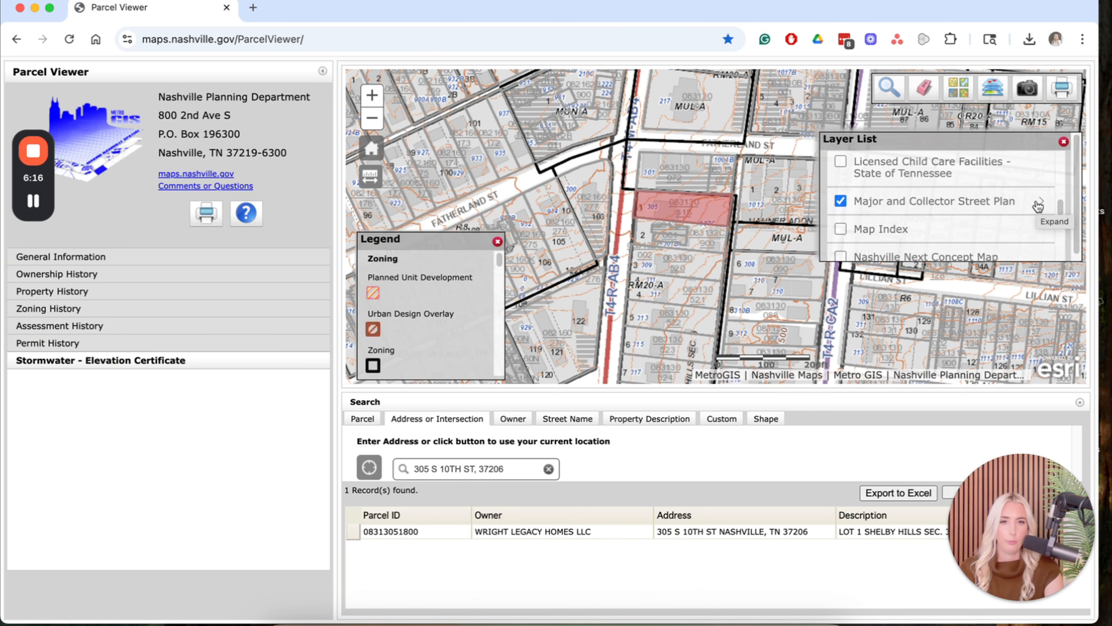
Turn off the Major and Collector Street Plan layer and zoom the map out.
{"action": "left_click", "coordinate": [1039, 206]}
{"action": "left_click", "coordinate": [884, 204]}
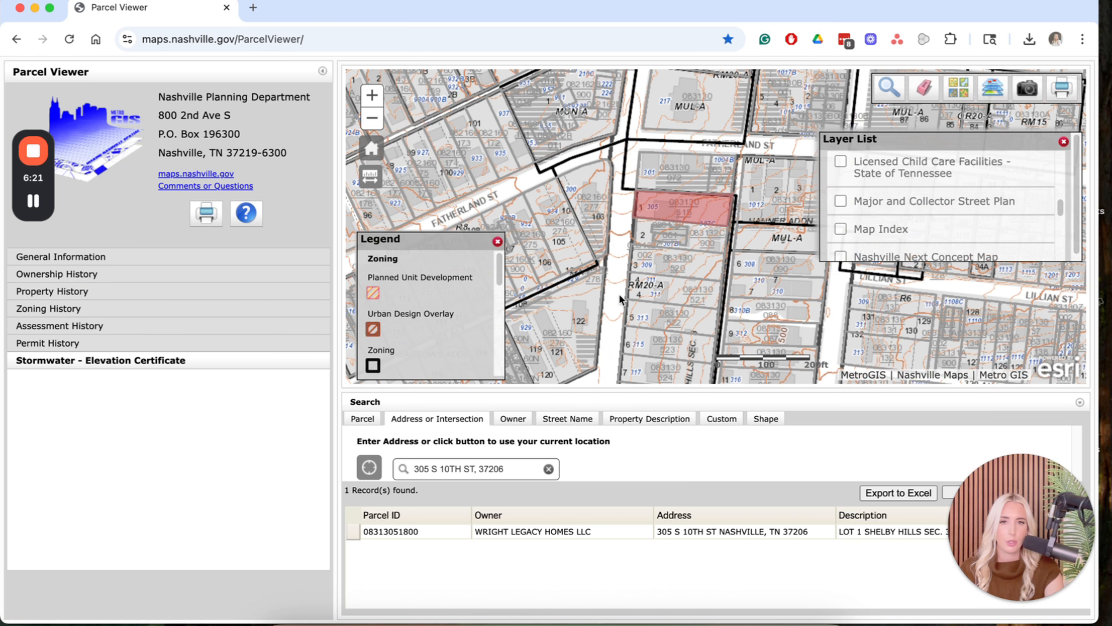
{"action": "left_click", "coordinate": [371, 118]}
{"action": "left_click", "coordinate": [371, 118]}
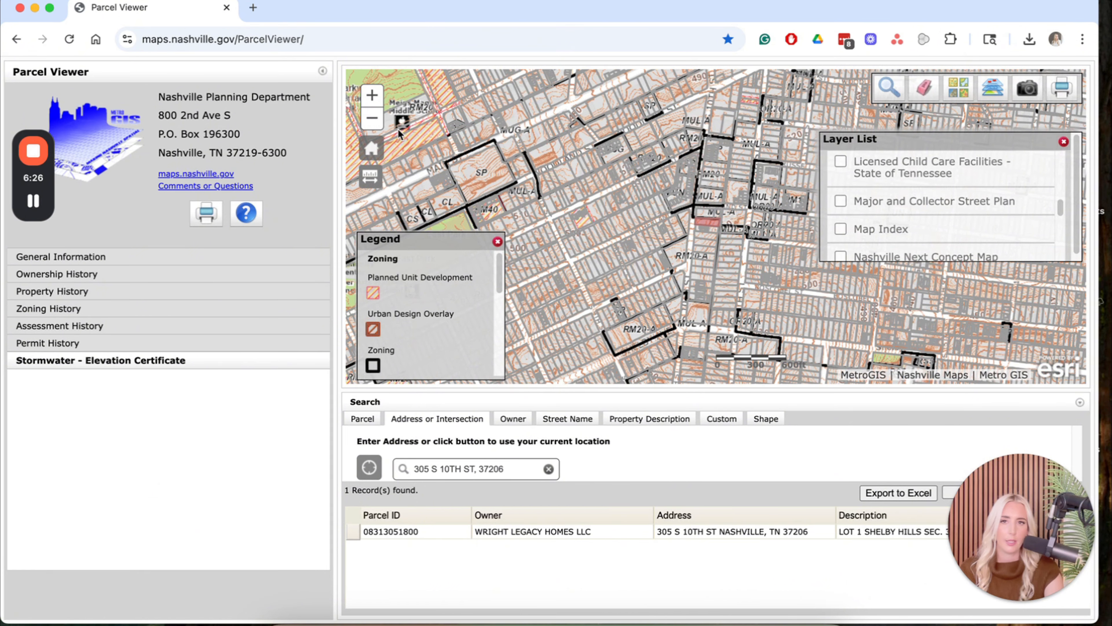
{"action": "scroll", "coordinate": [718, 232], "scroll_direction": "up", "scroll_amount": 2}
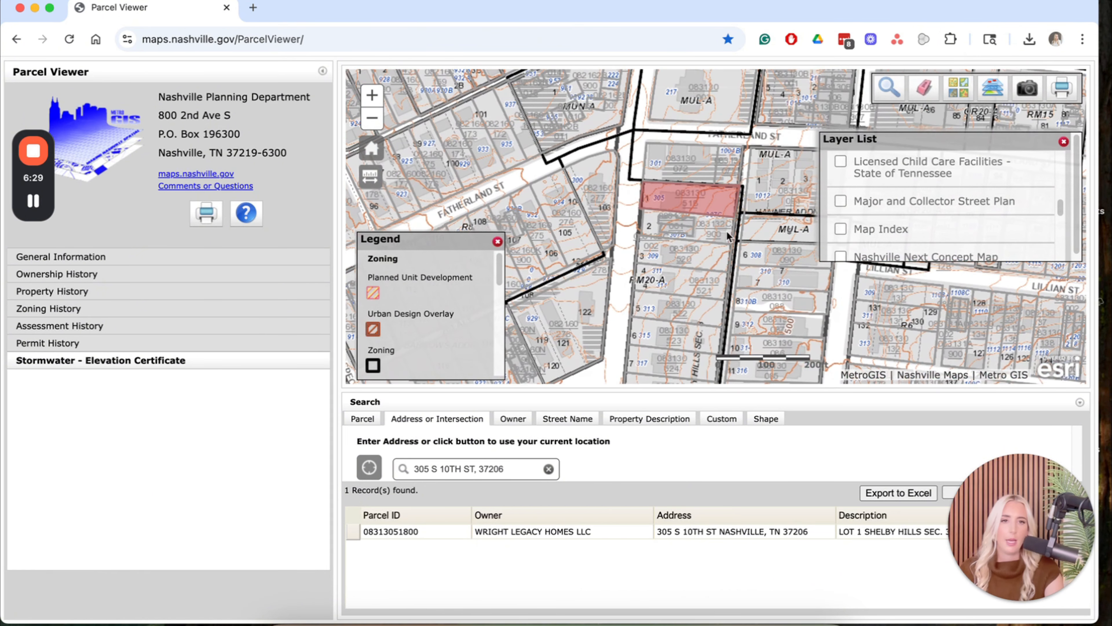
{"action": "scroll", "coordinate": [884, 198], "scroll_direction": "down", "scroll_amount": 2}
Turn on the Nashville Next Concept Map layer around the parcel, then open a new browser tab.
{"action": "left_click", "coordinate": [891, 202]}
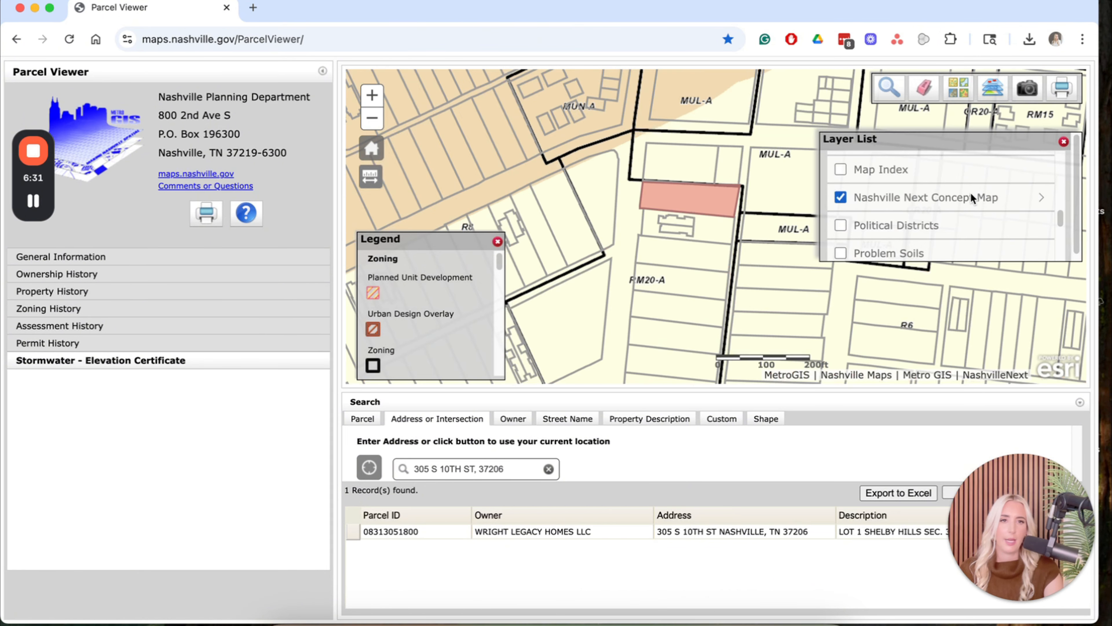
{"action": "left_click", "coordinate": [370, 123]}
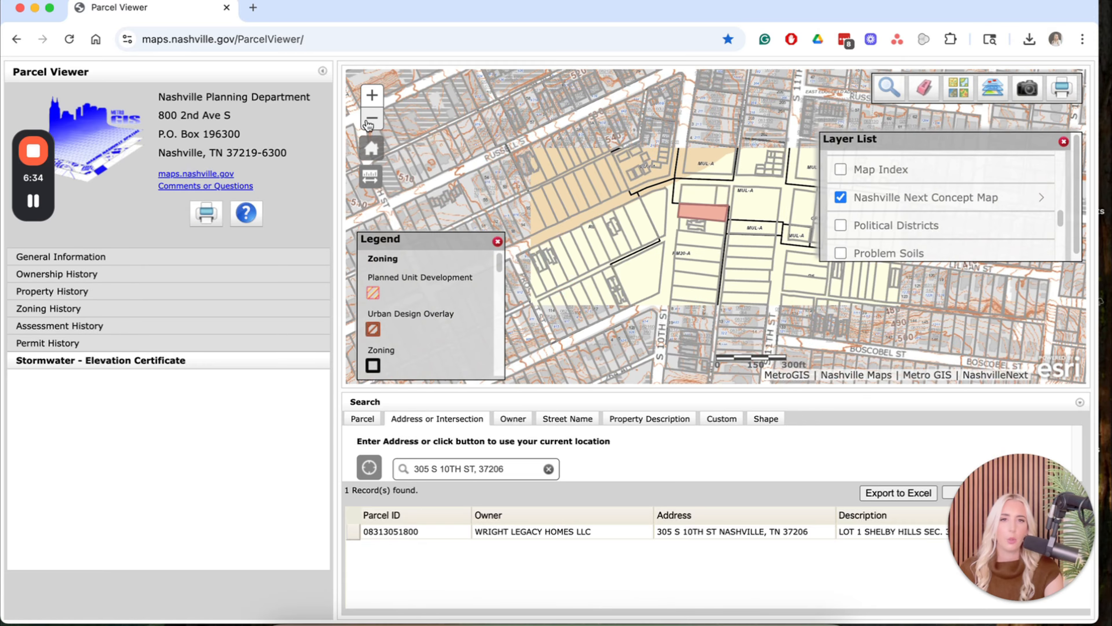
{"action": "left_click_drag", "start_coordinate": [613, 218], "coordinate": [597, 218]}
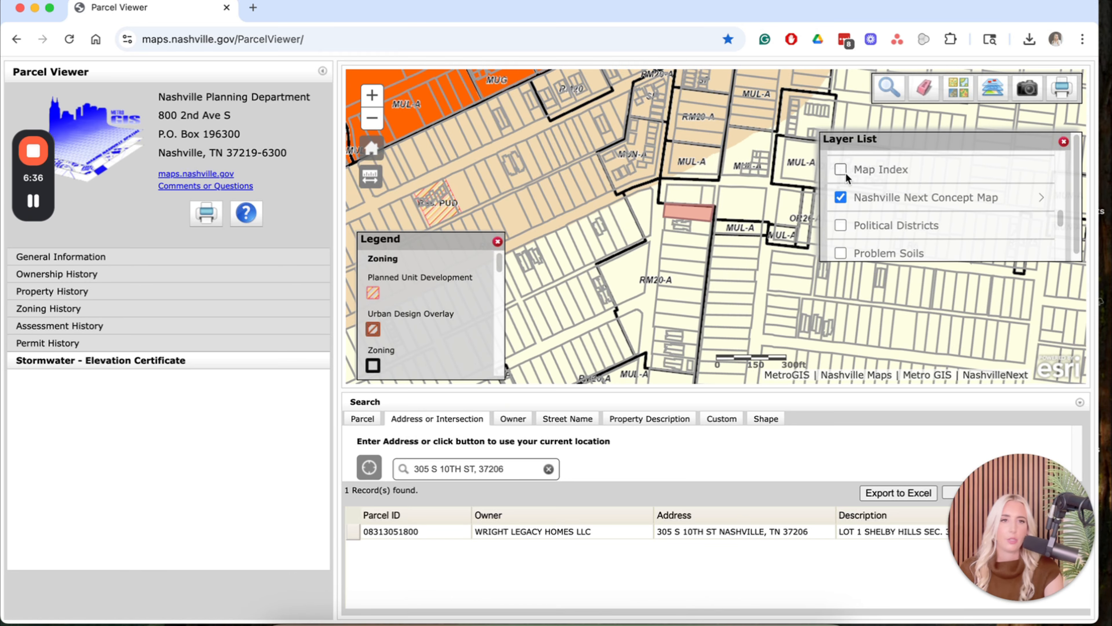
{"action": "left_click", "coordinate": [252, 9]}
Search Google for 'nashville next concept plan' in a second tab, then return to the Parcel Viewer.
{"action": "type", "text": "n"}
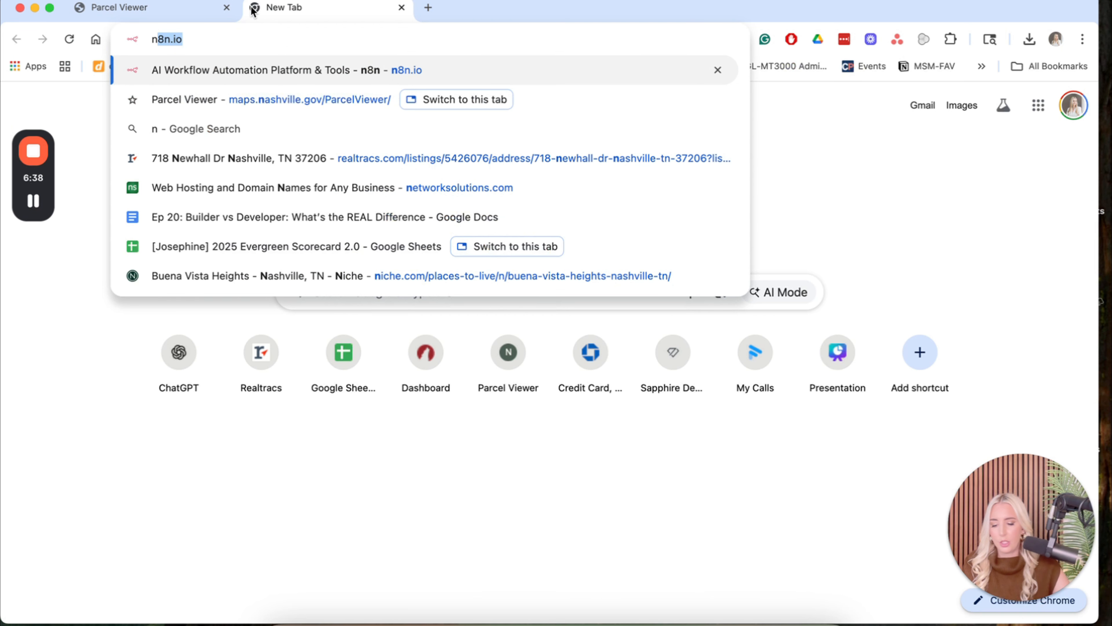
{"action": "type", "text": "ashville next conc"}
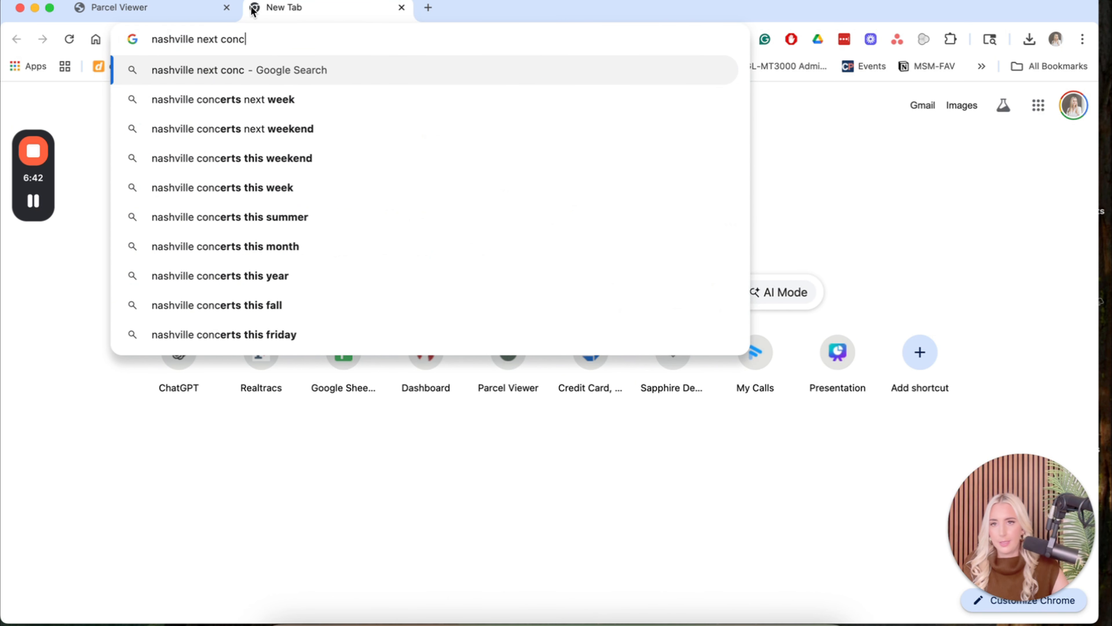
{"action": "type", "text": "ept plan"}
{"action": "key", "text": "Return"}
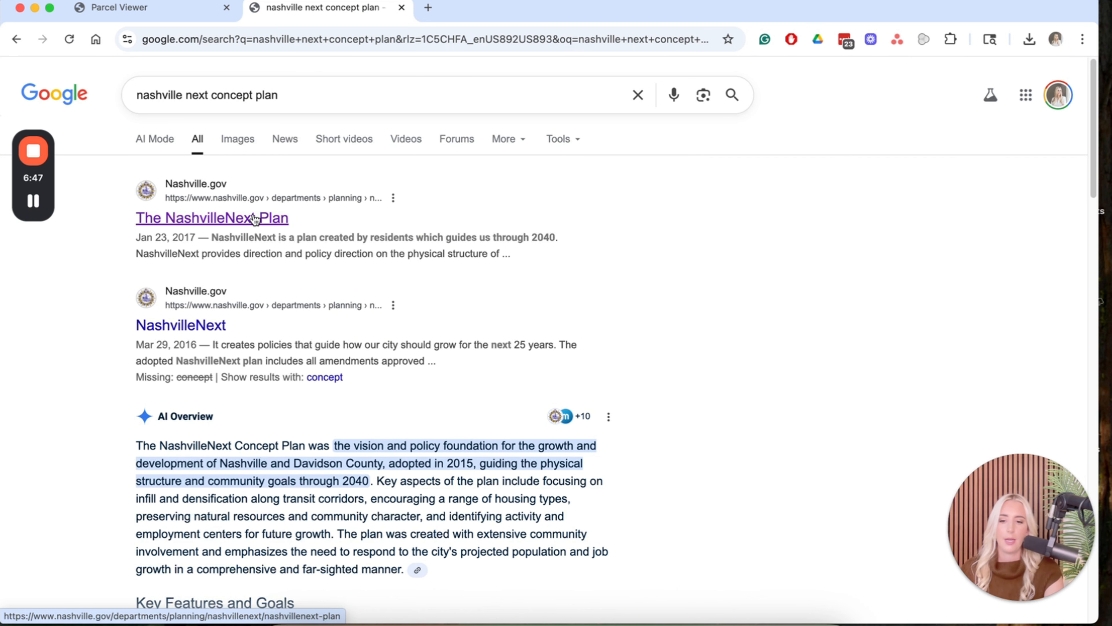
{"action": "left_click", "coordinate": [152, 17]}
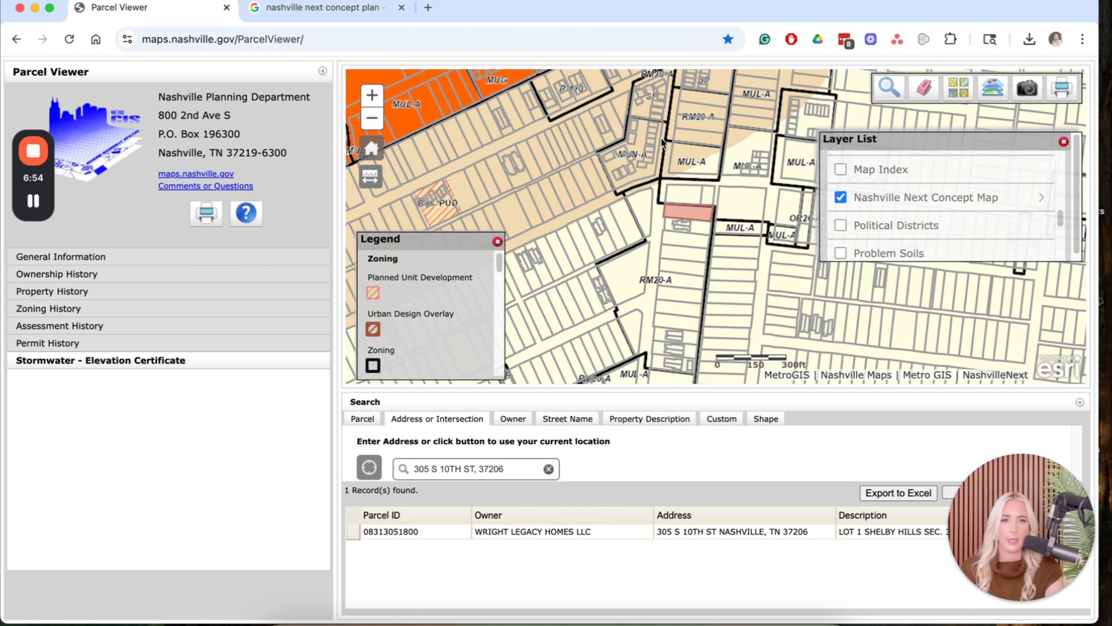
Turn off the Nashville Next Concept Map layer and briefly preview the Problem Soils and Slope layers.
{"action": "left_click", "coordinate": [840, 197]}
{"action": "scroll", "coordinate": [874, 226], "scroll_direction": "down", "scroll_amount": 2}
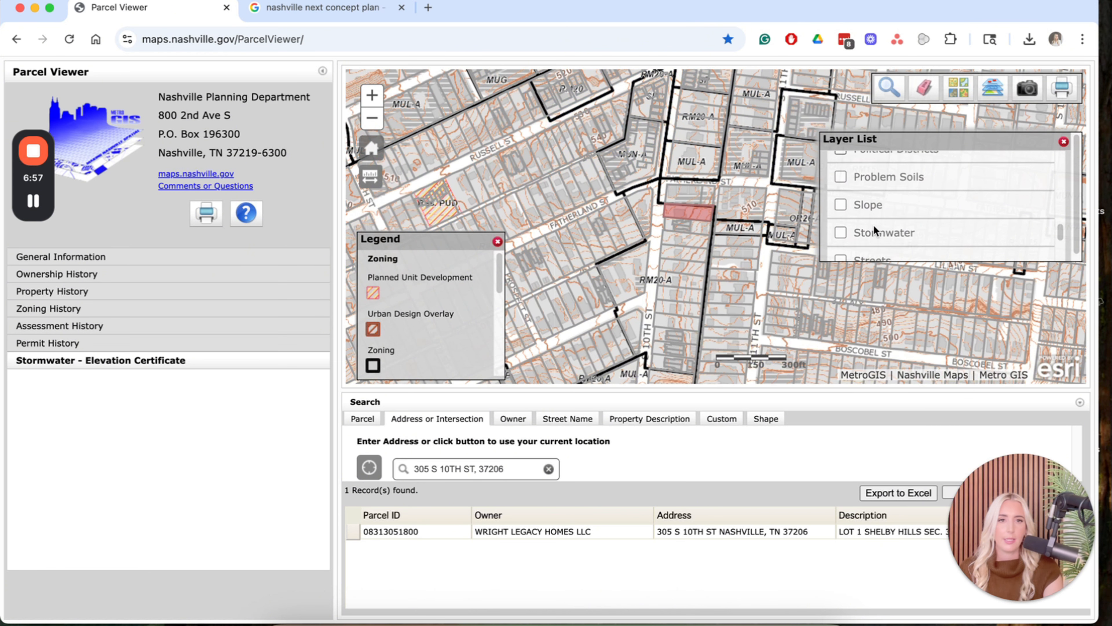
{"action": "left_click", "coordinate": [840, 179]}
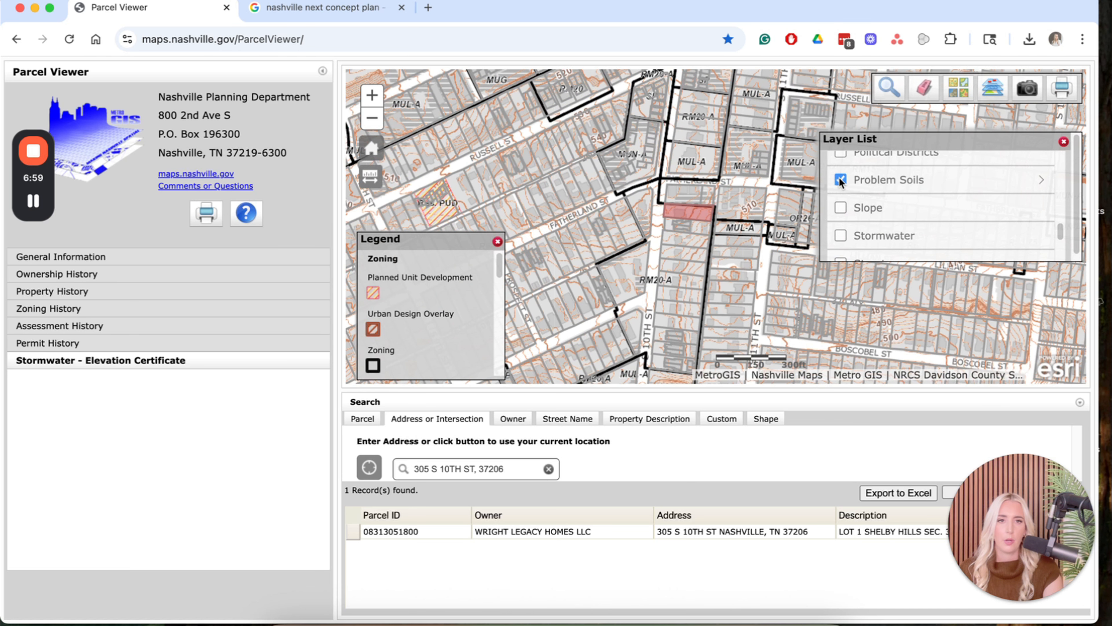
{"action": "left_click", "coordinate": [840, 179]}
{"action": "left_click", "coordinate": [841, 207]}
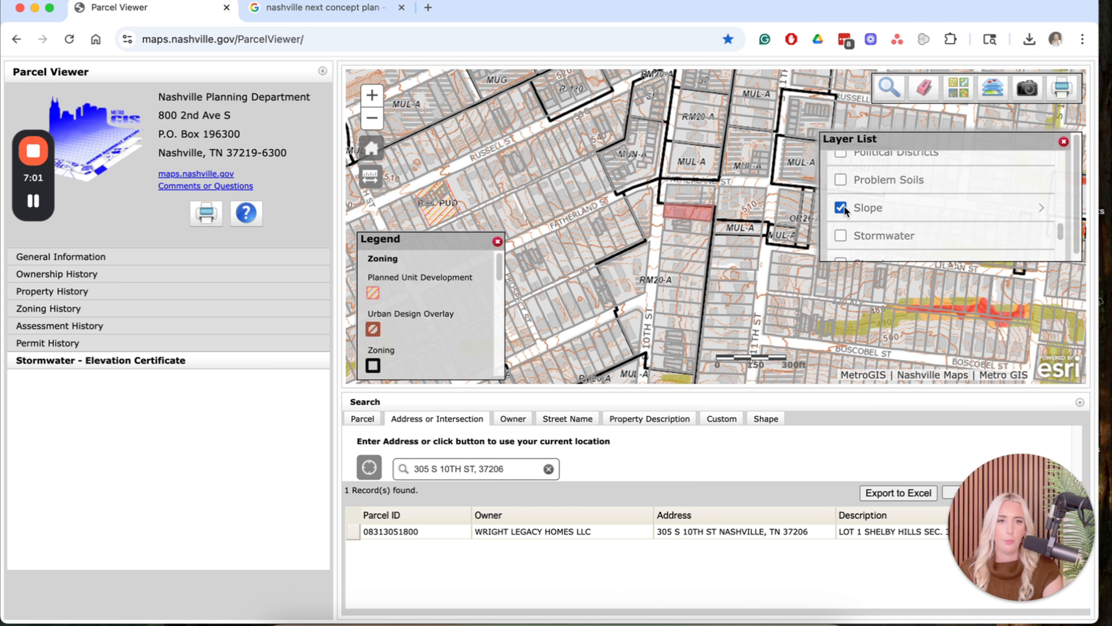
{"action": "left_click_drag", "start_coordinate": [842, 277], "coordinate": [756, 237]}
{"action": "left_click", "coordinate": [840, 207]}
Preview the Stormwater layer and its sublayers, then switch it off and turn on Water Features.
{"action": "left_click", "coordinate": [840, 235]}
{"action": "left_click", "coordinate": [372, 102]}
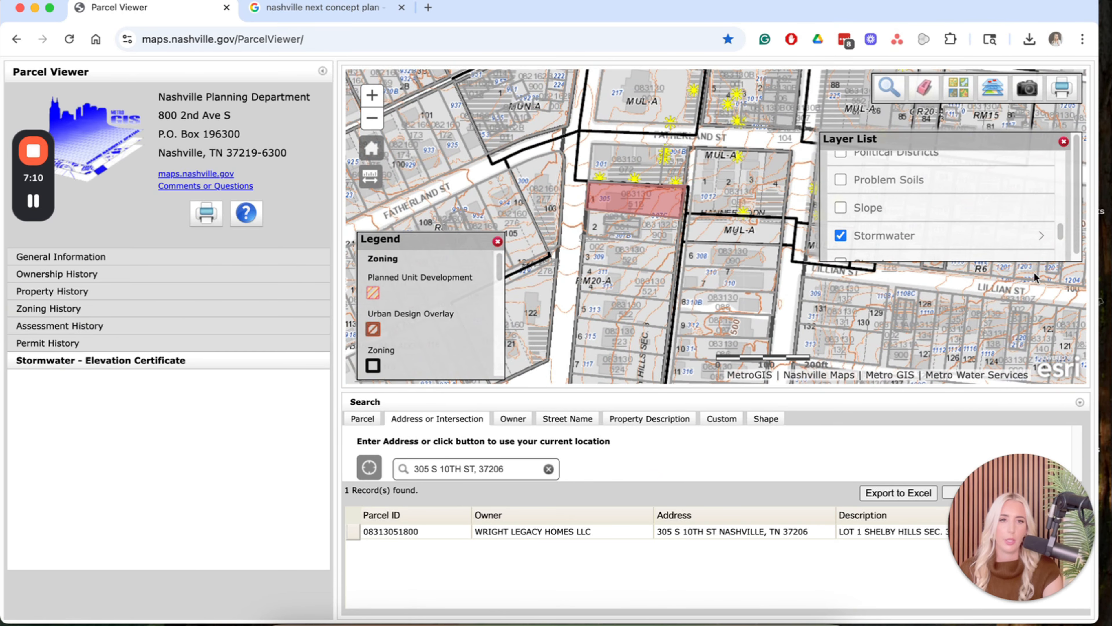
{"action": "left_click", "coordinate": [1038, 237]}
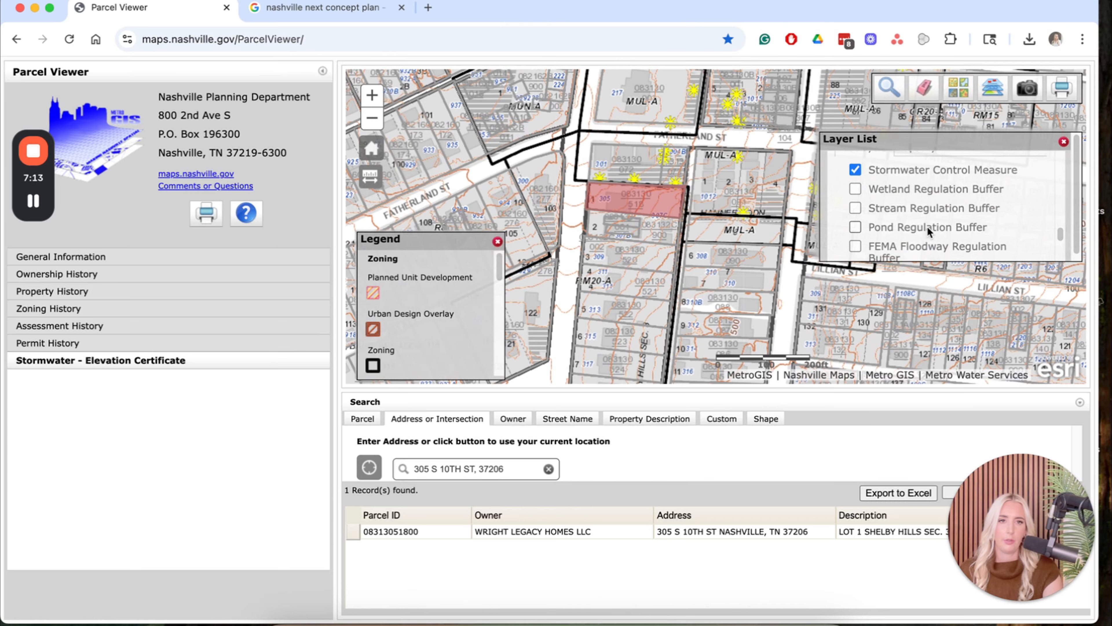
{"action": "scroll", "coordinate": [851, 204], "scroll_direction": "up", "scroll_amount": 2}
{"action": "scroll", "coordinate": [851, 192], "scroll_direction": "up", "scroll_amount": 1}
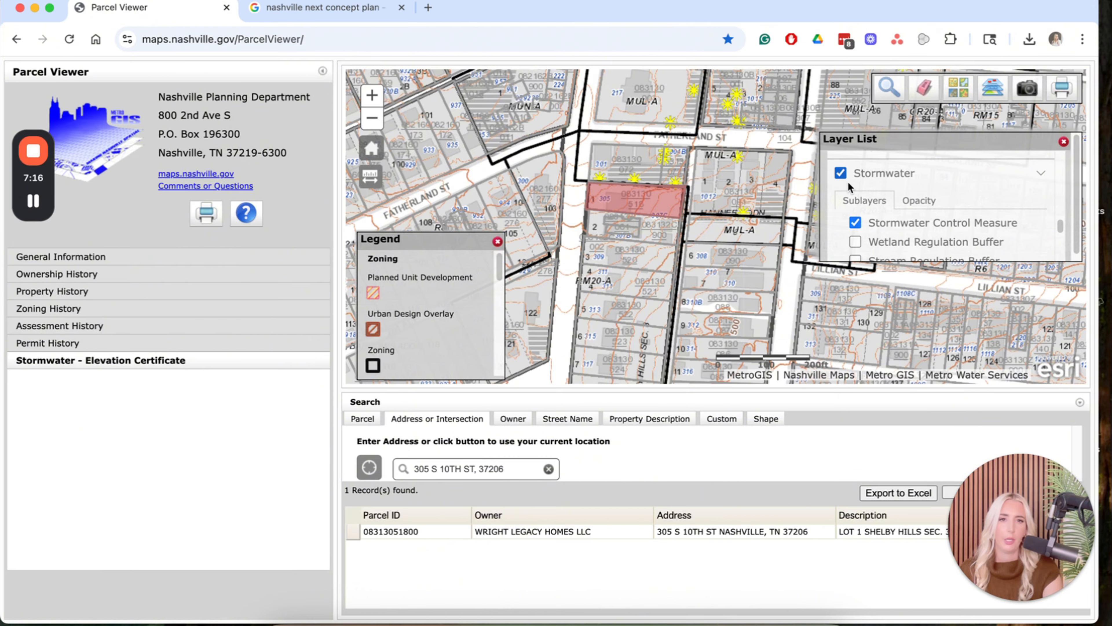
{"action": "left_click", "coordinate": [841, 174]}
{"action": "scroll", "coordinate": [889, 226], "scroll_direction": "down", "scroll_amount": 2}
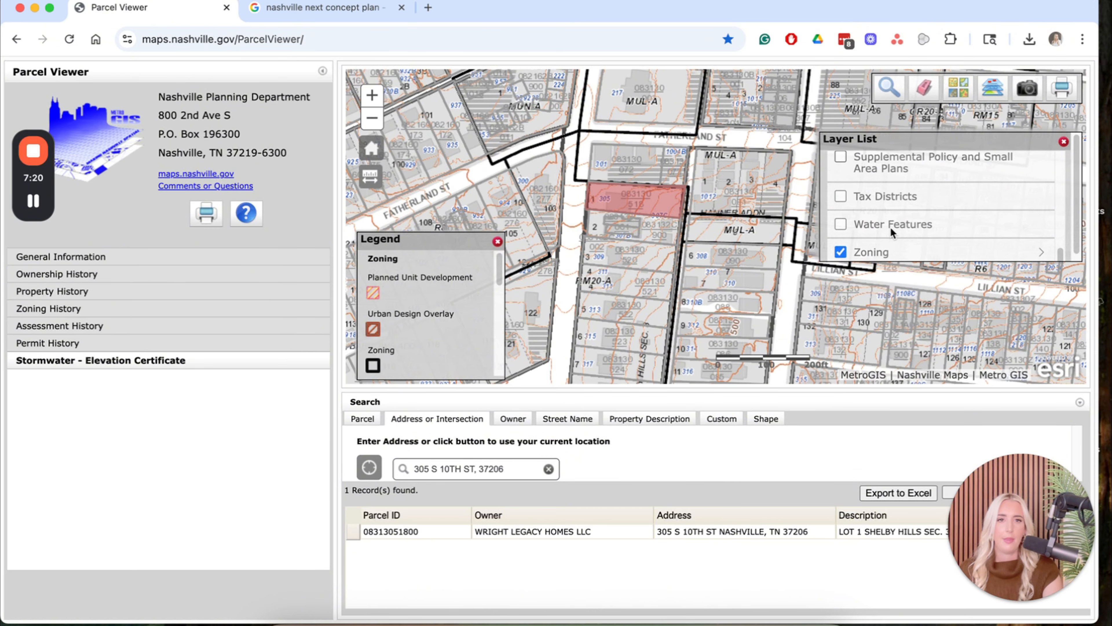
{"action": "left_click", "coordinate": [887, 222]}
Zoom out, hide the Contour Elevations lines, and pan across the wider city view.
{"action": "left_click", "coordinate": [371, 118]}
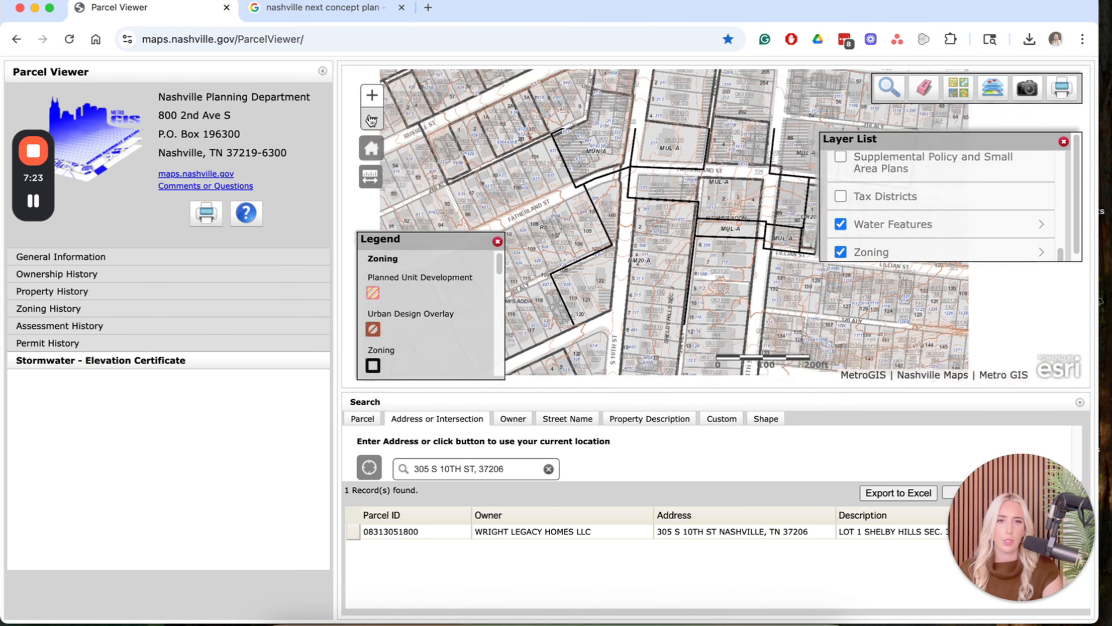
{"action": "left_click", "coordinate": [372, 118]}
{"action": "left_click_drag", "start_coordinate": [638, 280], "coordinate": [482, 144]}
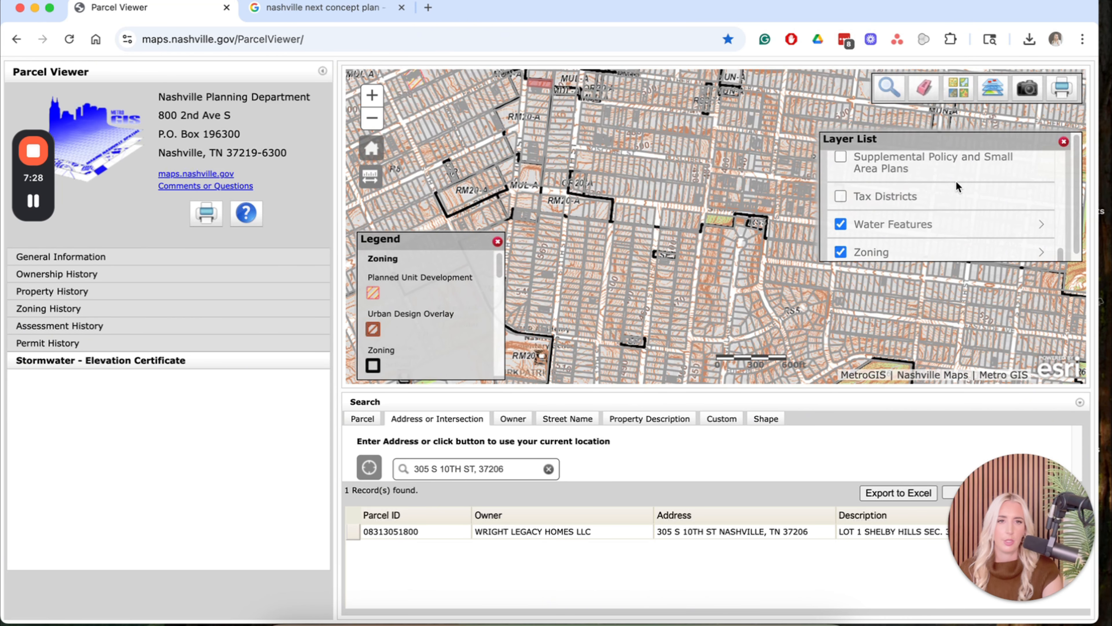
{"action": "scroll", "coordinate": [956, 180], "scroll_direction": "up", "scroll_amount": 10}
{"action": "scroll", "coordinate": [933, 200], "scroll_direction": "down", "scroll_amount": 3}
{"action": "left_click", "coordinate": [922, 196]}
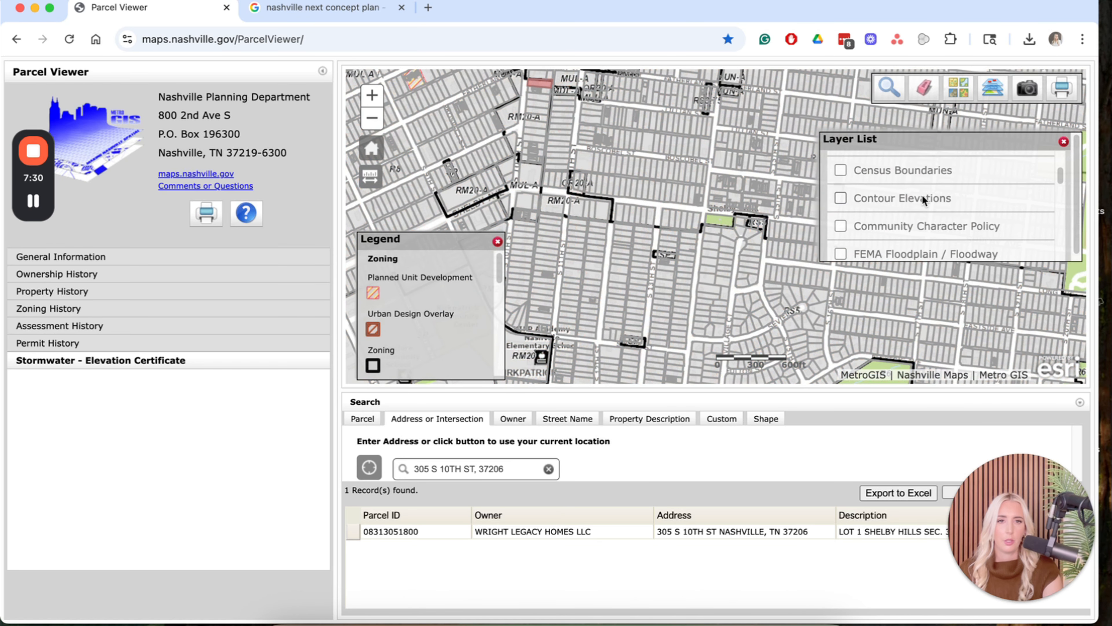
{"action": "left_click", "coordinate": [372, 117]}
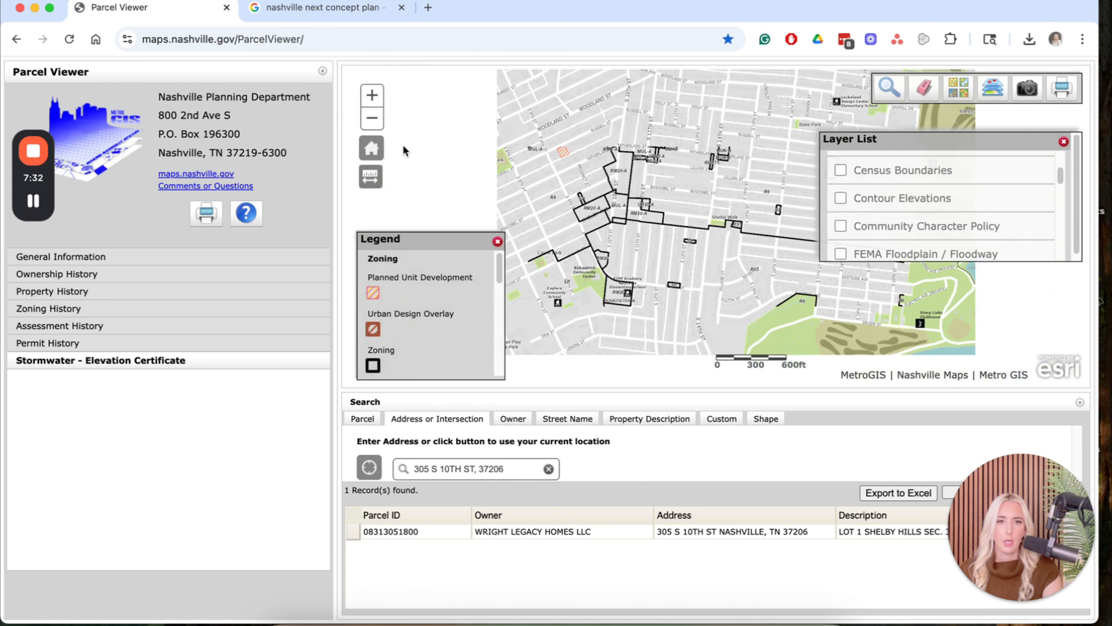
{"action": "left_click_drag", "start_coordinate": [584, 180], "coordinate": [682, 265]}
{"action": "key", "text": "Return"}
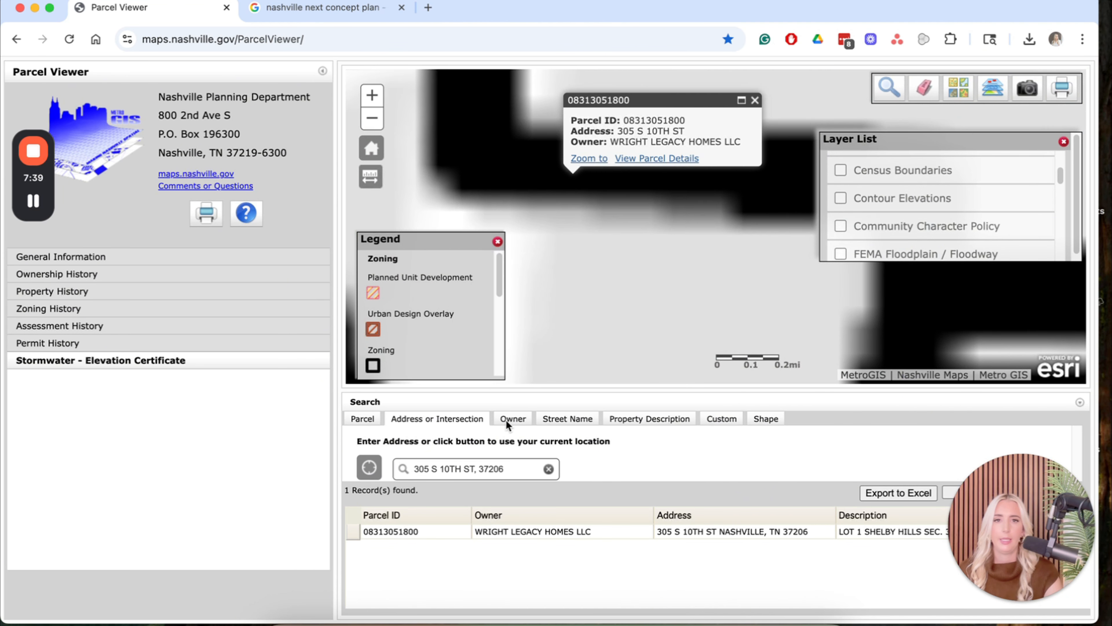
{"action": "left_click", "coordinate": [950, 204]}
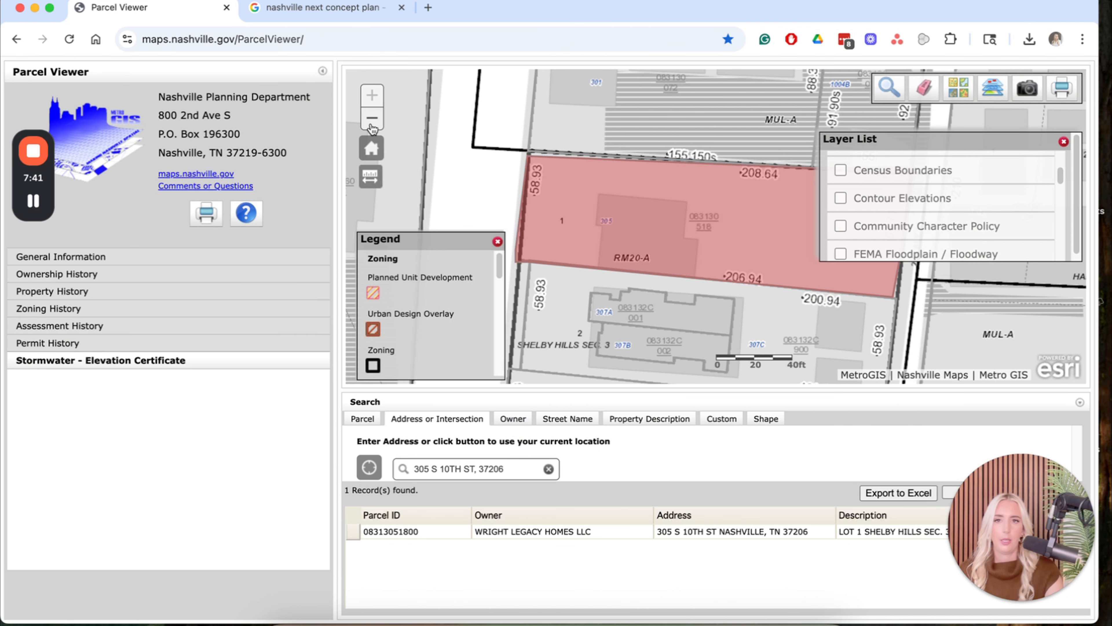
{"action": "left_click", "coordinate": [371, 118]}
{"action": "scroll", "coordinate": [957, 211], "scroll_direction": "down", "scroll_amount": 5}
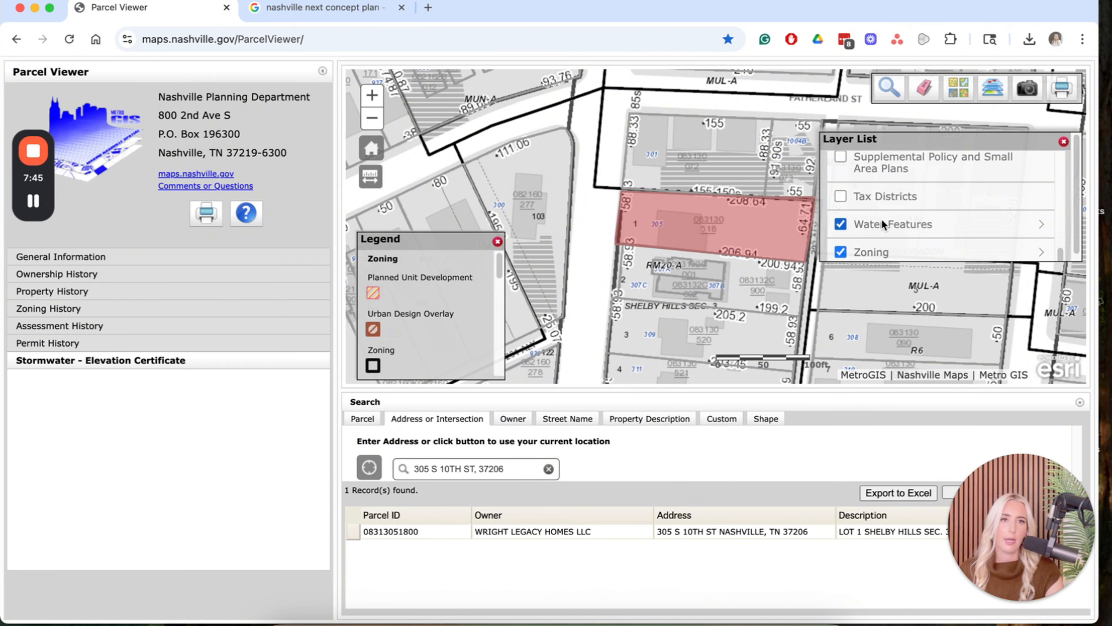
{"action": "left_click", "coordinate": [1064, 142]}
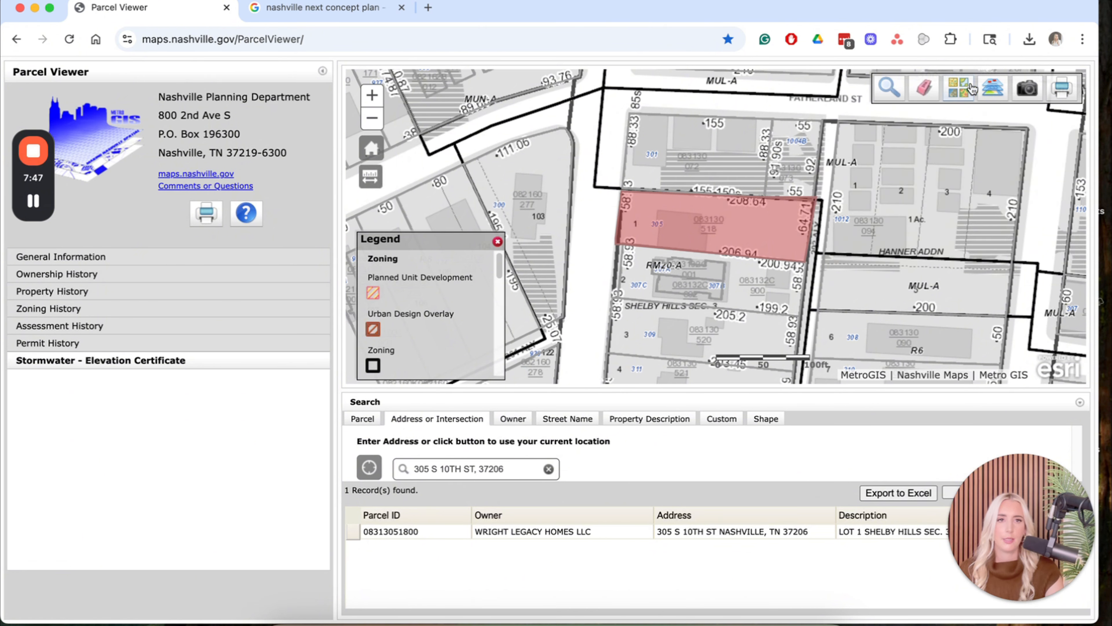
Switch the basemap to 2023 Aerial Imagery and pan so the parcel sits centred in view.
{"action": "left_click", "coordinate": [957, 88]}
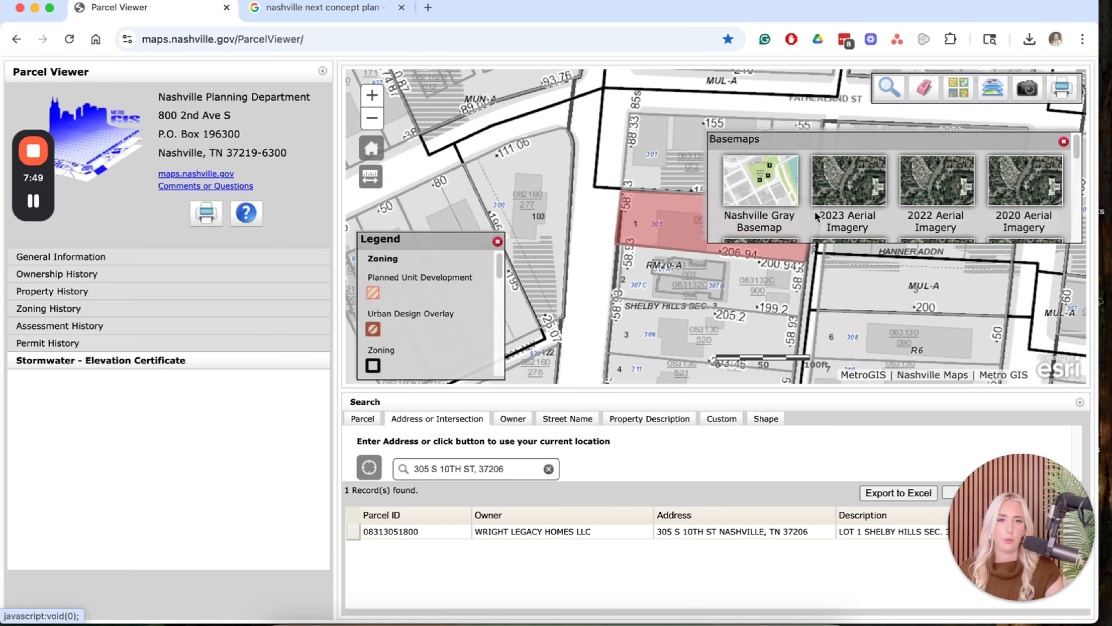
{"action": "left_click", "coordinate": [850, 189]}
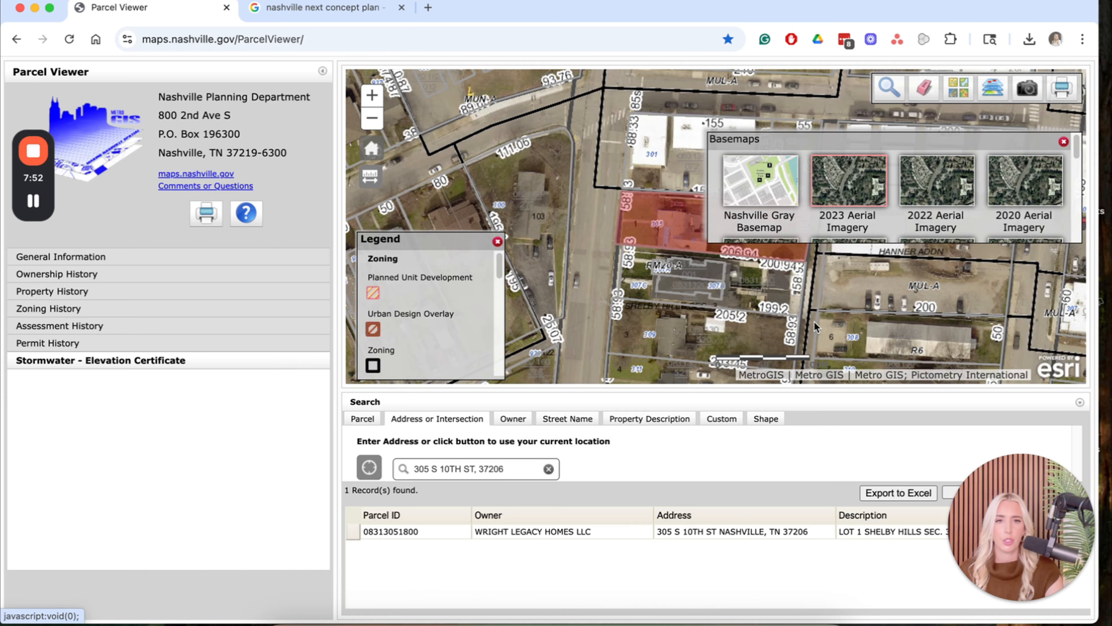
{"action": "left_click_drag", "start_coordinate": [770, 287], "coordinate": [649, 273]}
{"action": "left_click_drag", "start_coordinate": [466, 183], "coordinate": [449, 165]}
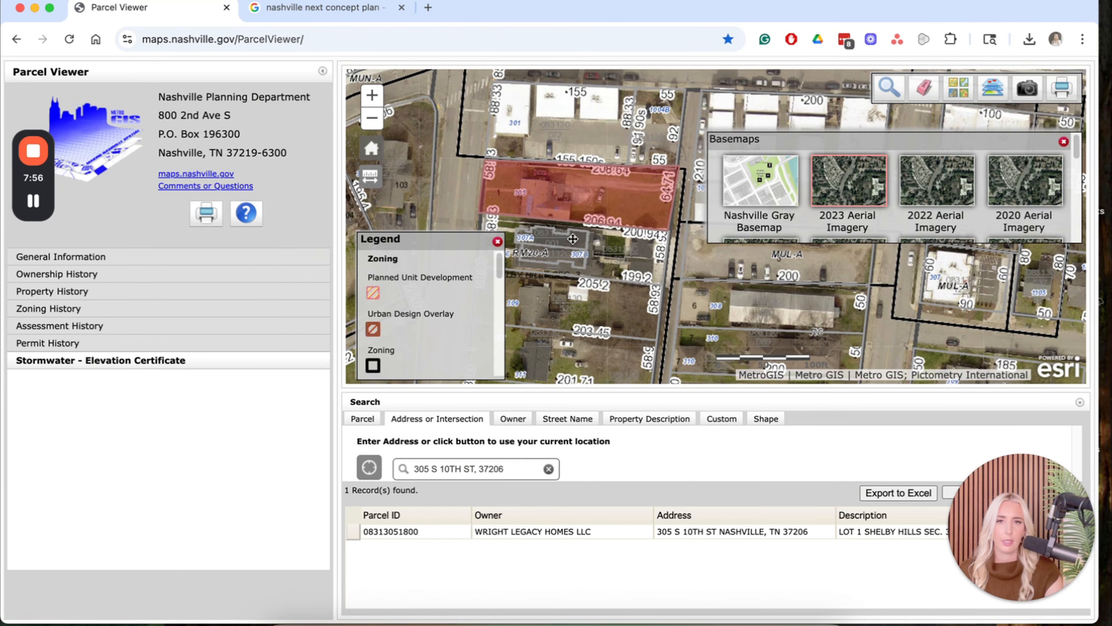
{"action": "left_click_drag", "start_coordinate": [572, 238], "coordinate": [572, 232]}
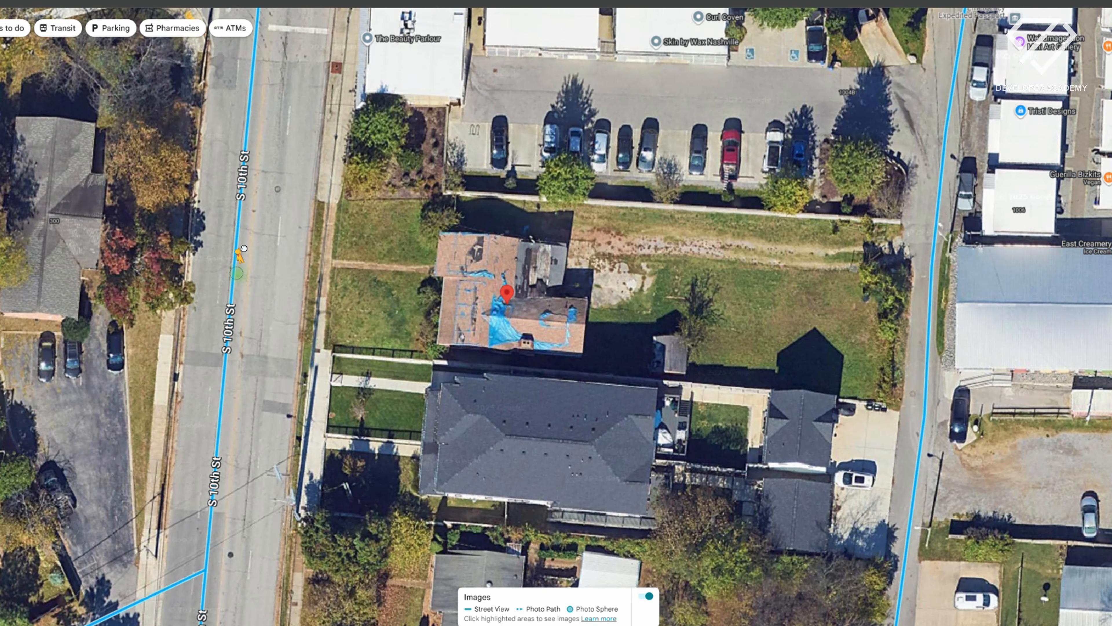
Drop into Street View on S 10th St, look both ways along the street, and step forward.
{"action": "left_click_drag", "start_coordinate": [244, 249], "coordinate": [243, 248]}
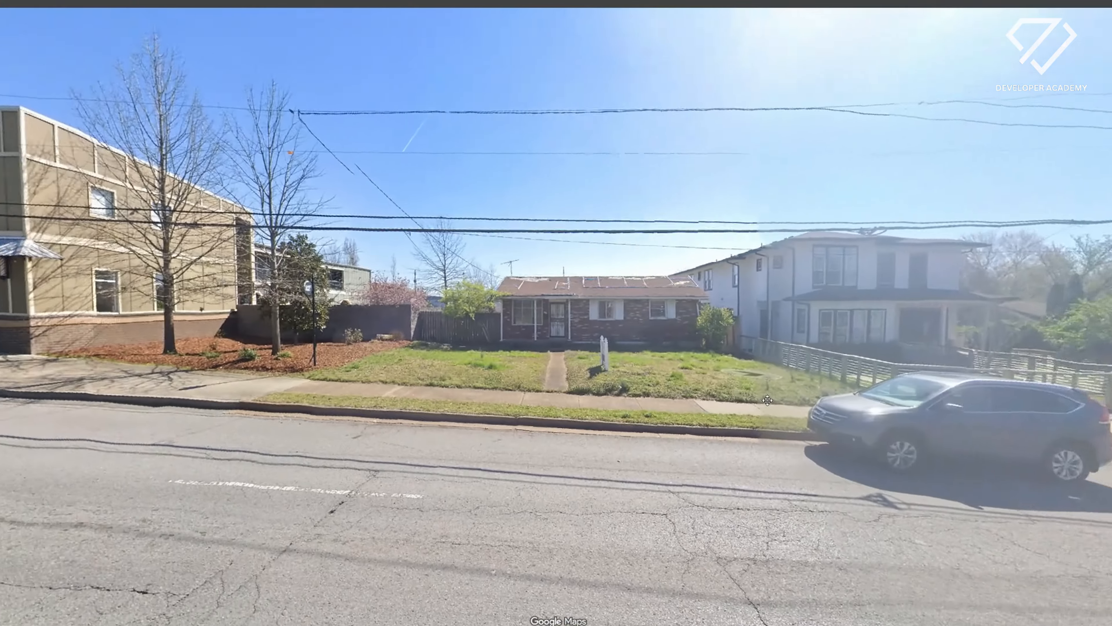
{"action": "left_click_drag", "start_coordinate": [767, 399], "coordinate": [976, 403]}
{"action": "left_click_drag", "start_coordinate": [99, 404], "coordinate": [771, 403]}
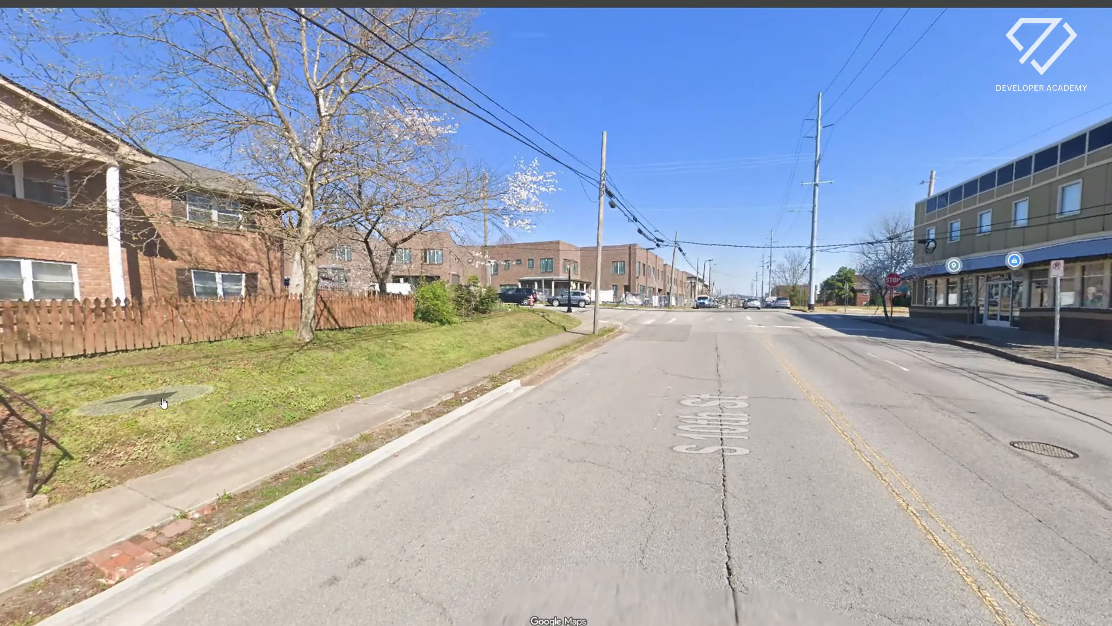
{"action": "left_click_drag", "start_coordinate": [164, 402], "coordinate": [720, 402]}
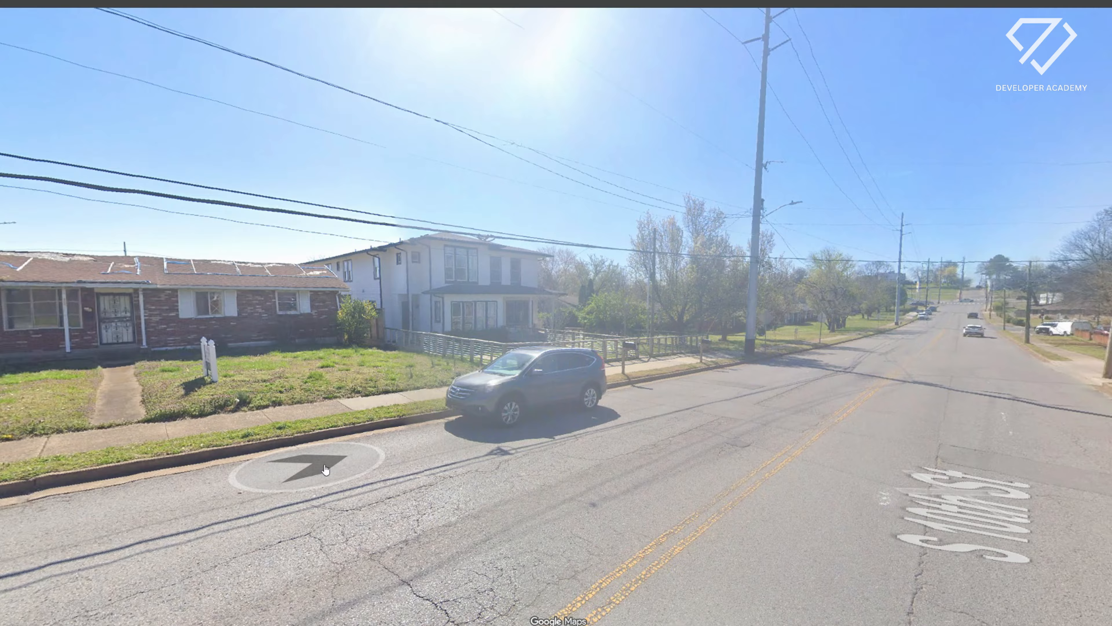
{"action": "left_click", "coordinate": [324, 470]}
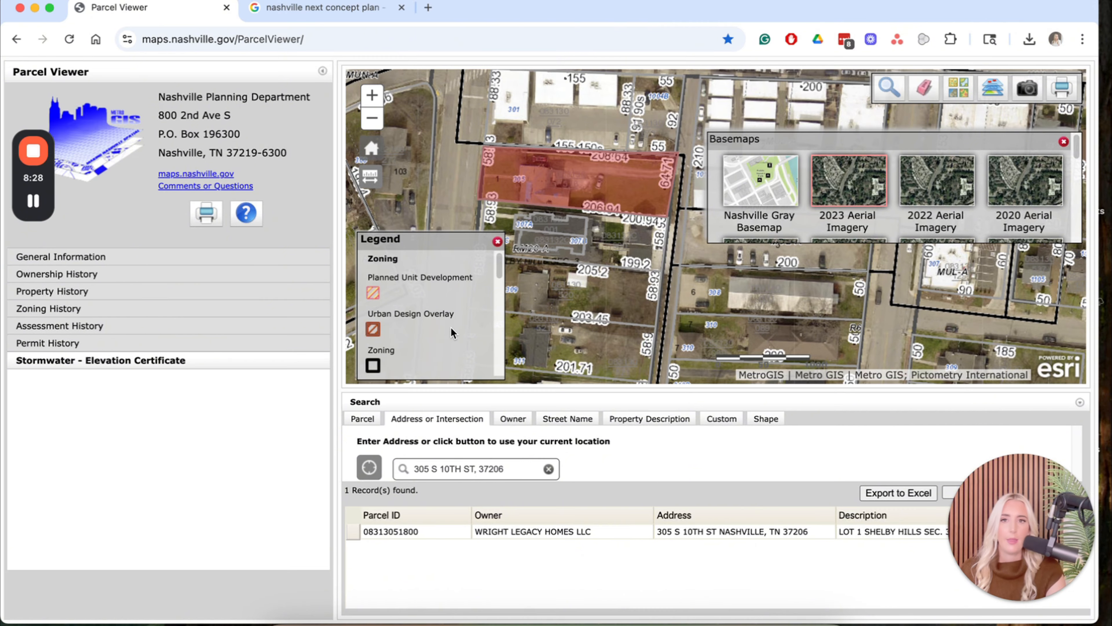
Scroll through the Legend, then turn on the Community Character Policy layer in the Layer List.
{"action": "scroll", "coordinate": [424, 288], "scroll_direction": "down", "scroll_amount": 3}
{"action": "scroll", "coordinate": [424, 289], "scroll_direction": "down", "scroll_amount": 5}
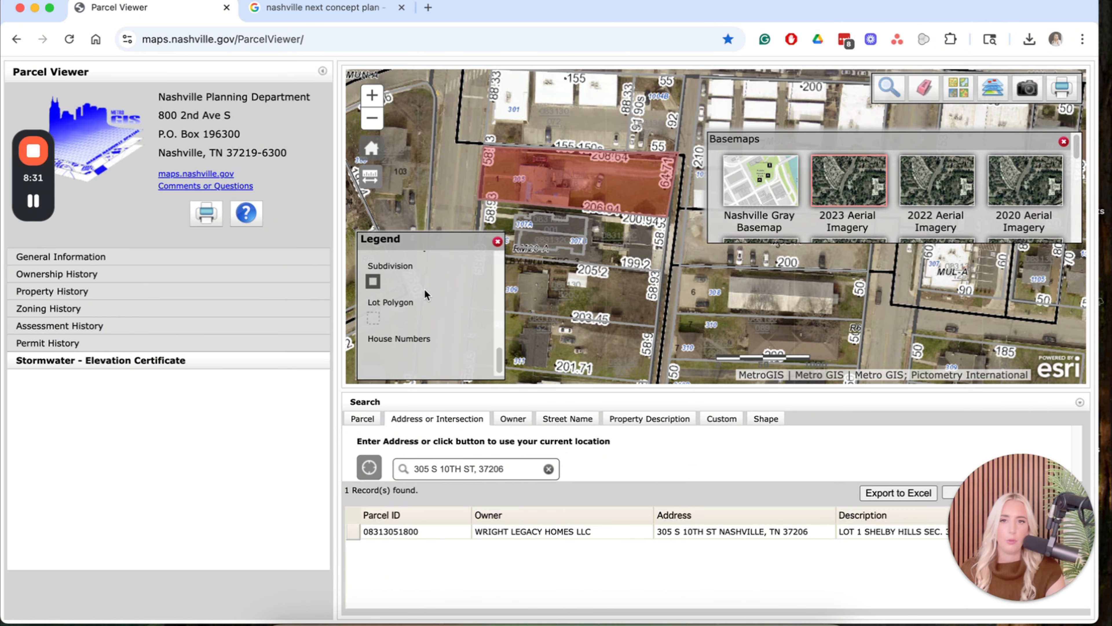
{"action": "scroll", "coordinate": [423, 289], "scroll_direction": "up", "scroll_amount": 2}
{"action": "scroll", "coordinate": [424, 288], "scroll_direction": "up", "scroll_amount": 5}
{"action": "scroll", "coordinate": [434, 307], "scroll_direction": "down", "scroll_amount": 6}
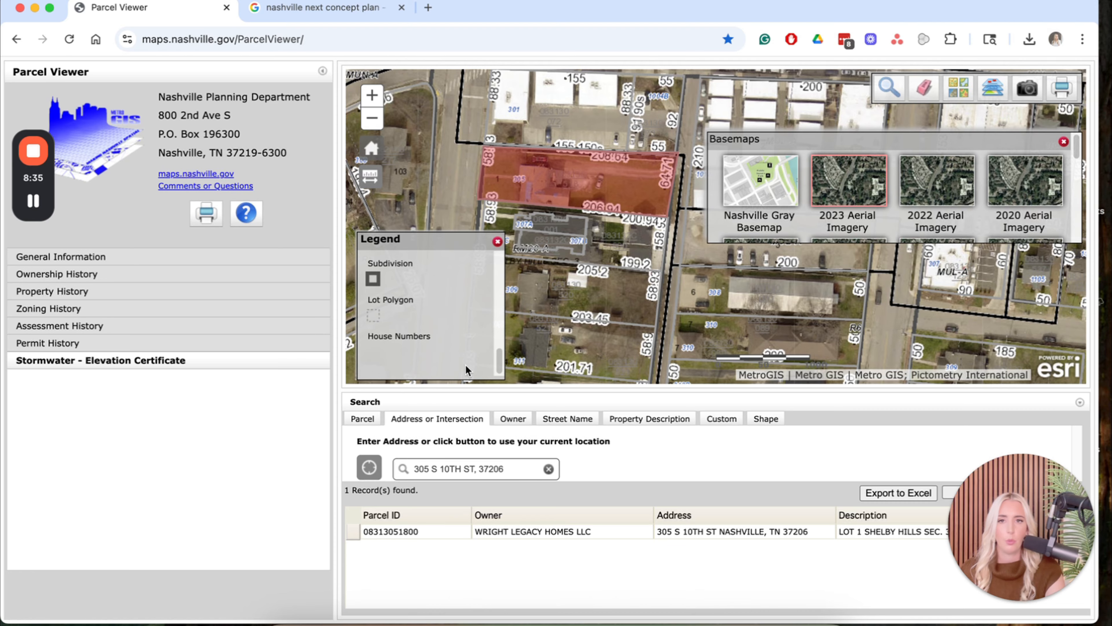
{"action": "left_click", "coordinate": [991, 95]}
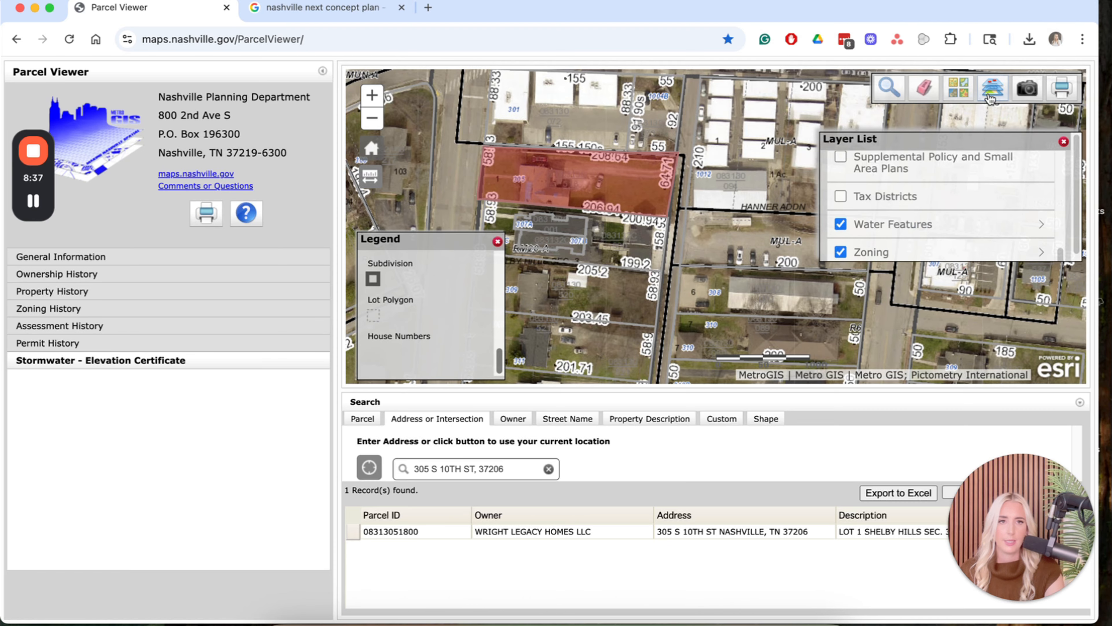
{"action": "scroll", "coordinate": [917, 239], "scroll_direction": "up", "scroll_amount": 10}
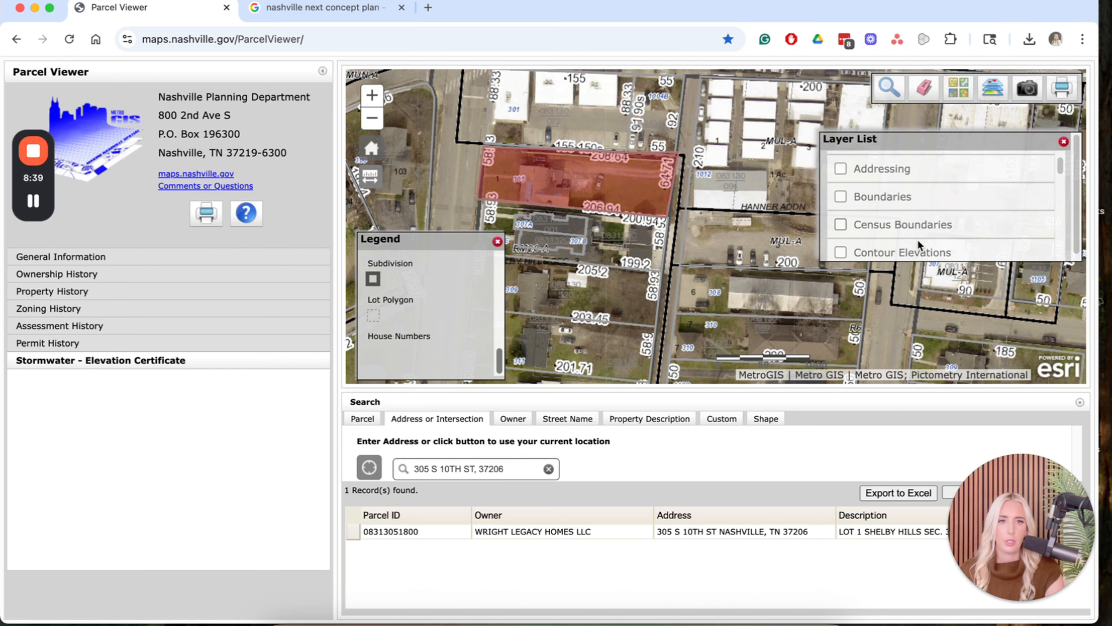
{"action": "scroll", "coordinate": [917, 240], "scroll_direction": "down", "scroll_amount": 1}
{"action": "left_click", "coordinate": [916, 240]}
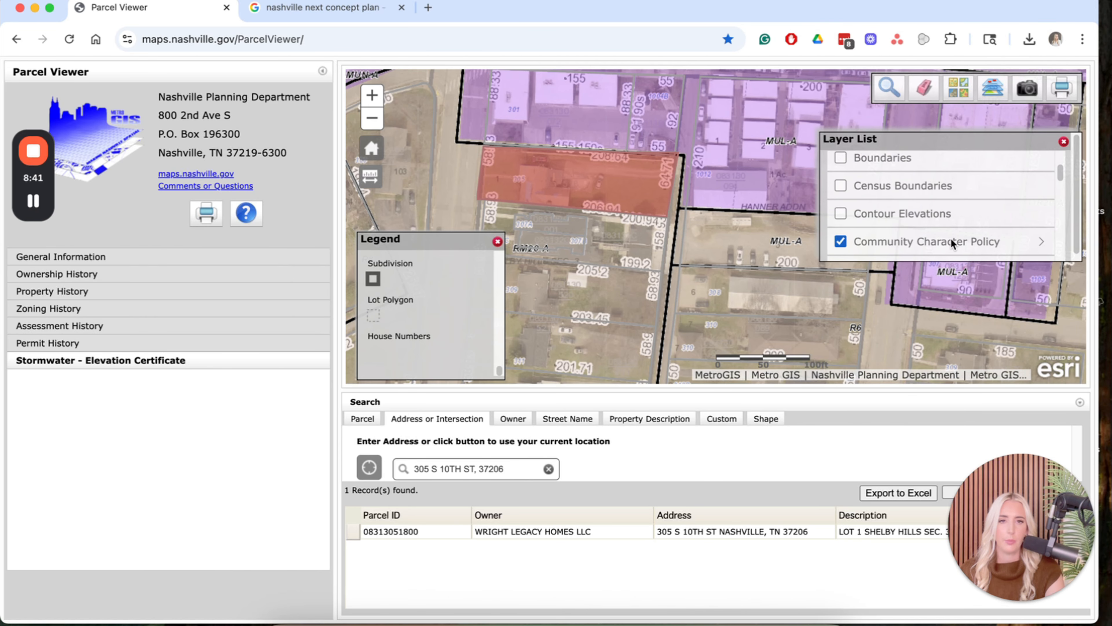
Review the Community Character Policy legend entries, including the T4 and T6 policy categories.
{"action": "left_click_drag", "start_coordinate": [674, 224], "coordinate": [721, 271]}
{"action": "scroll", "coordinate": [448, 342], "scroll_direction": "down", "scroll_amount": 1}
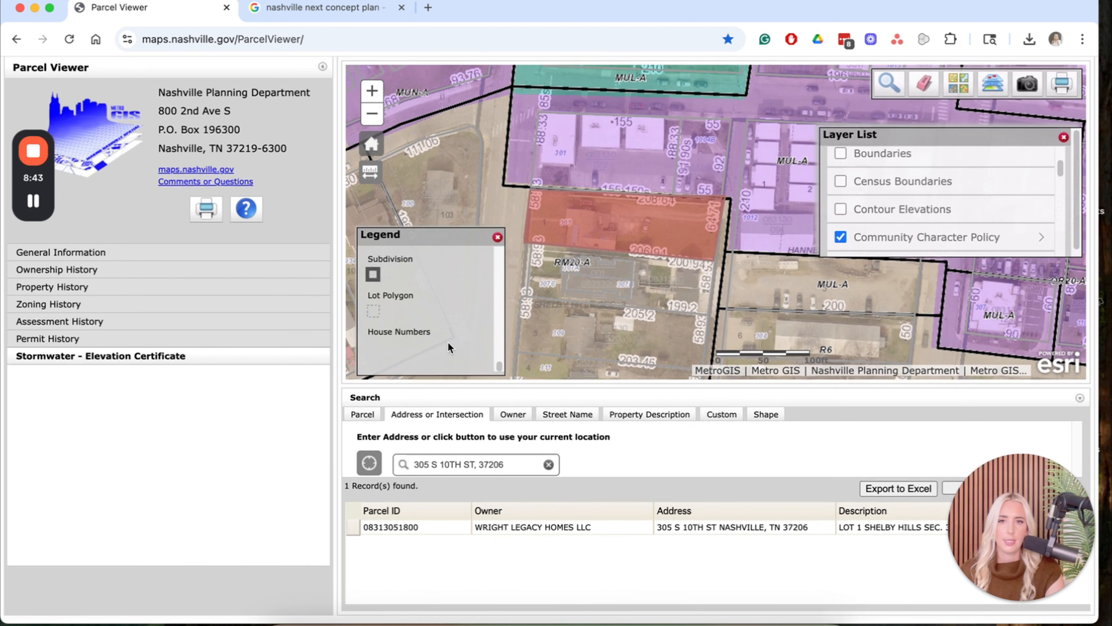
{"action": "scroll", "coordinate": [448, 343], "scroll_direction": "up", "scroll_amount": 8}
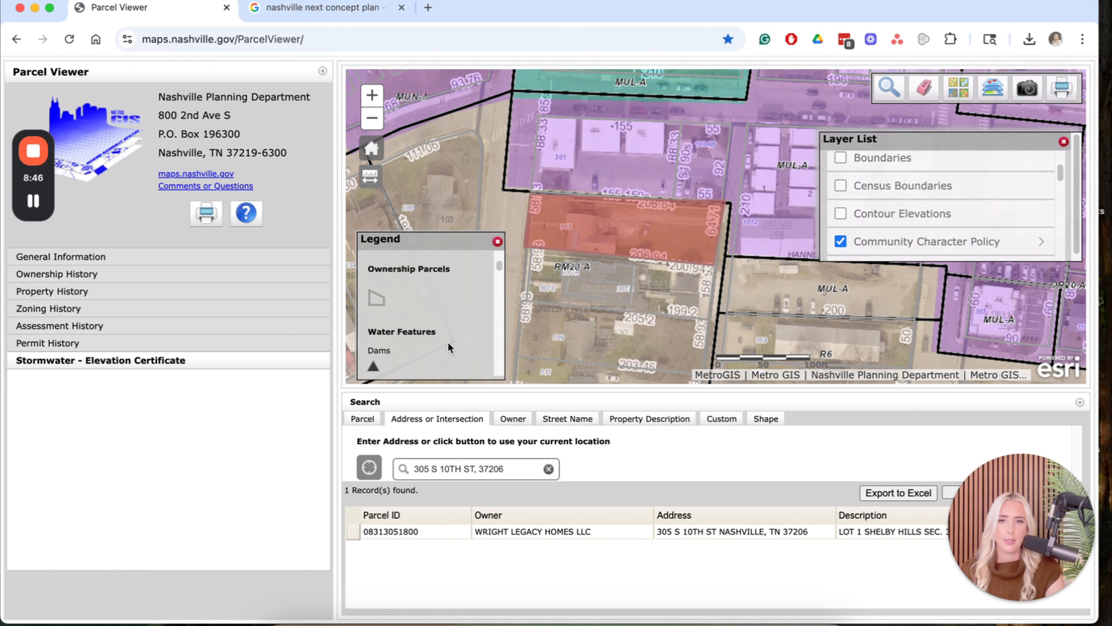
{"action": "scroll", "coordinate": [448, 344], "scroll_direction": "down", "scroll_amount": 10}
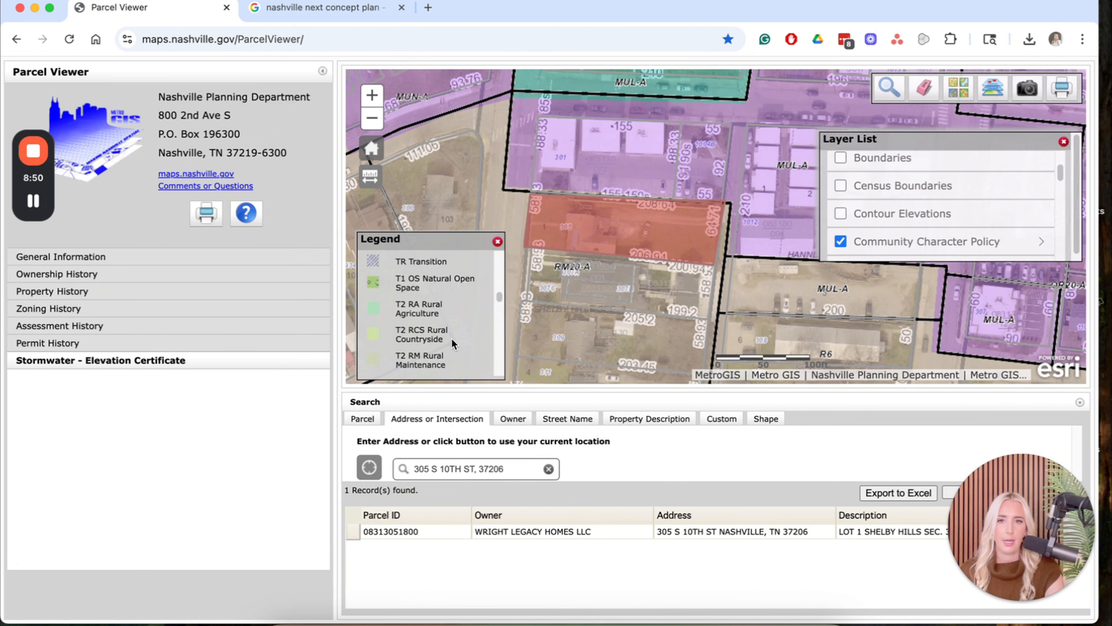
{"action": "scroll", "coordinate": [451, 337], "scroll_direction": "up", "scroll_amount": 1}
{"action": "scroll", "coordinate": [443, 302], "scroll_direction": "down", "scroll_amount": 5}
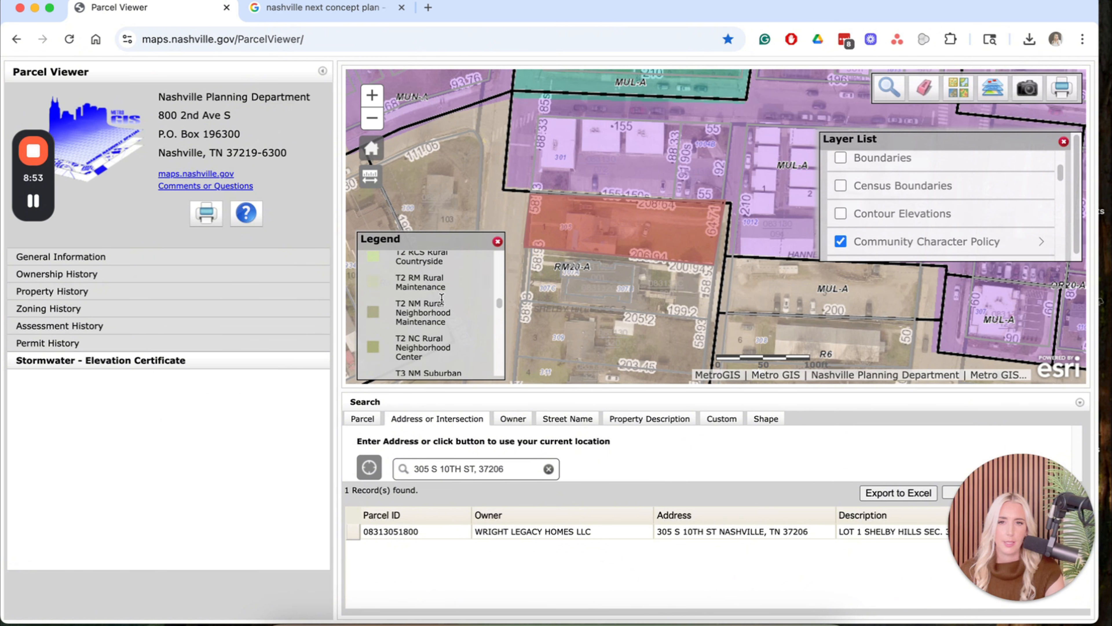
{"action": "scroll", "coordinate": [442, 302], "scroll_direction": "down", "scroll_amount": 5}
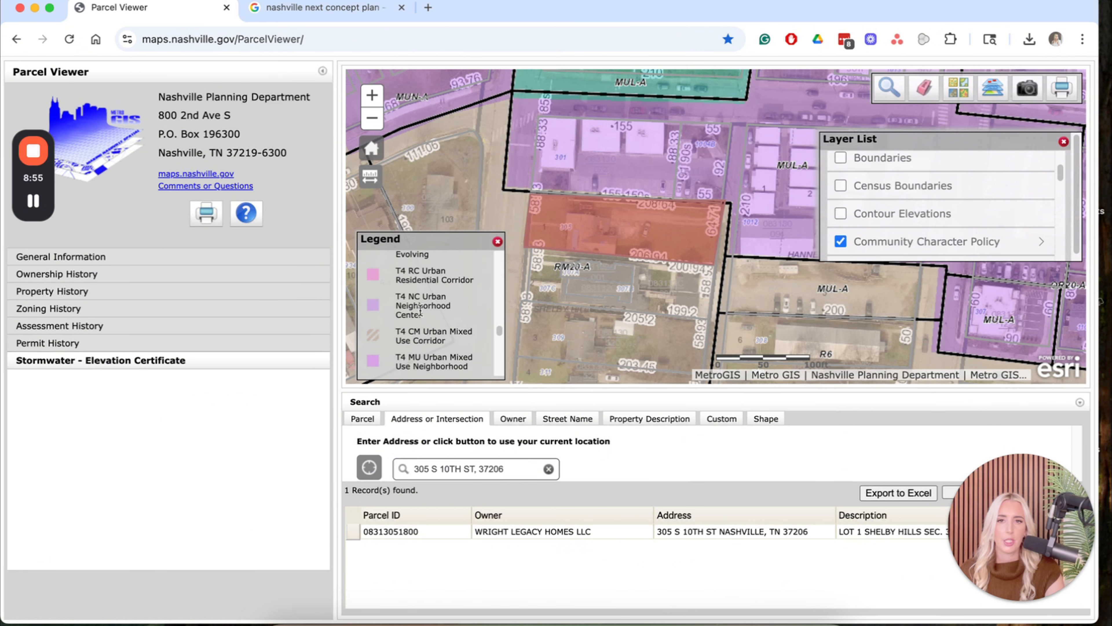
{"action": "left_click_drag", "start_coordinate": [397, 297], "coordinate": [423, 296]}
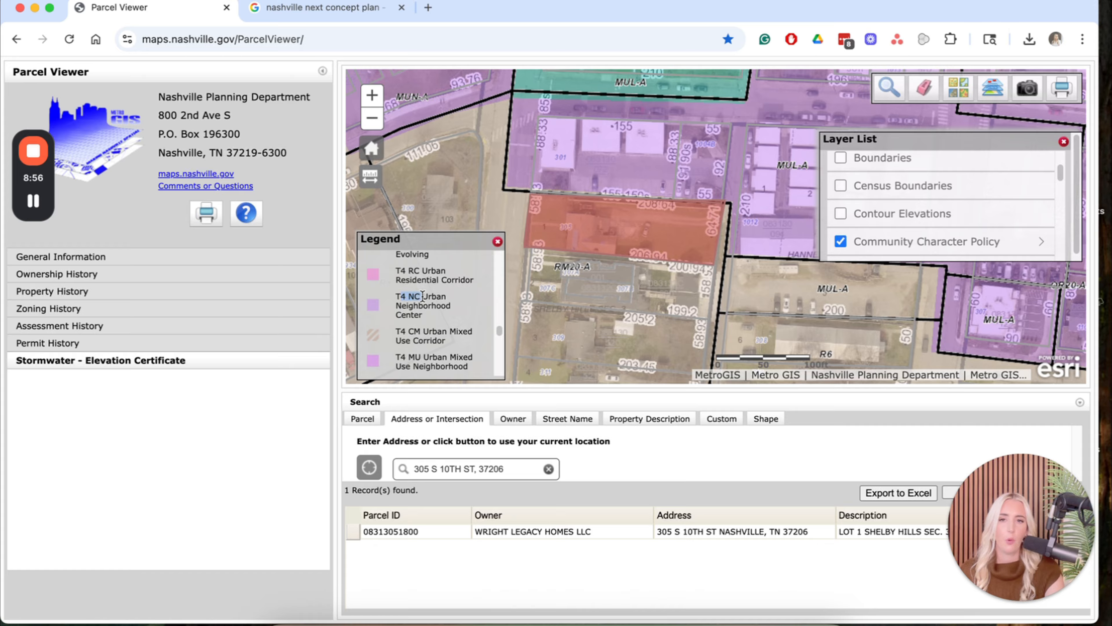
{"action": "left_click", "coordinate": [411, 310]}
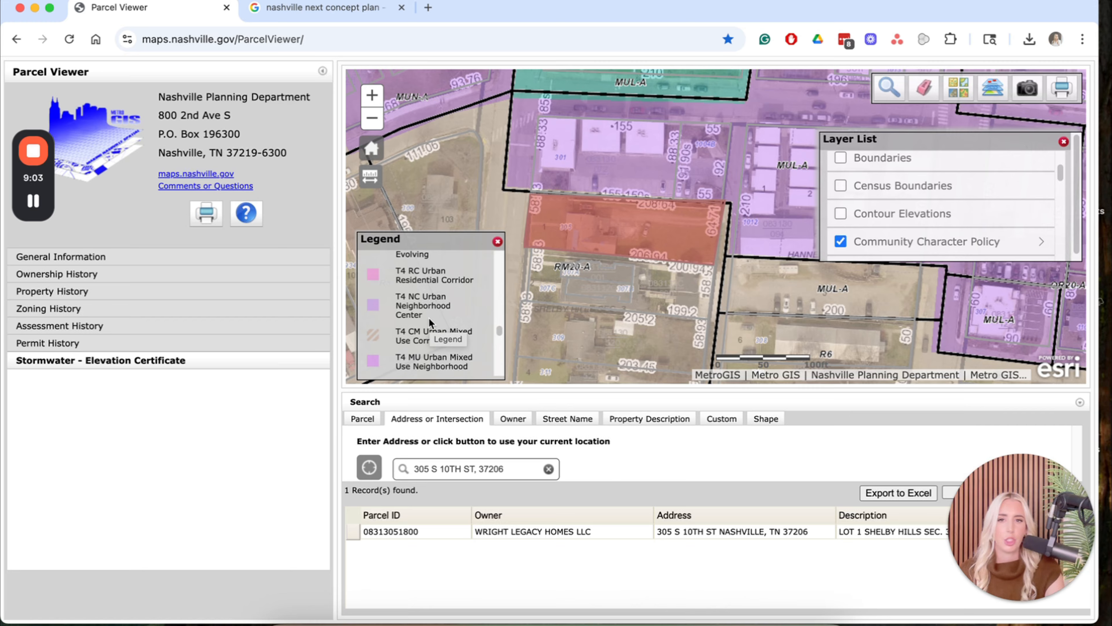
{"action": "scroll", "coordinate": [429, 320], "scroll_direction": "down", "scroll_amount": 5}
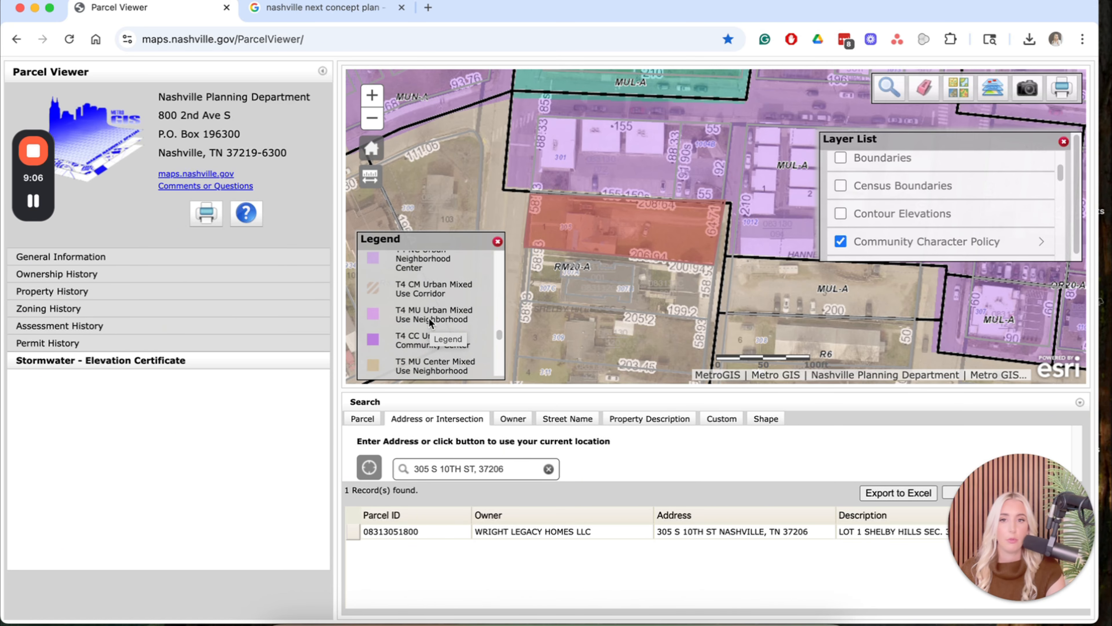
{"action": "scroll", "coordinate": [436, 351], "scroll_direction": "down", "scroll_amount": 2}
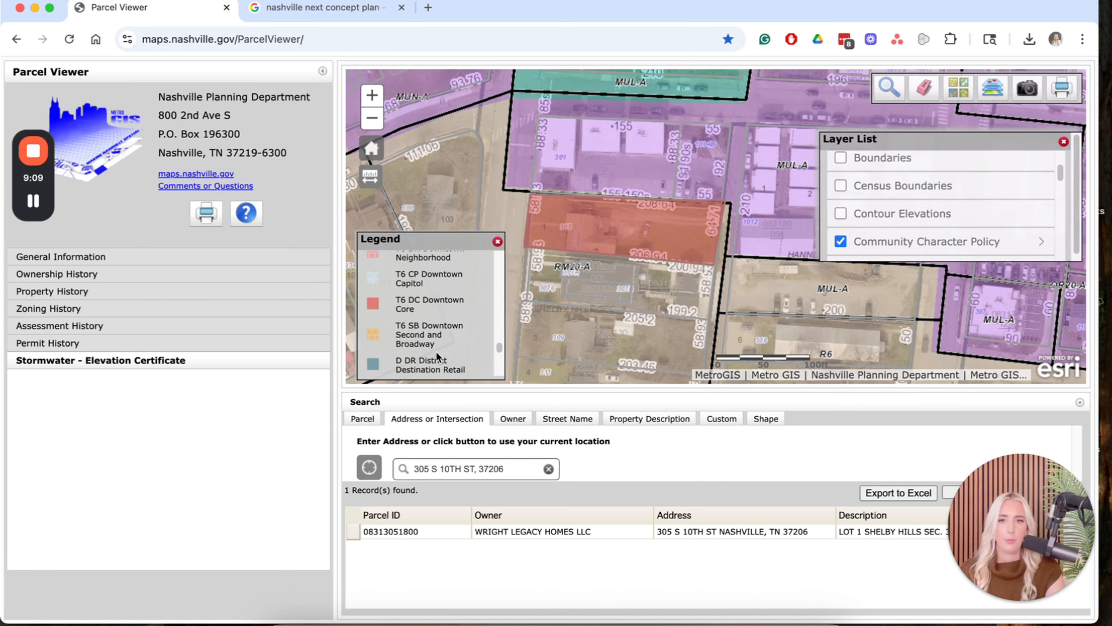
{"action": "scroll", "coordinate": [433, 323], "scroll_direction": "down", "scroll_amount": 3}
{"action": "scroll", "coordinate": [432, 323], "scroll_direction": "down", "scroll_amount": 8}
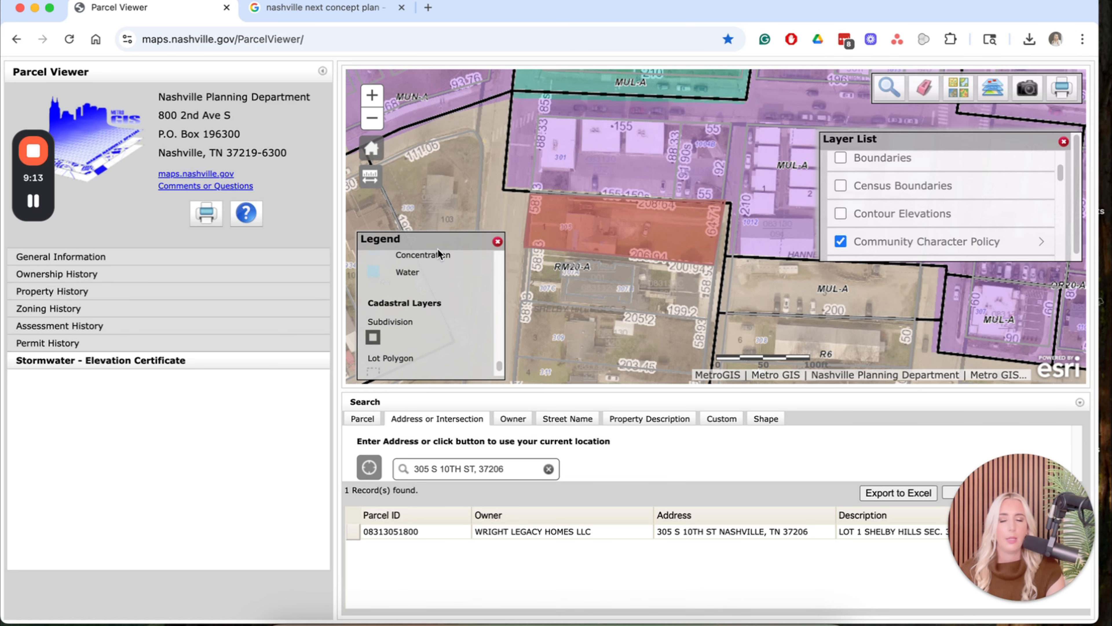
Turn off Community Character Policy and switch to the Nashville Gray Basemap.
{"action": "left_click", "coordinate": [840, 241]}
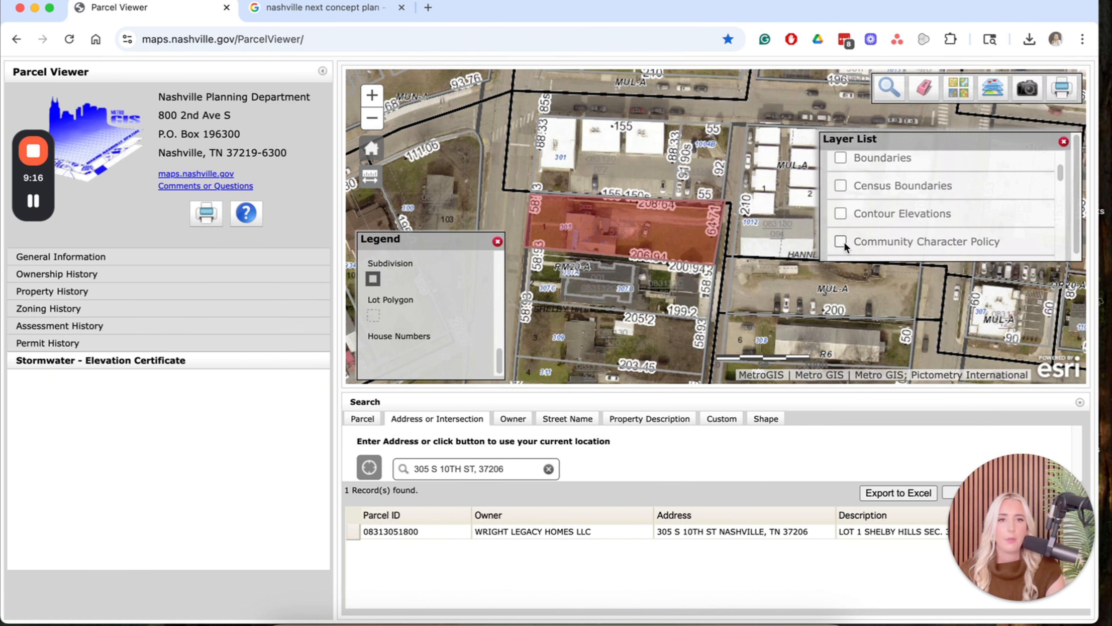
{"action": "left_click", "coordinate": [958, 88]}
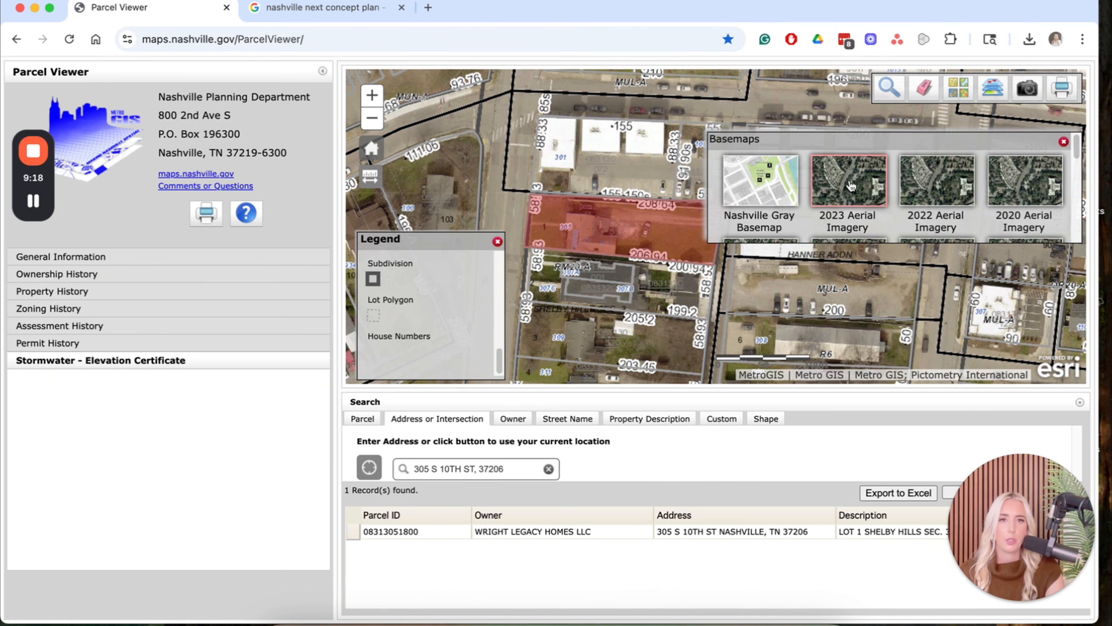
{"action": "left_click", "coordinate": [767, 188]}
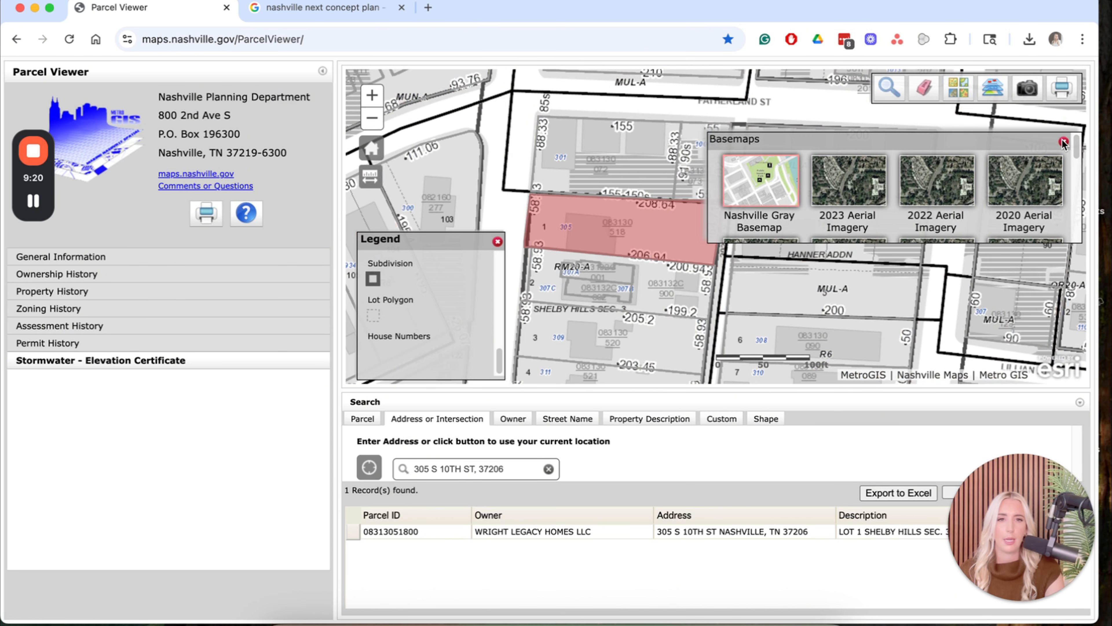
{"action": "left_click", "coordinate": [1064, 142]}
Start a Distance measurement with units set to Feet.
{"action": "left_click", "coordinate": [370, 177]}
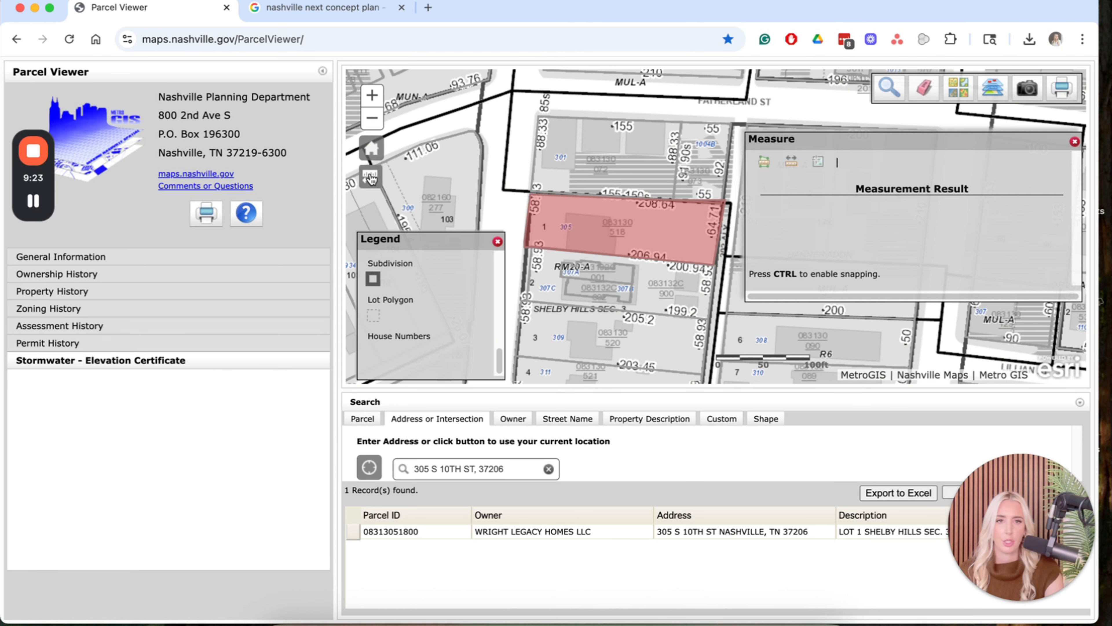
{"action": "left_click", "coordinate": [792, 162]}
{"action": "left_click", "coordinate": [873, 162]}
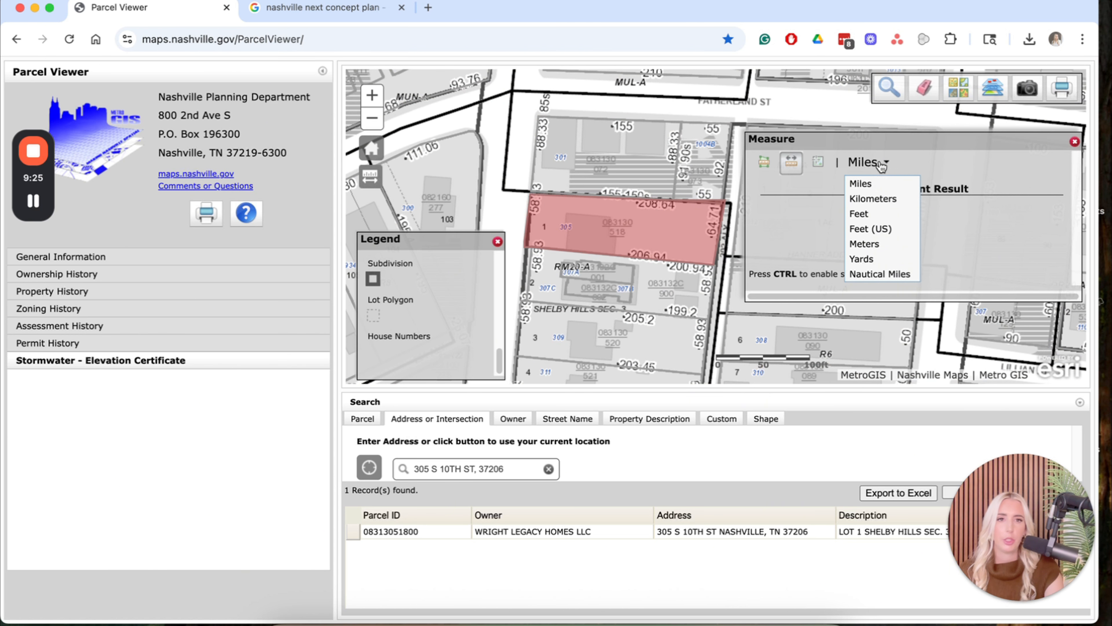
{"action": "left_click", "coordinate": [888, 211]}
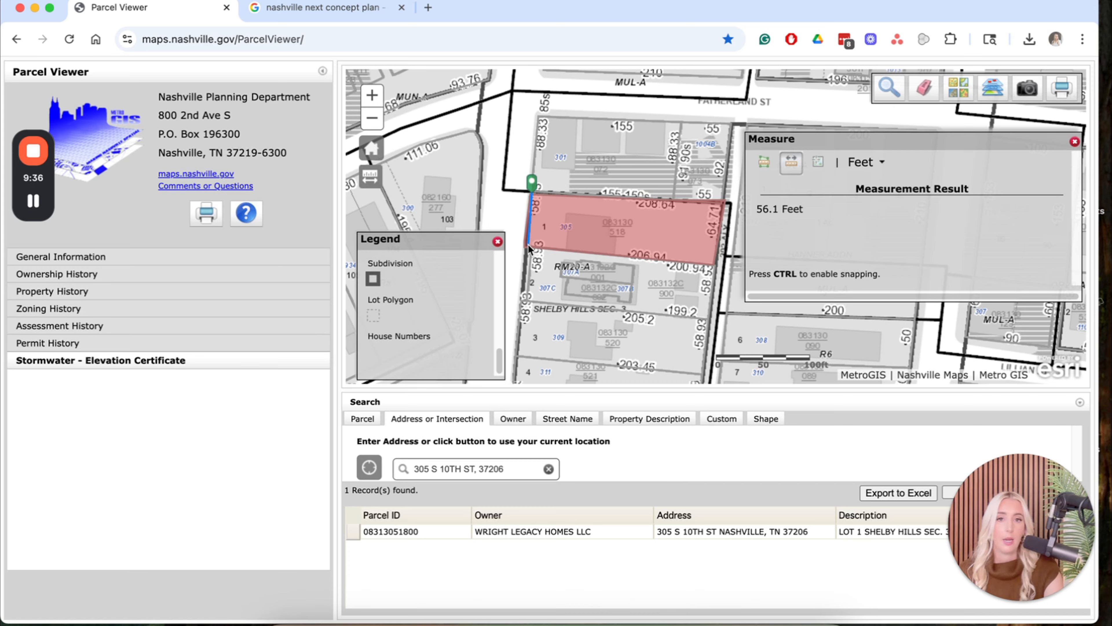
Measure the parcel's west and south lot lines (255.9 Feet) and begin a new measurement at its top-right corner.
{"action": "left_click", "coordinate": [528, 244]}
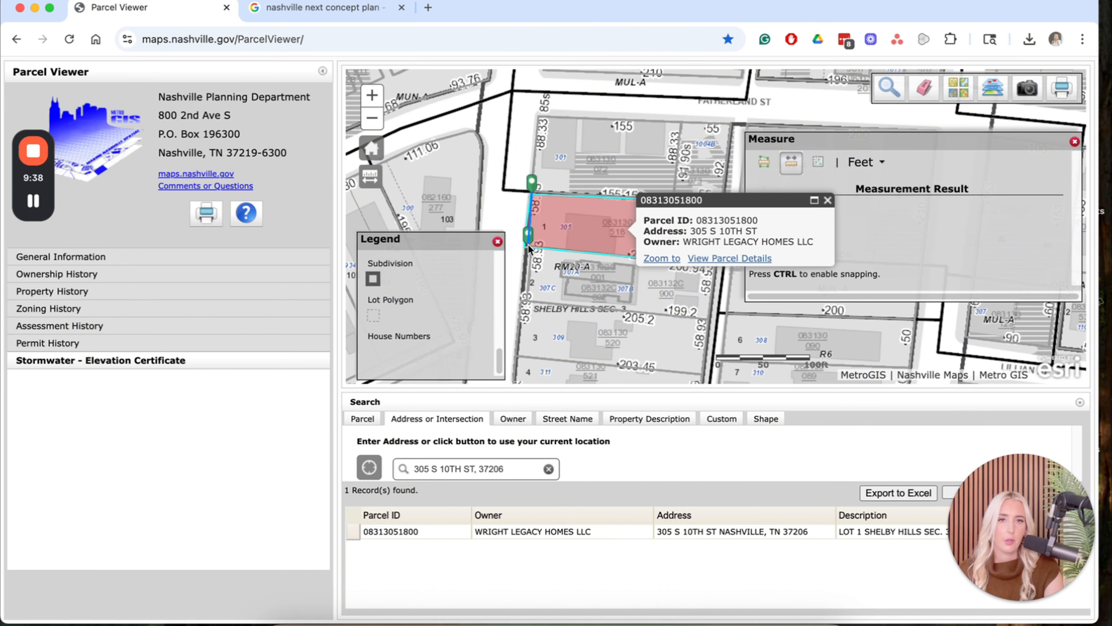
{"action": "left_click", "coordinate": [827, 202]}
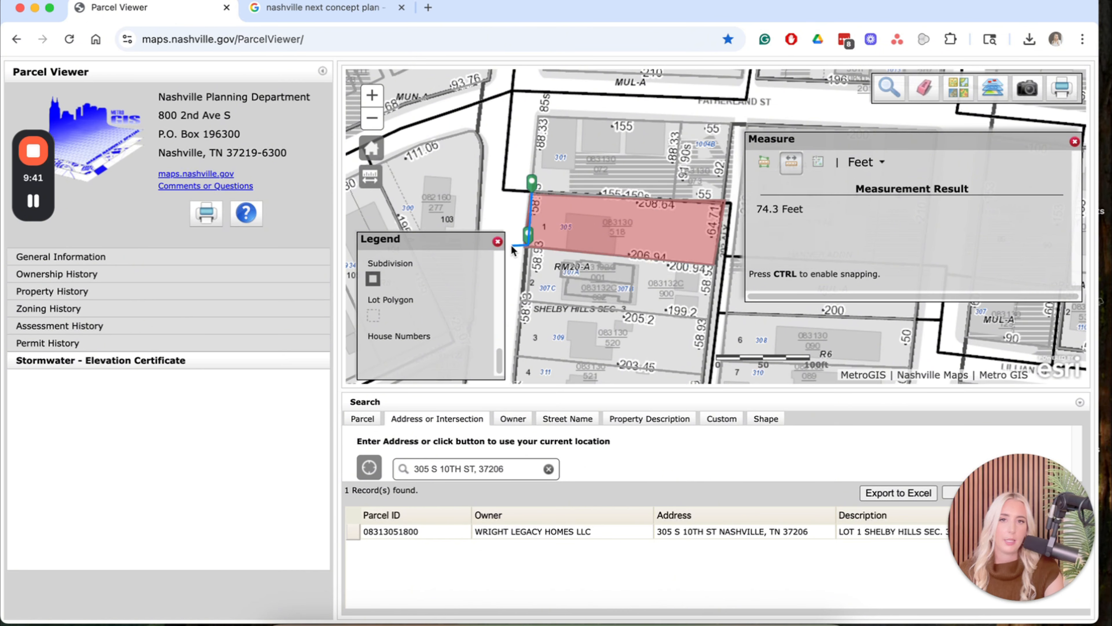
{"action": "left_click", "coordinate": [528, 235]}
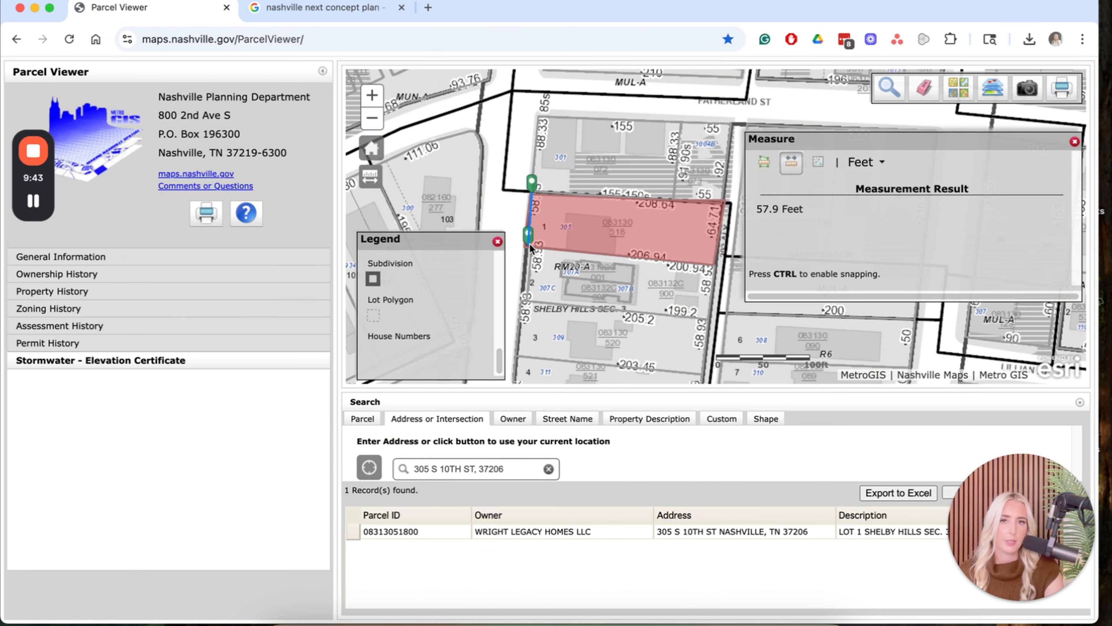
{"action": "left_click", "coordinate": [713, 264]}
{"action": "left_click", "coordinate": [828, 201]}
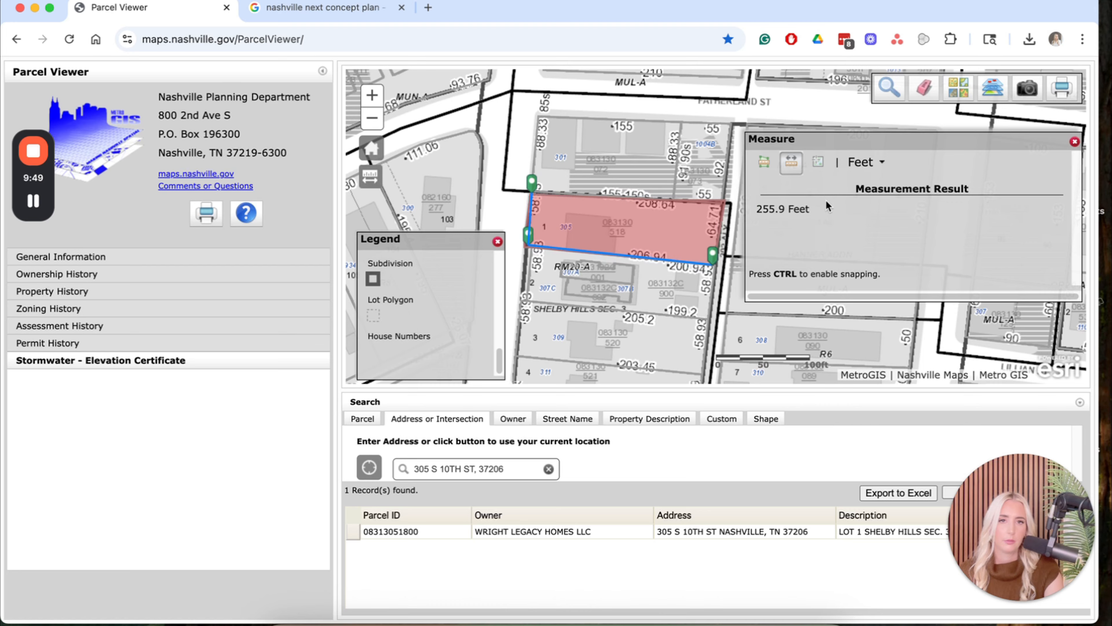
{"action": "left_click", "coordinate": [725, 192]}
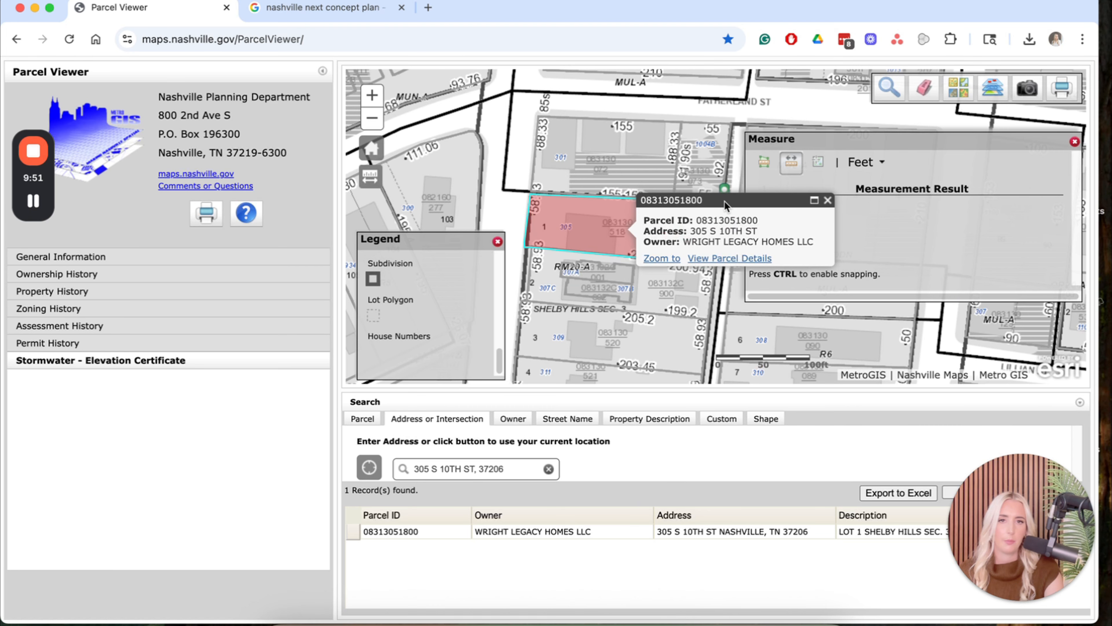
{"action": "left_click", "coordinate": [827, 202]}
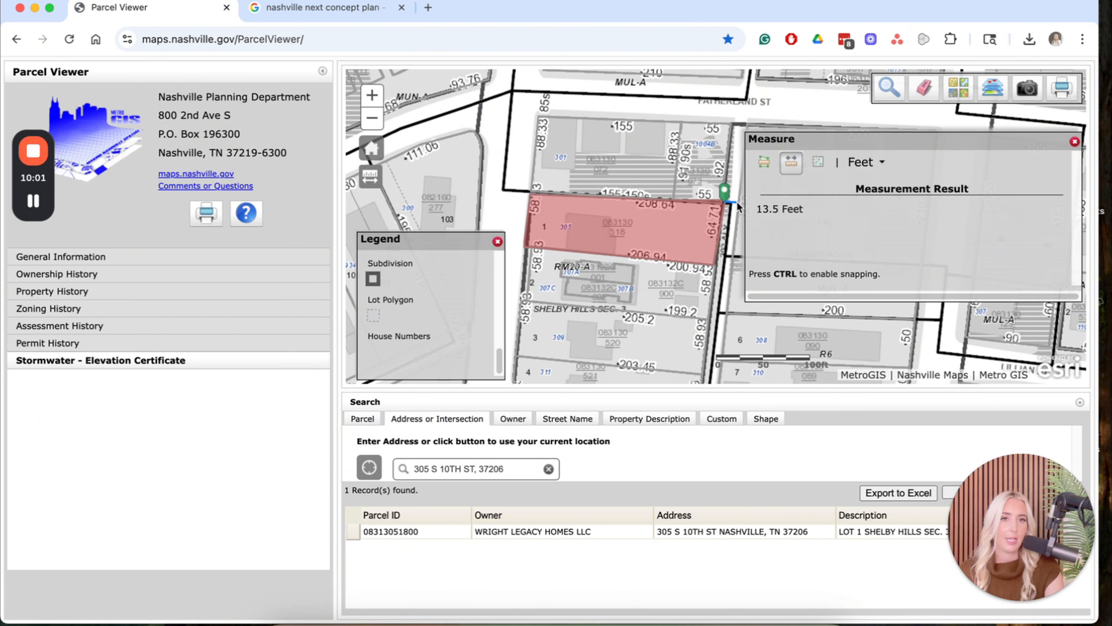
Switch Measure to Area in Sq Feet and outline the first building footprint (1,309.8 Sq Feet).
{"action": "left_click", "coordinate": [764, 162]}
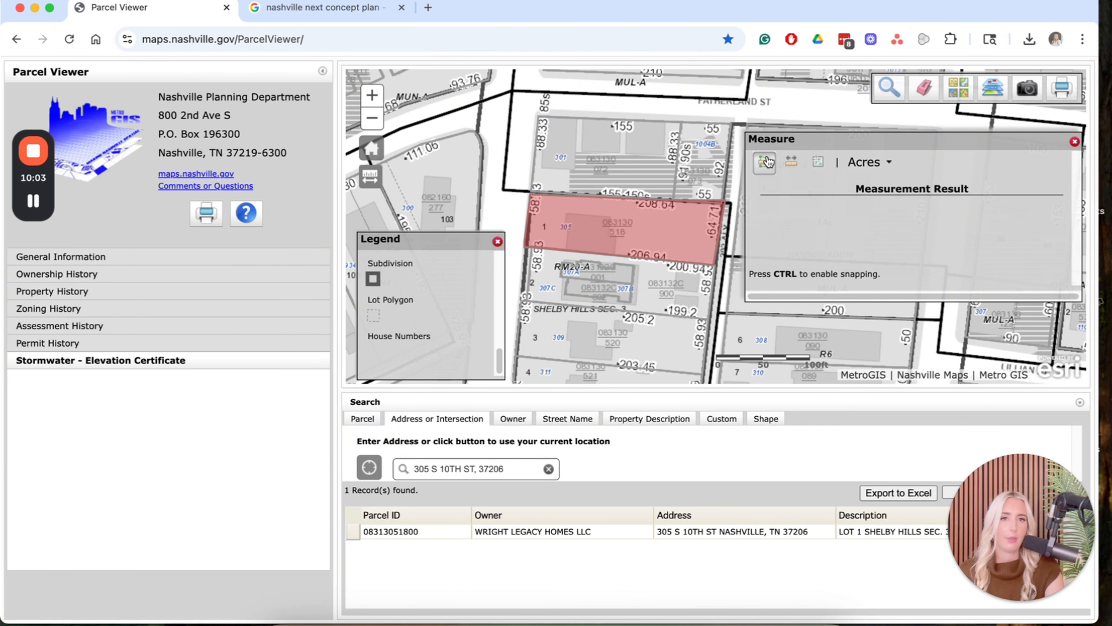
{"action": "left_click", "coordinate": [870, 163]}
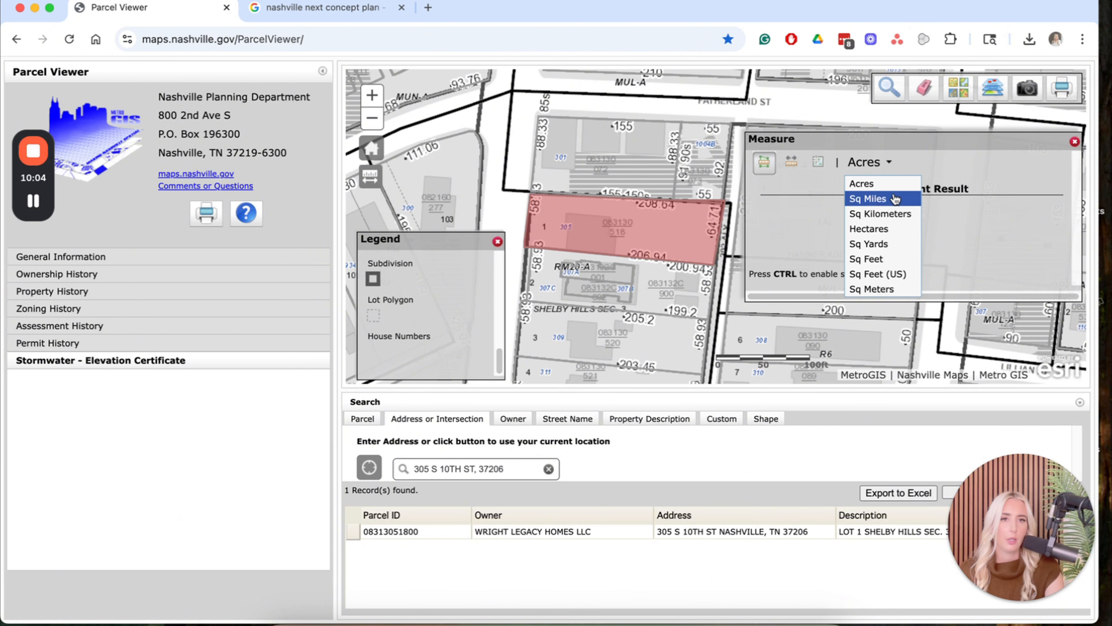
{"action": "left_click", "coordinate": [901, 259]}
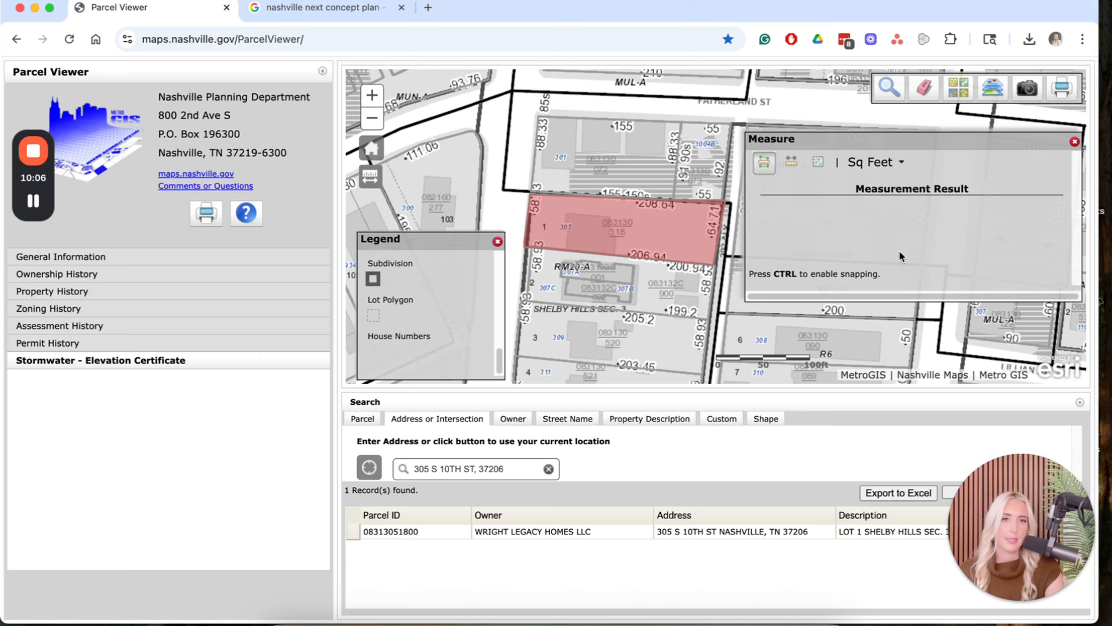
{"action": "left_click", "coordinate": [634, 268]}
{"action": "left_click", "coordinate": [633, 283]}
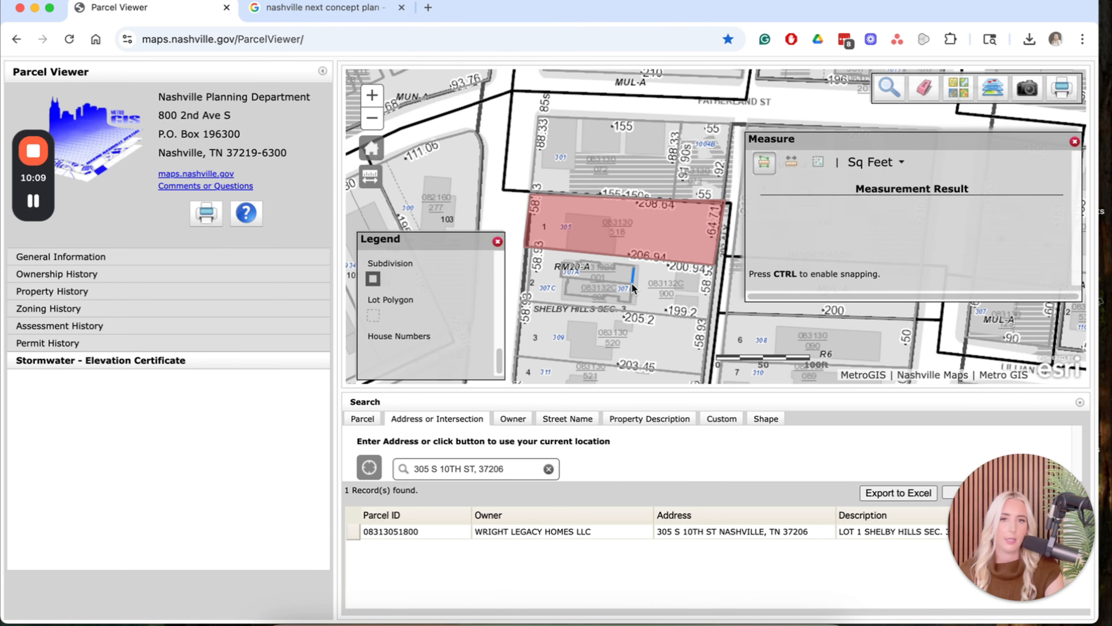
{"action": "left_click", "coordinate": [560, 275]}
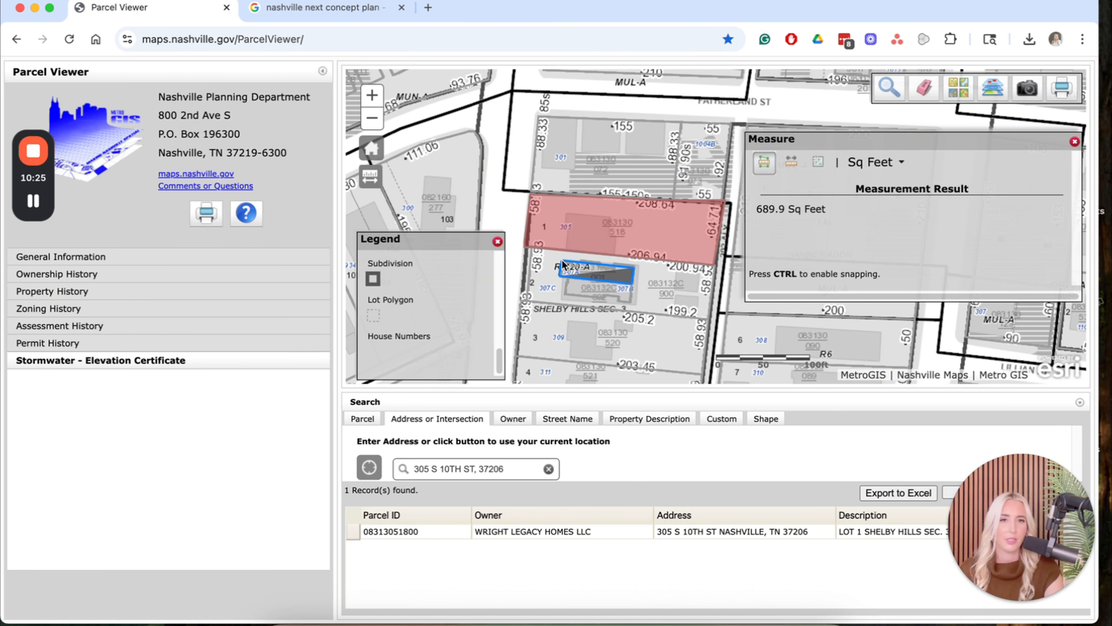
{"action": "left_click", "coordinate": [562, 264]}
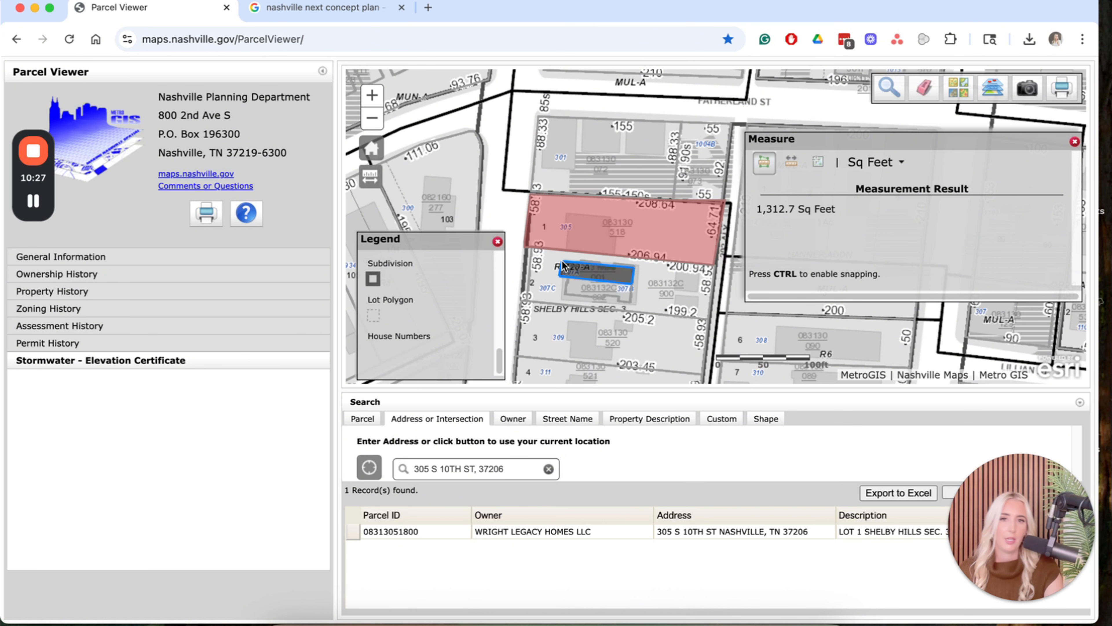
{"action": "double_click", "coordinate": [634, 267]}
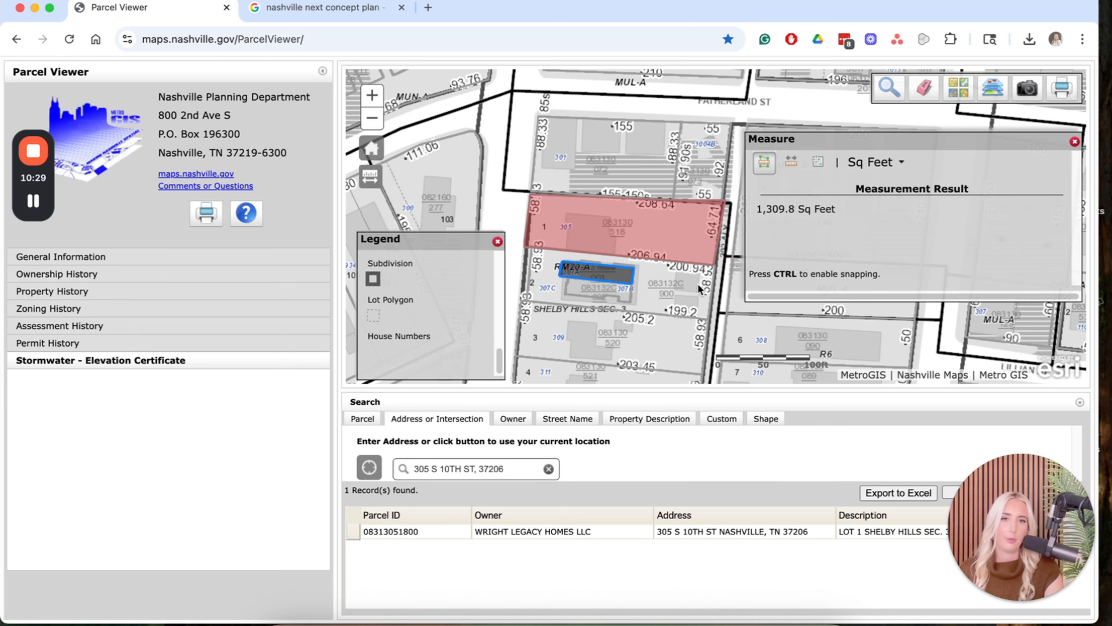
Outline the smaller building to measure its footprint at 563.4 Sq Feet.
{"action": "left_click", "coordinate": [679, 272]}
{"action": "left_click", "coordinate": [701, 273]}
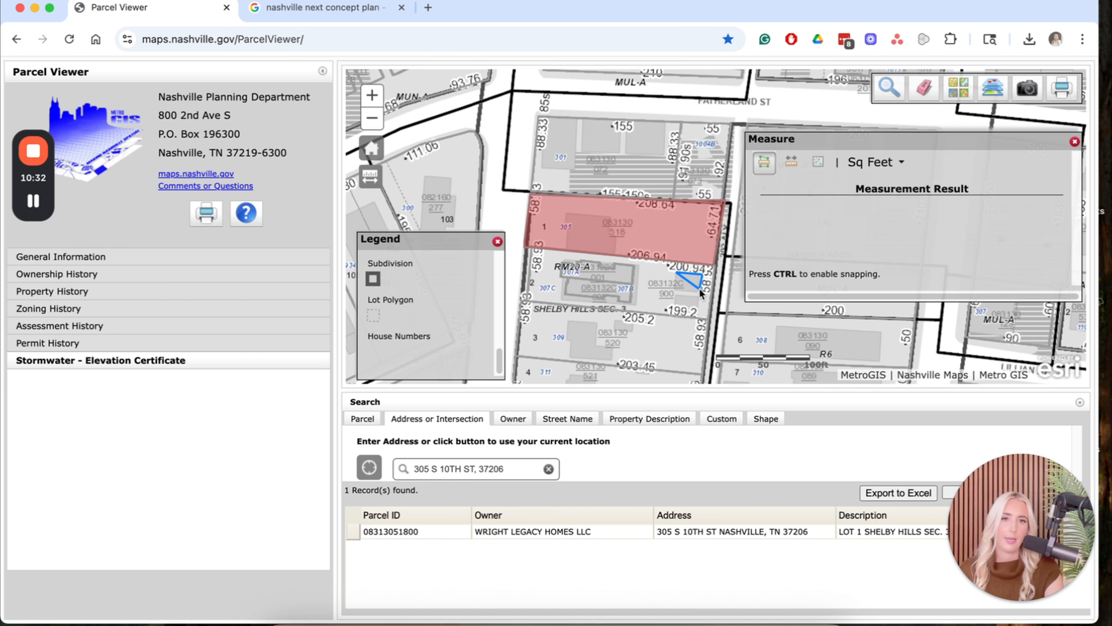
{"action": "left_click", "coordinate": [697, 292]}
{"action": "double_click", "coordinate": [678, 291]}
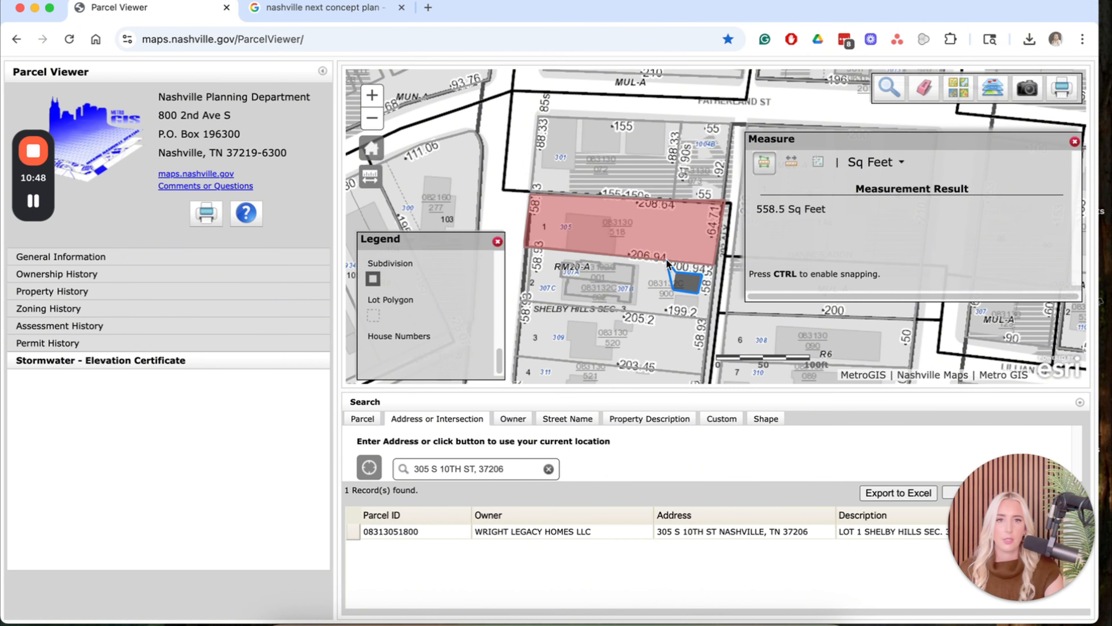
{"action": "double_click", "coordinate": [677, 270]}
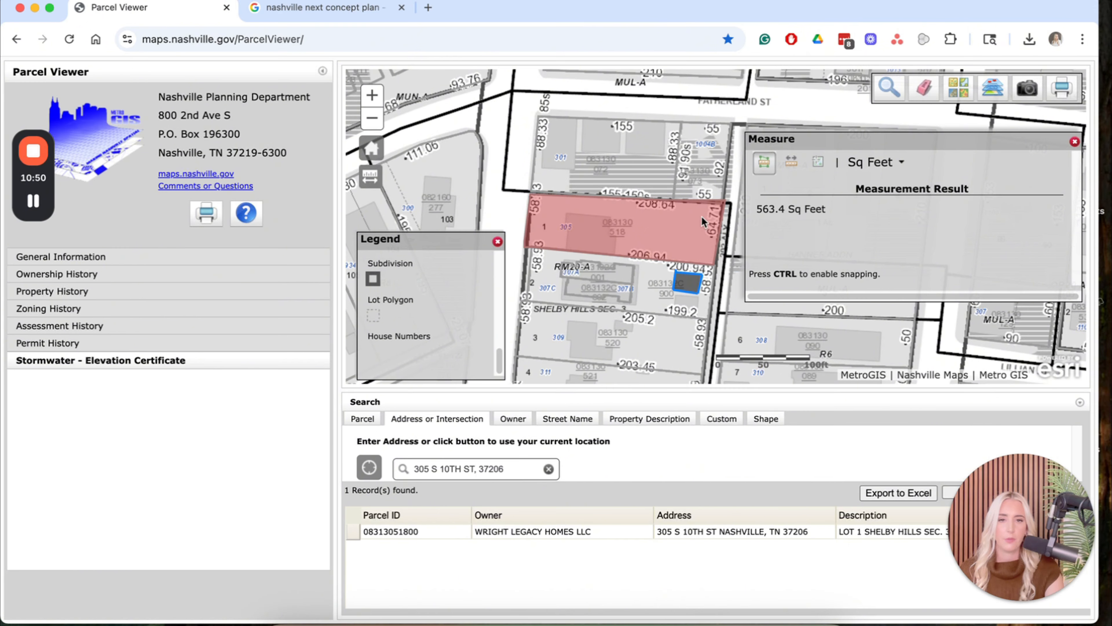